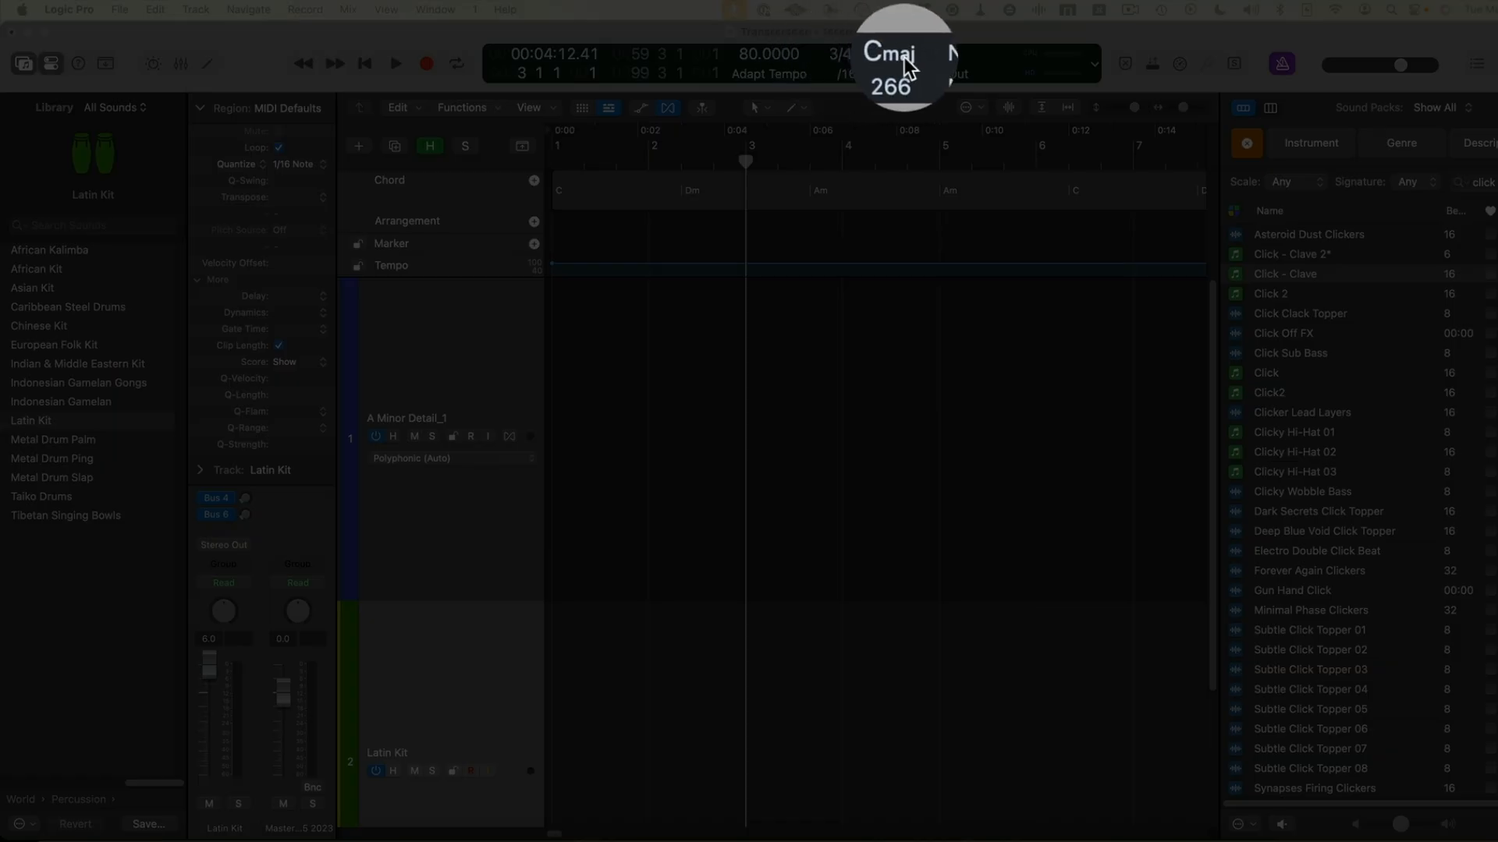
Change the project key signature to D Minor and transpose the existing chords to follow it
left_click(895, 56)
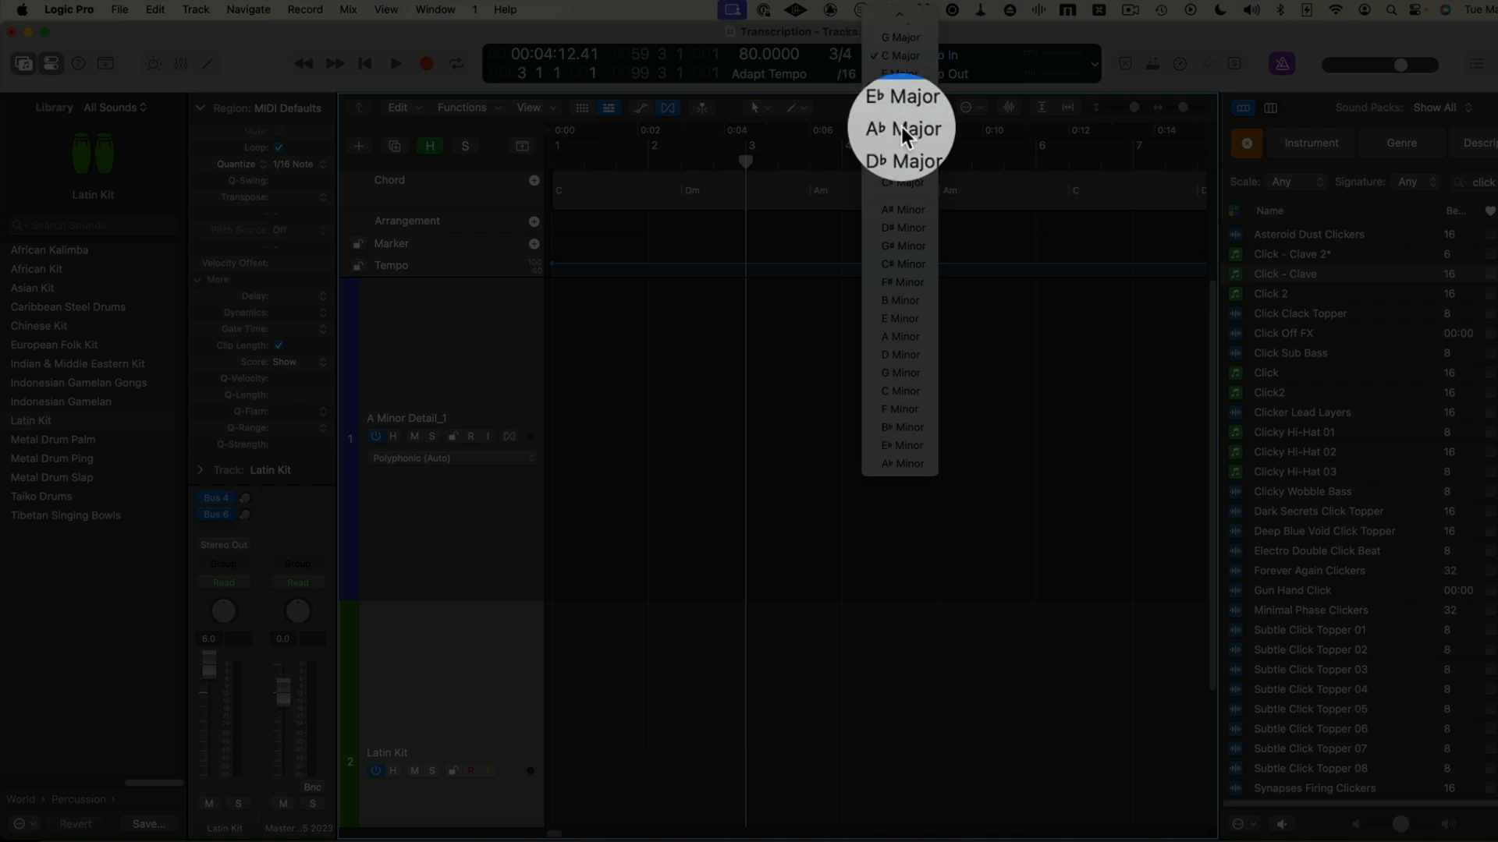
left_click(910, 353)
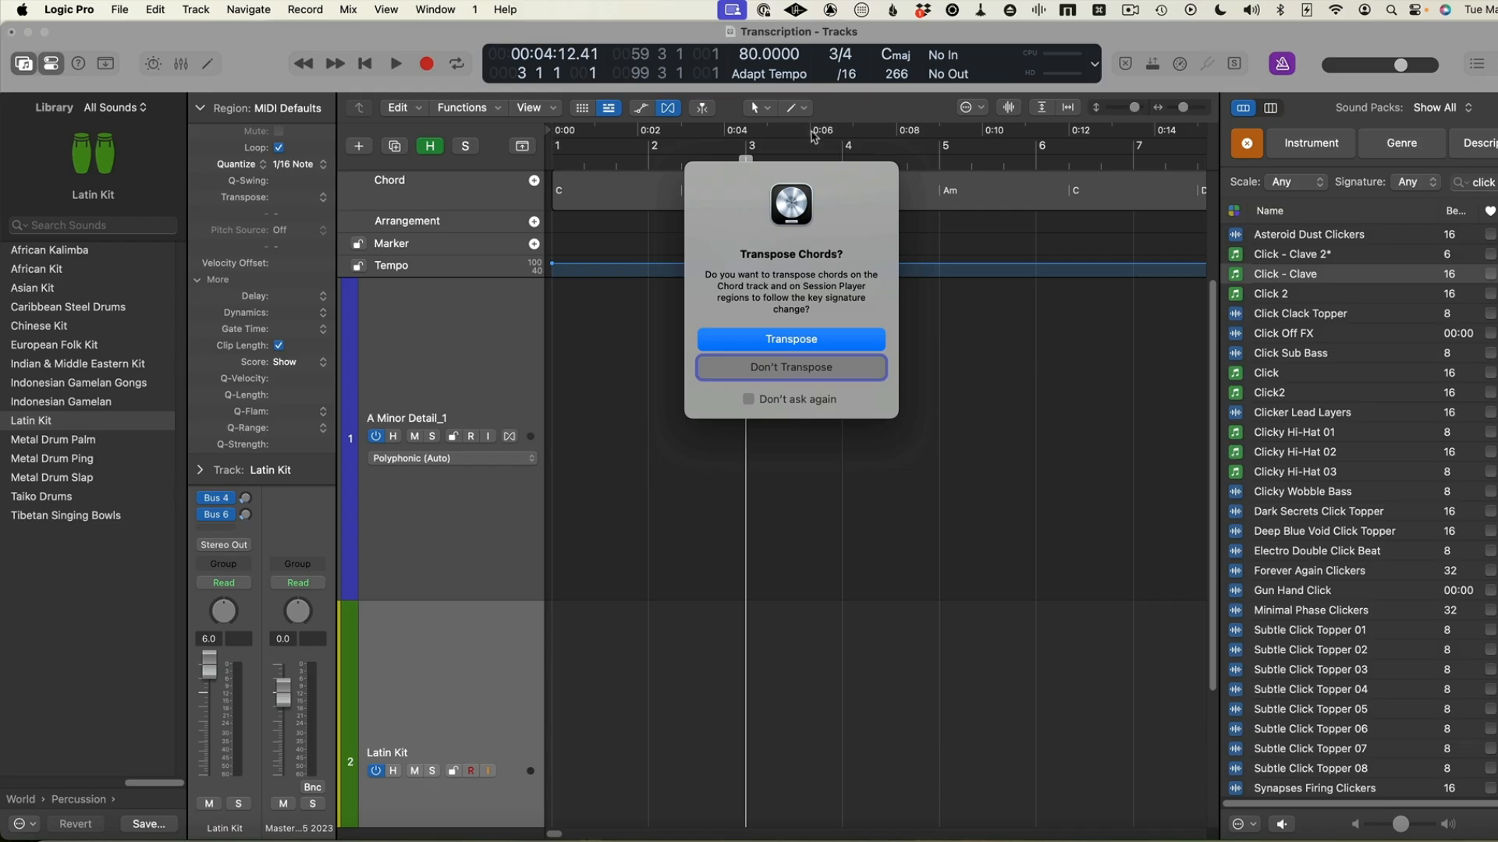
left_click(797, 340)
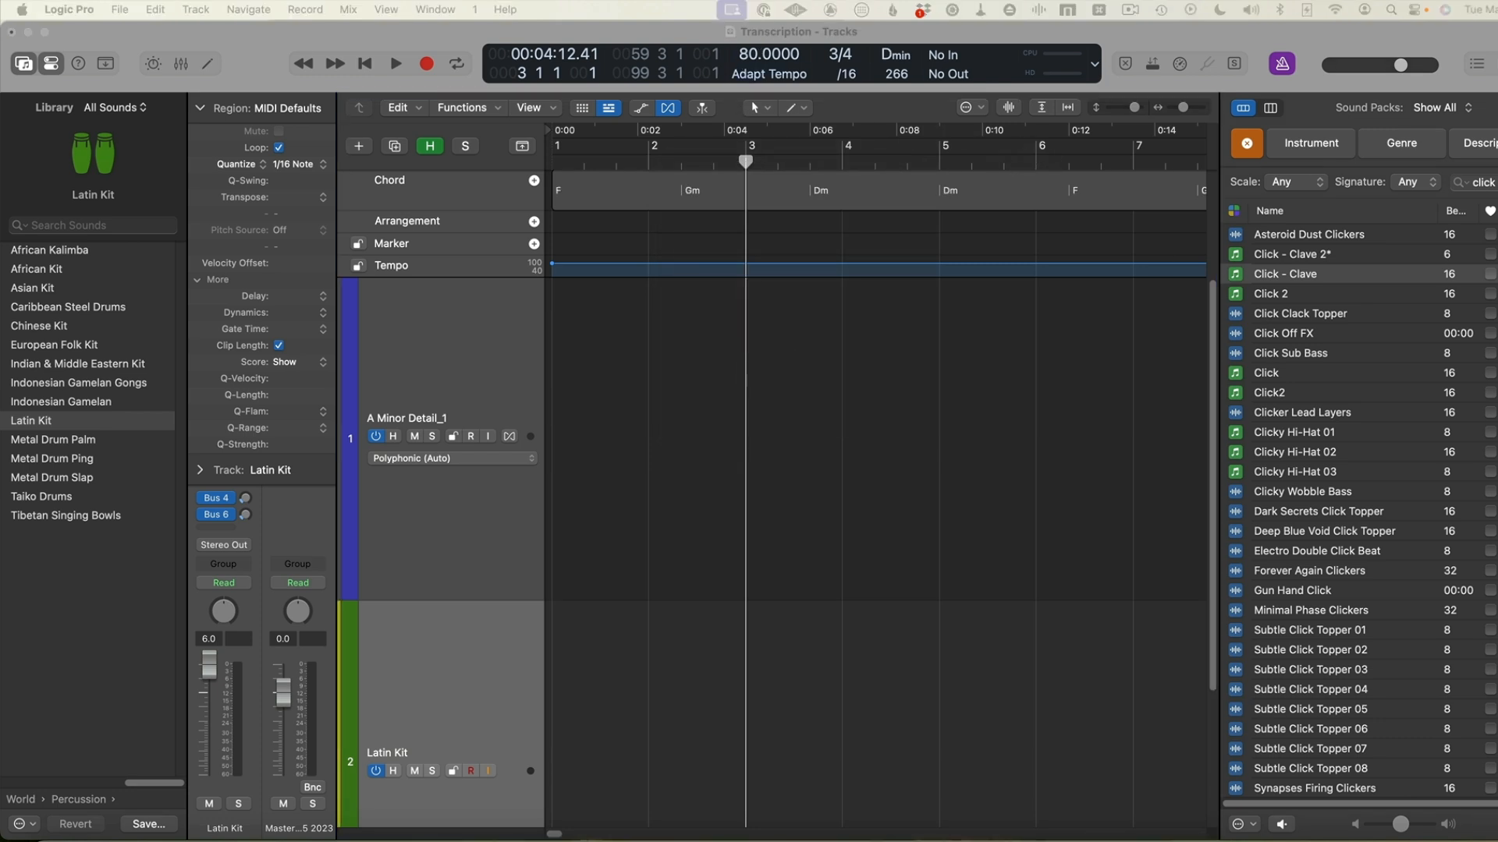
Place the A Minor Detail audio on the first track, near the beginning of the timeline
left_click_drag(580, 243, 881, 241)
left_click_drag(1017, 334, 553, 464)
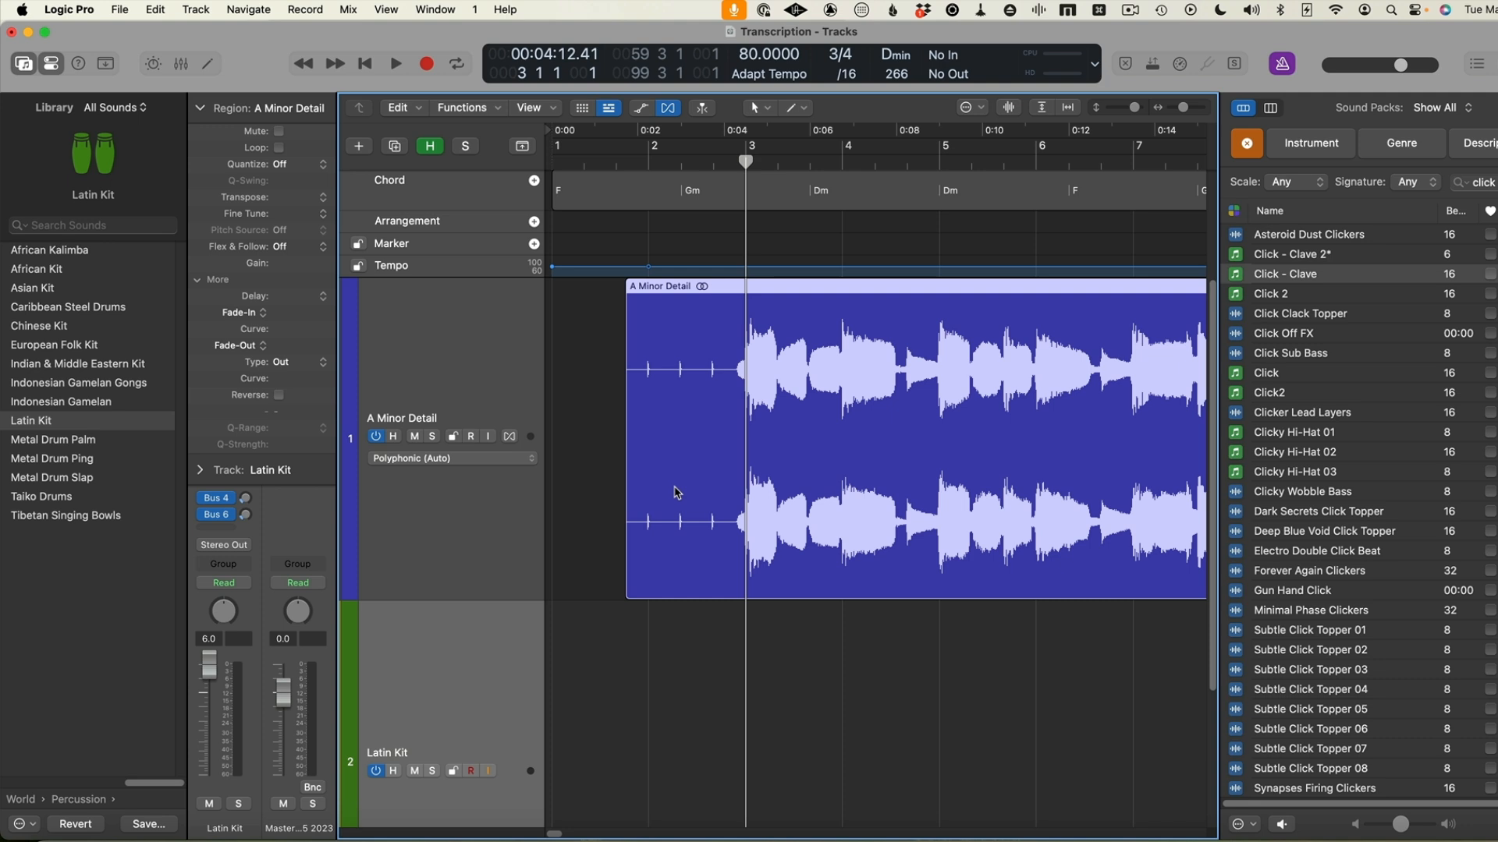
Split the A Minor Detail region just before its first count-in click at 1 3 4 232 and delete the silent section preceding it
scroll(677, 491, "up", 5)
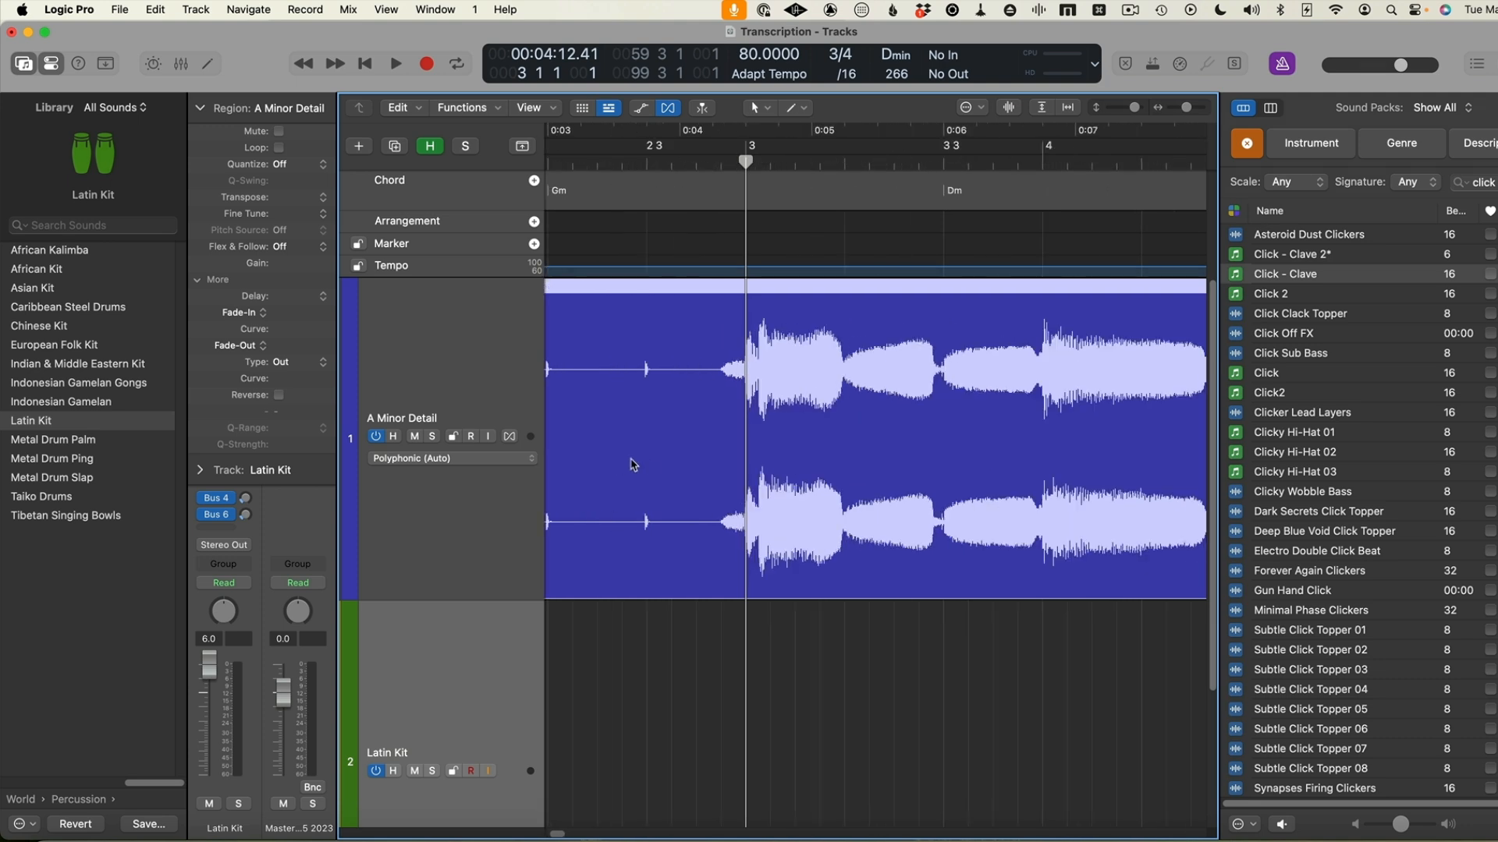
scroll(682, 450, "left", 2)
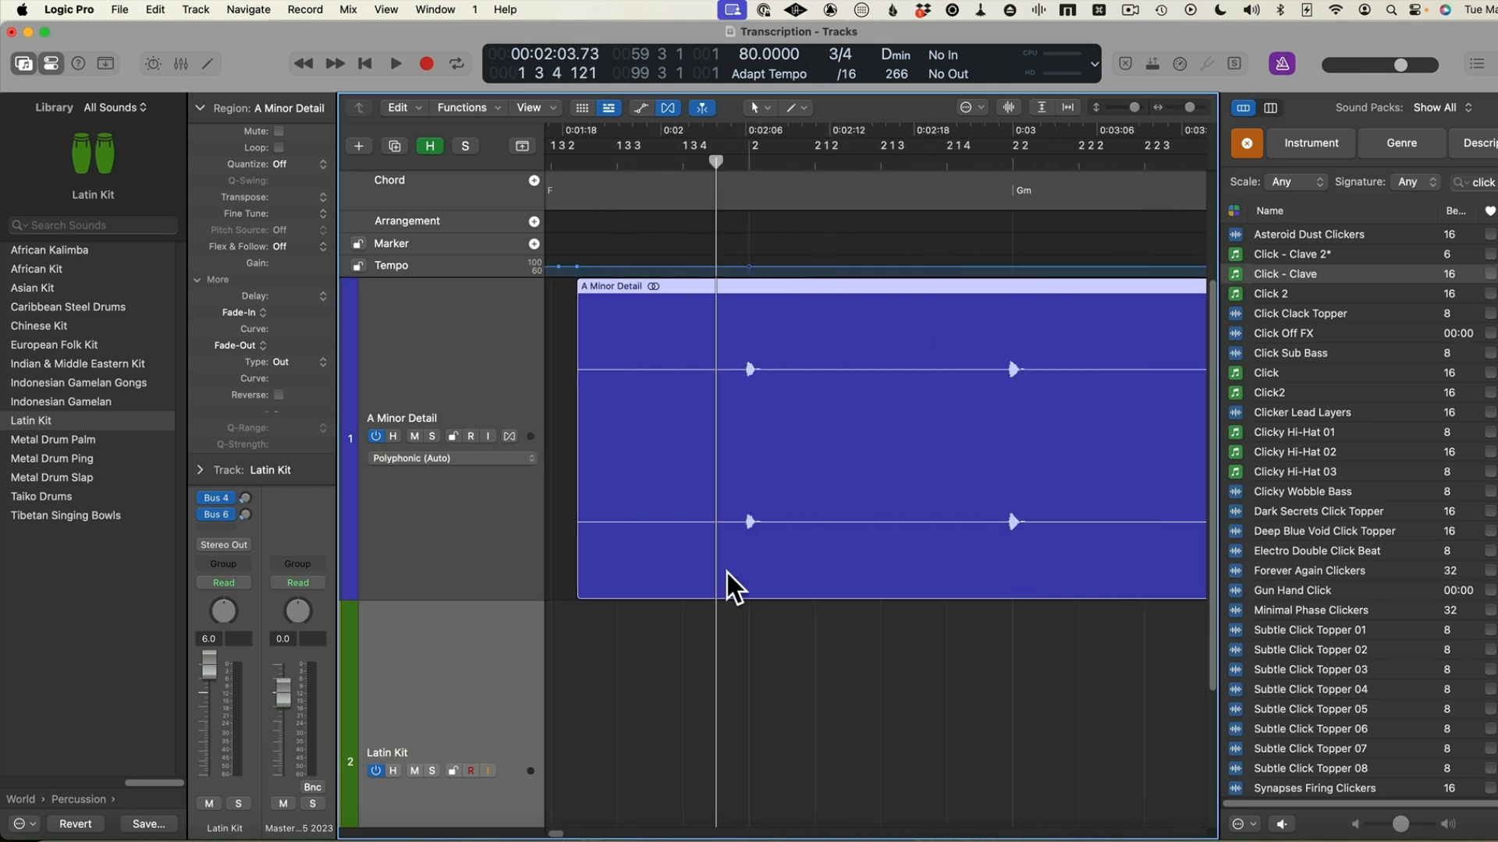
scroll(727, 572, "up", 5)
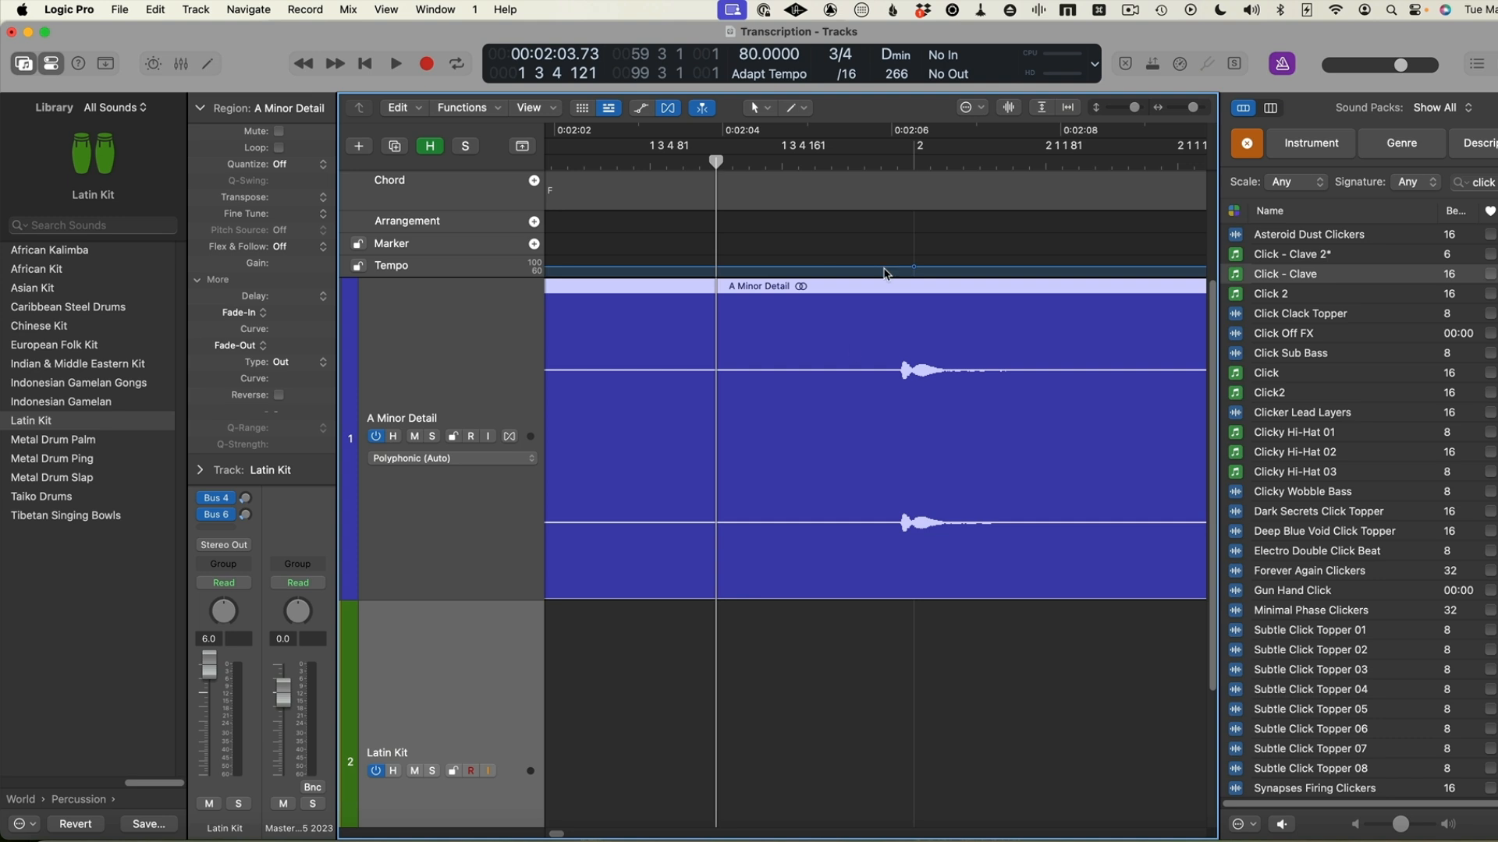
left_click(903, 165)
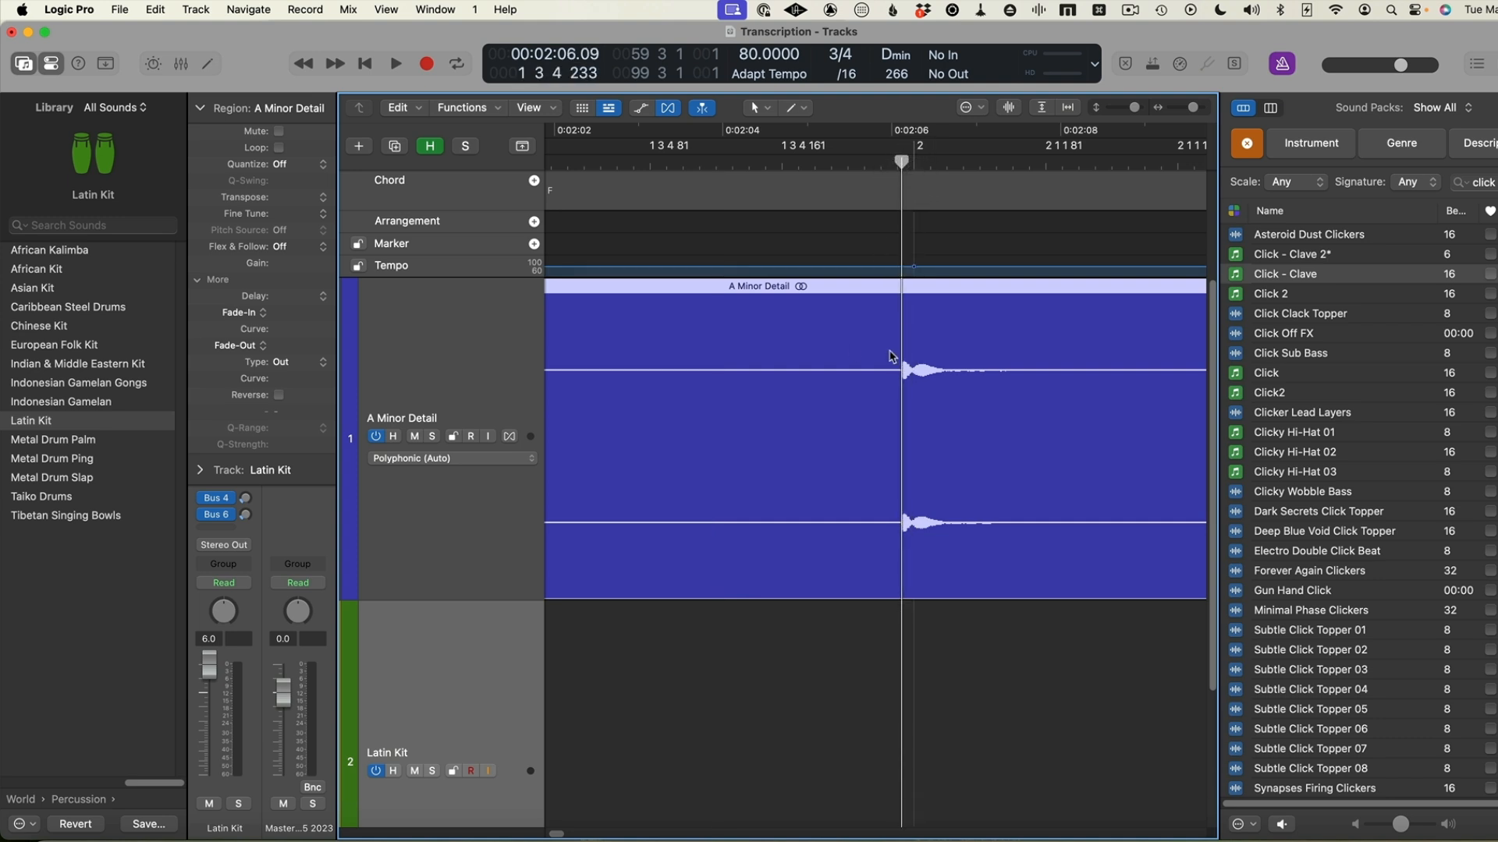
scroll(895, 361, "up", 5)
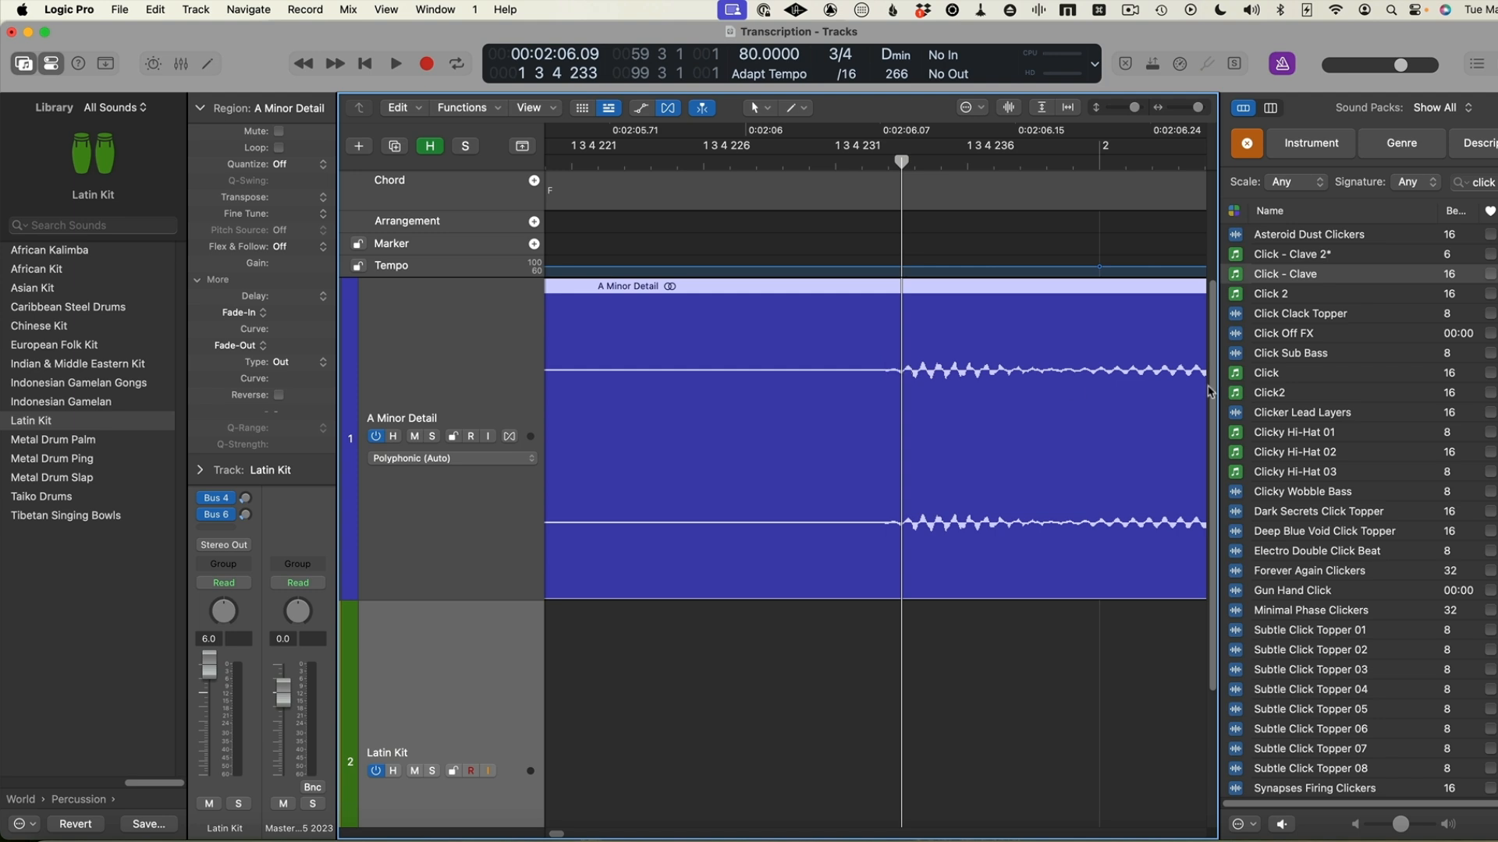
left_click_drag(895, 161, 884, 164)
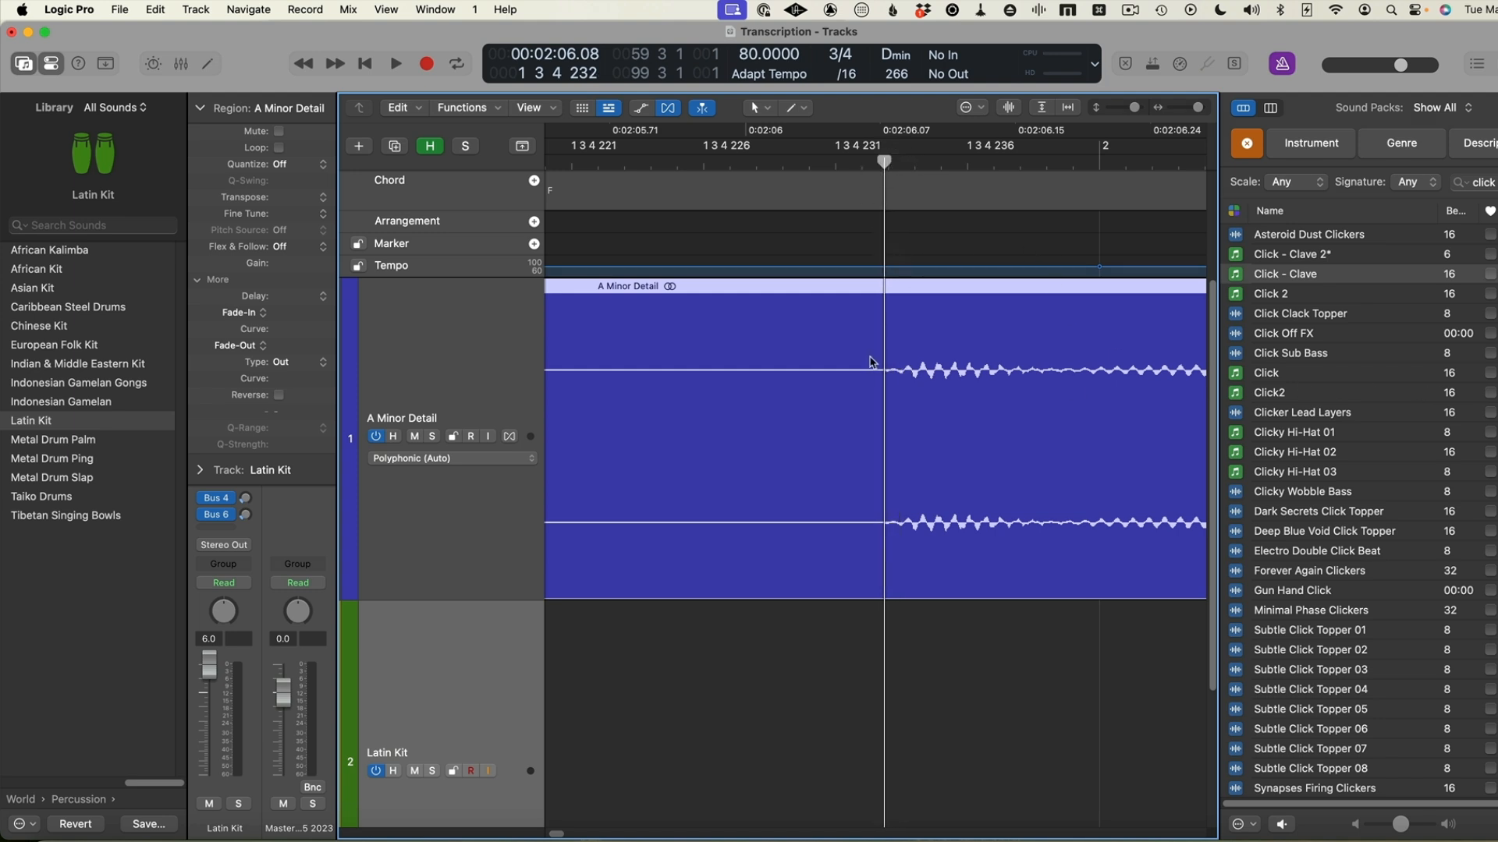
key("super+t")
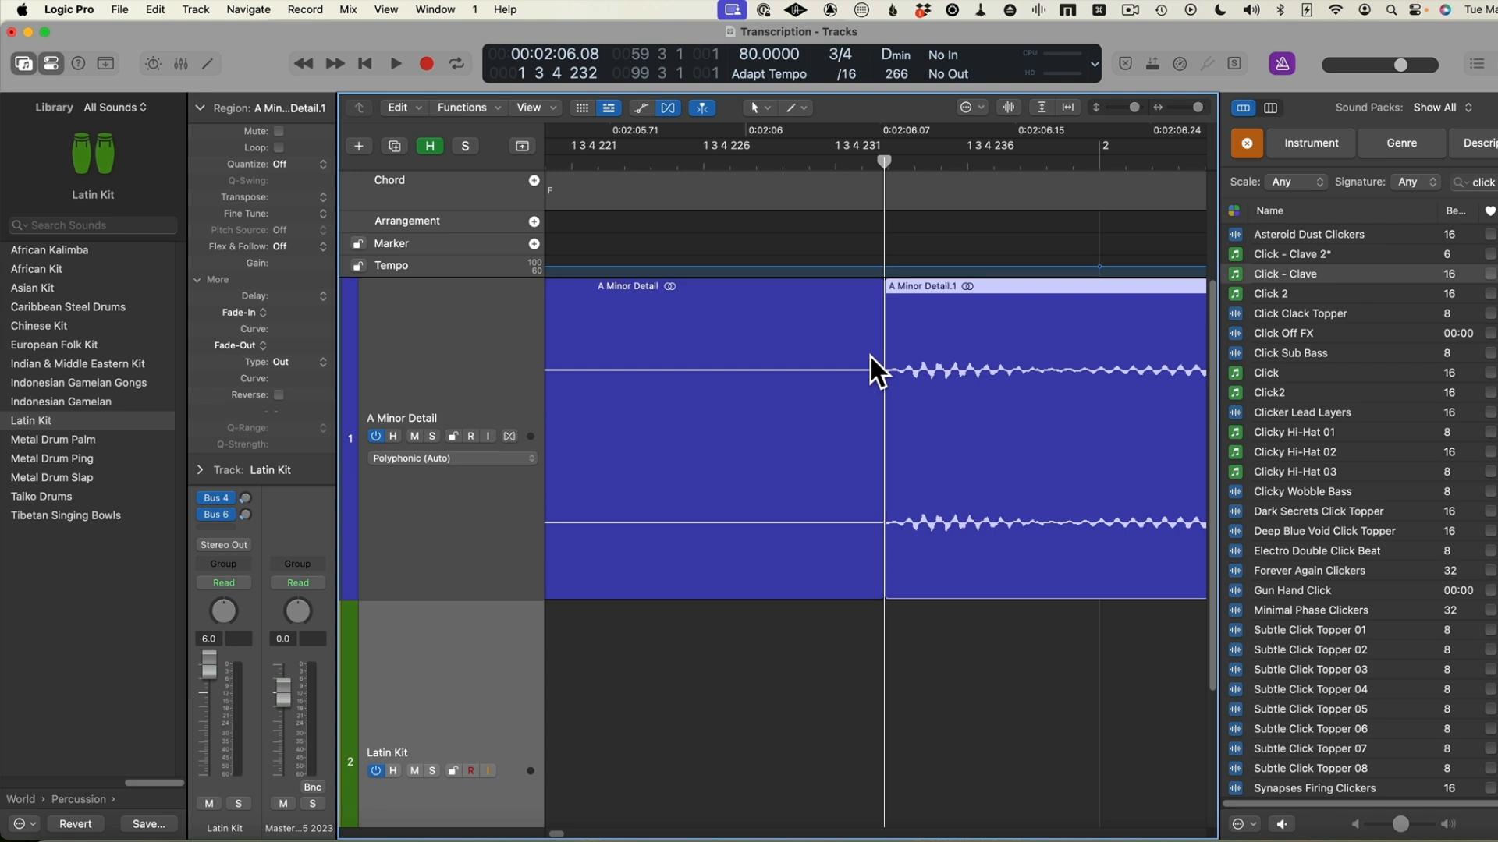
key("Delete")
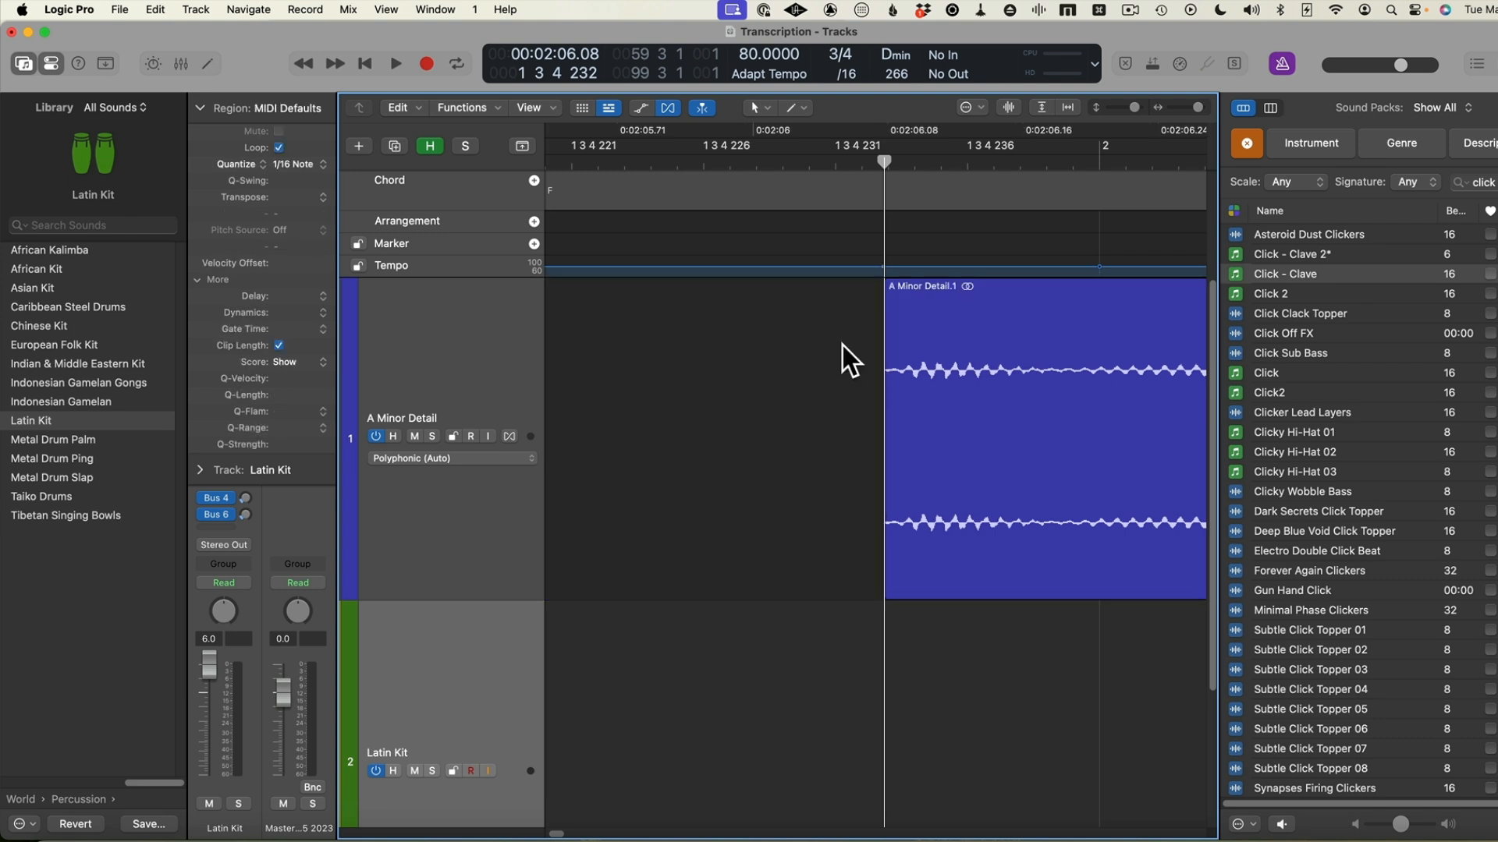
Move the trimmed audio region to the project start at bar 1 and return the playhead to the beginning
key("super+Left")
key("super+Left")
key("super+Left")
left_click_drag(961, 329, 572, 339)
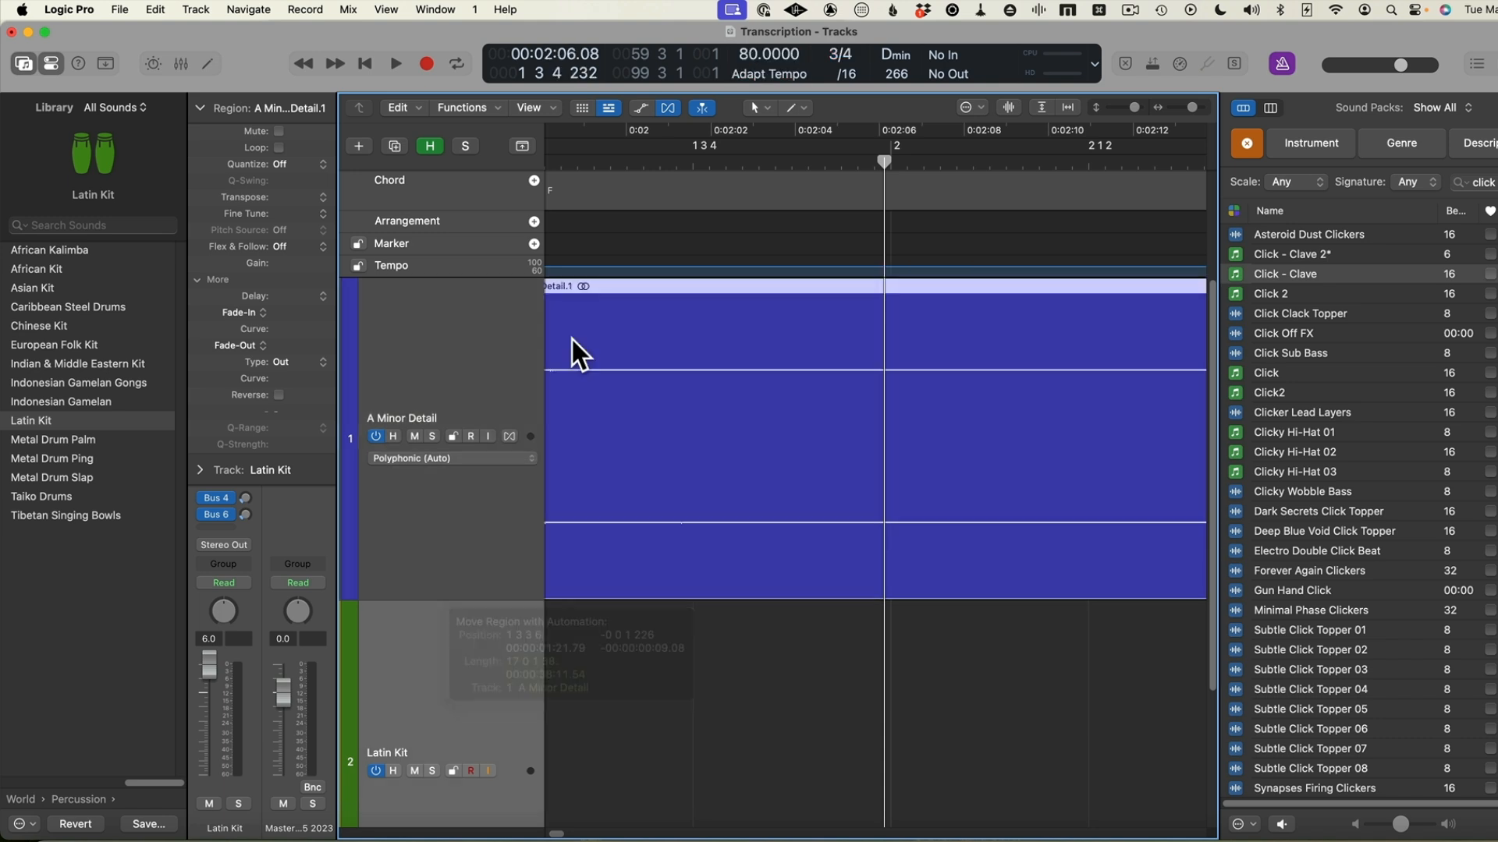
key("Return")
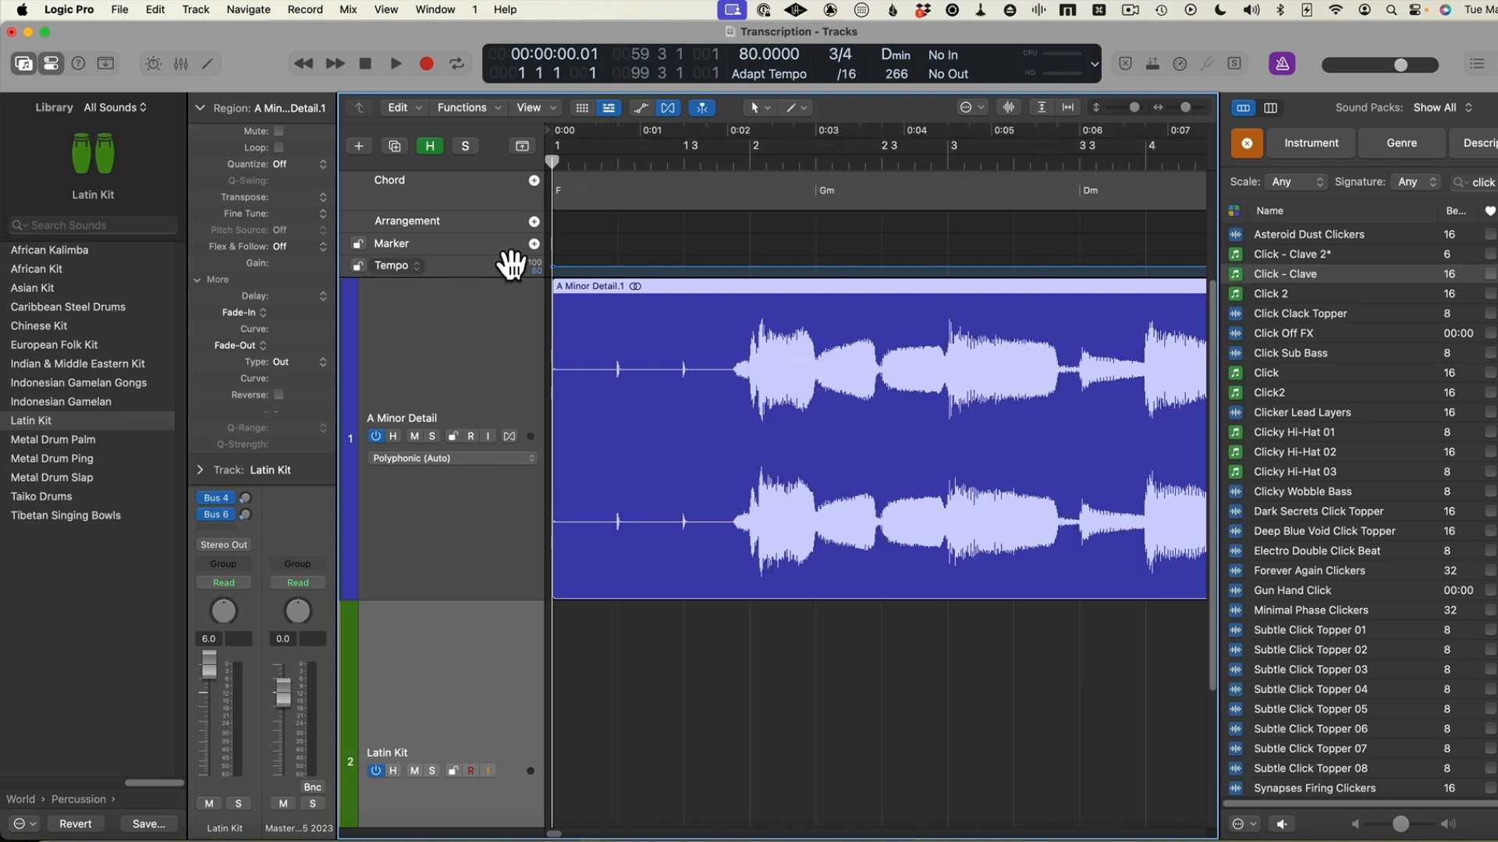
Analyze the audio region's transients in the Beat Mapping global track and open the project's tempo list
right_click(484, 270)
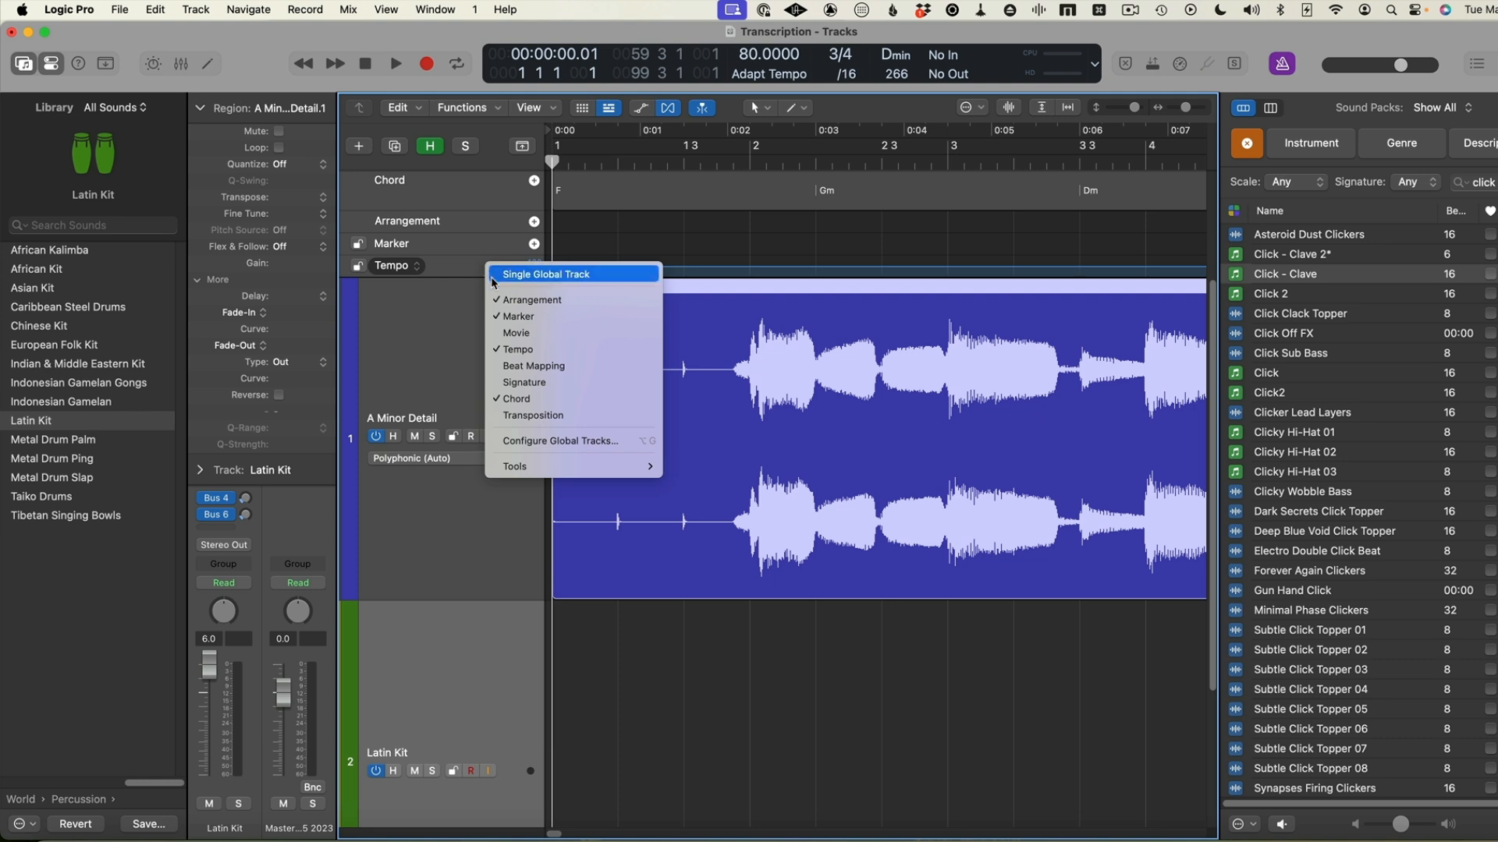
left_click(556, 377)
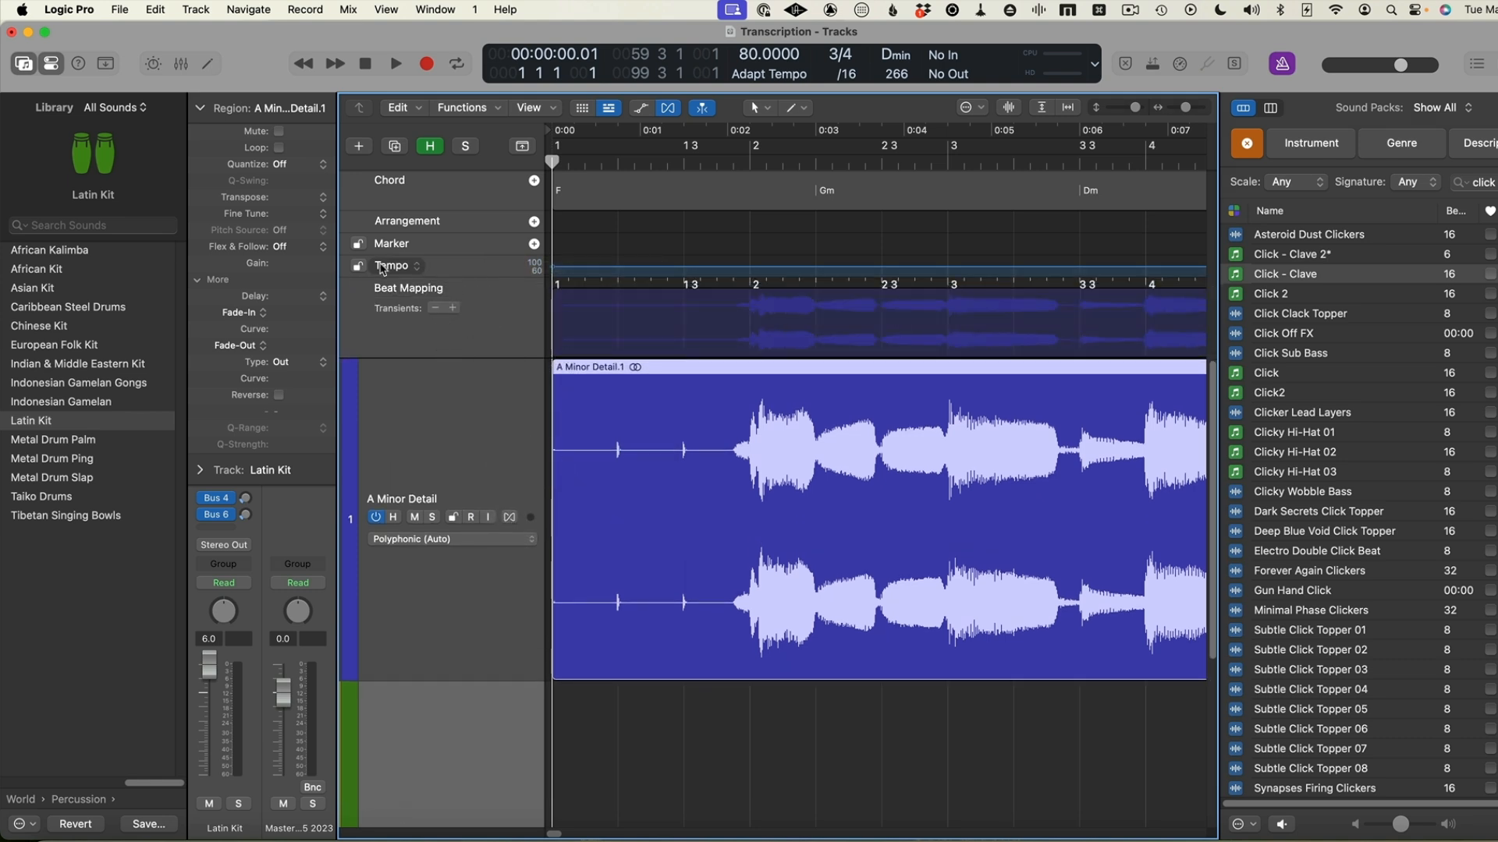
left_click(446, 288)
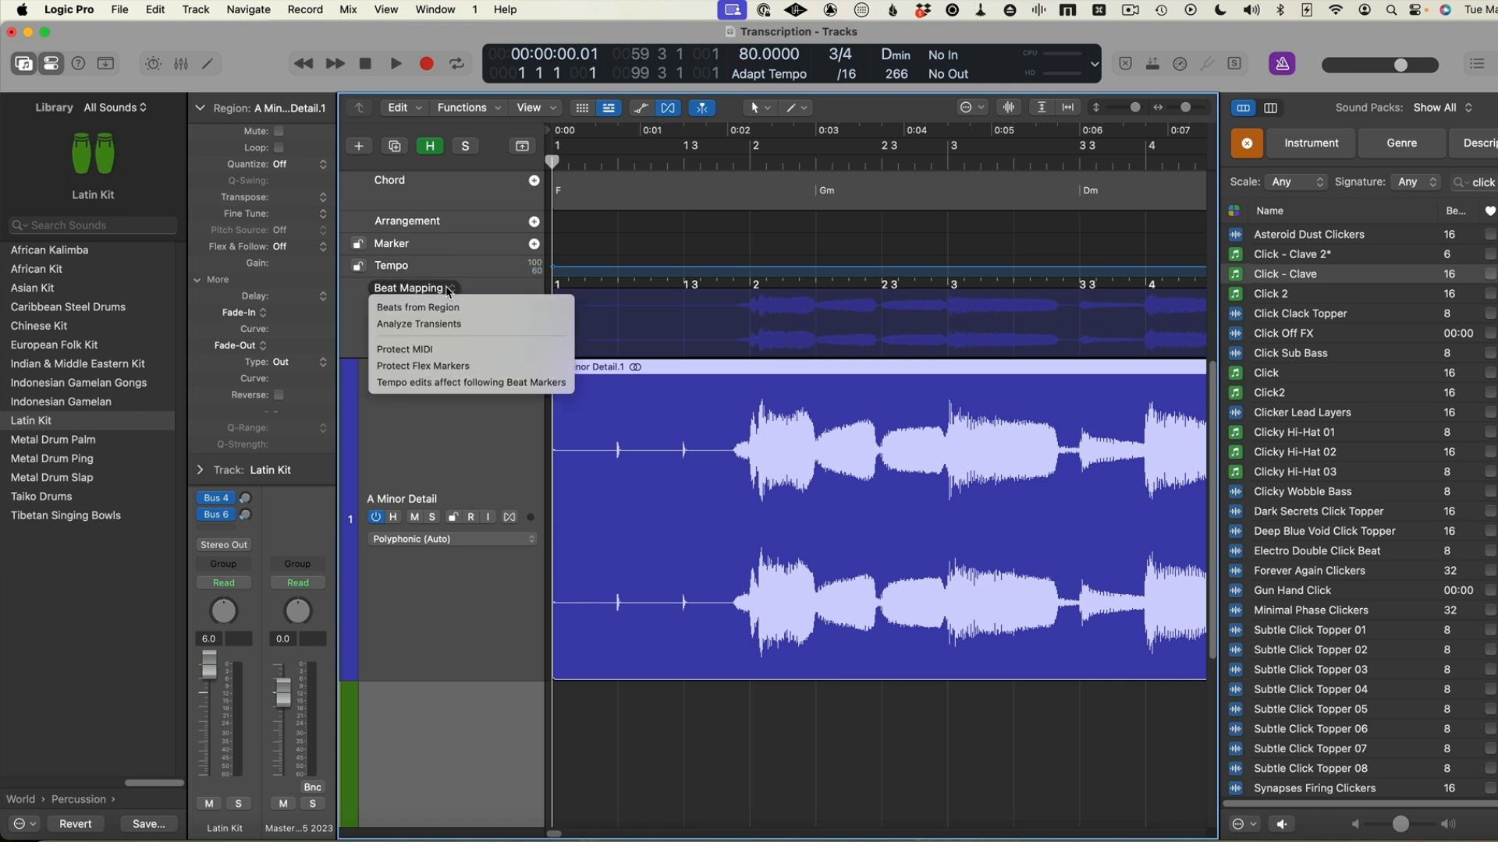
left_click(439, 324)
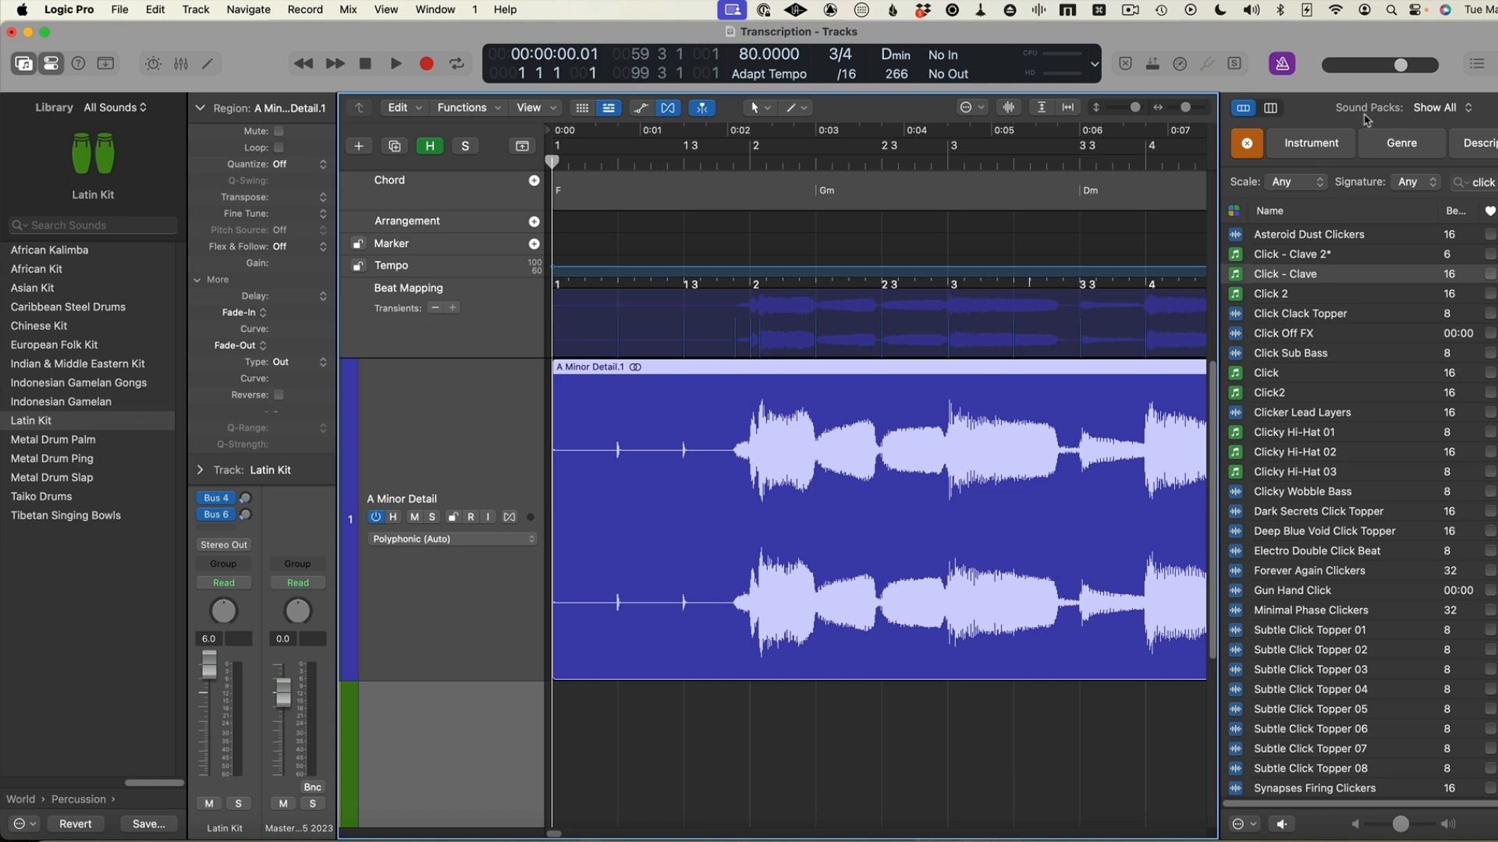
left_click(1477, 64)
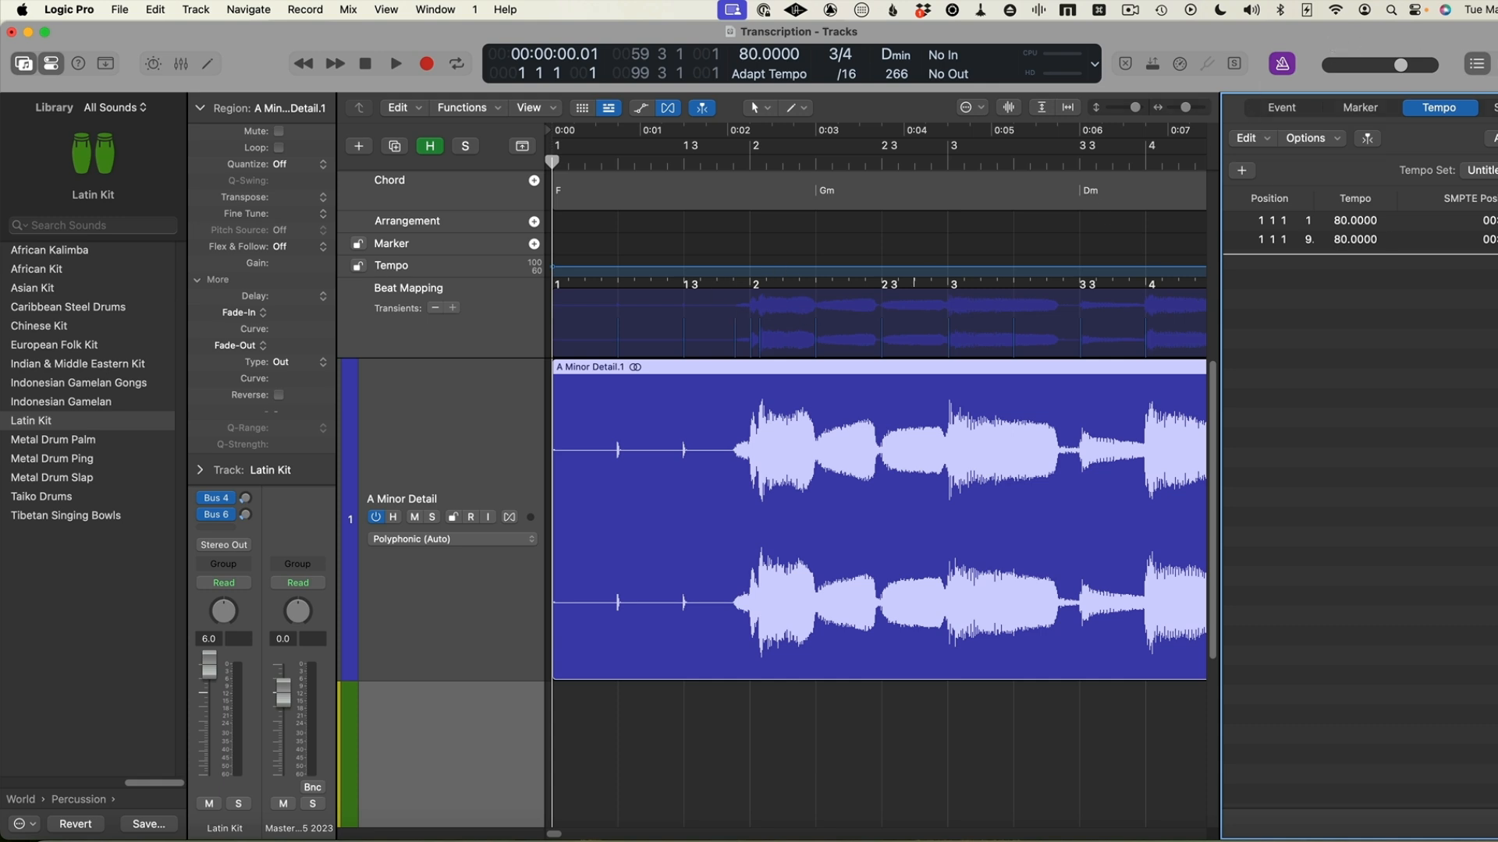
Add the Click - Clave 2* Apple Loop to the Latin Kit track at bar 1 and close the Loop Browser
key("o")
scroll(574, 654, "down", 5)
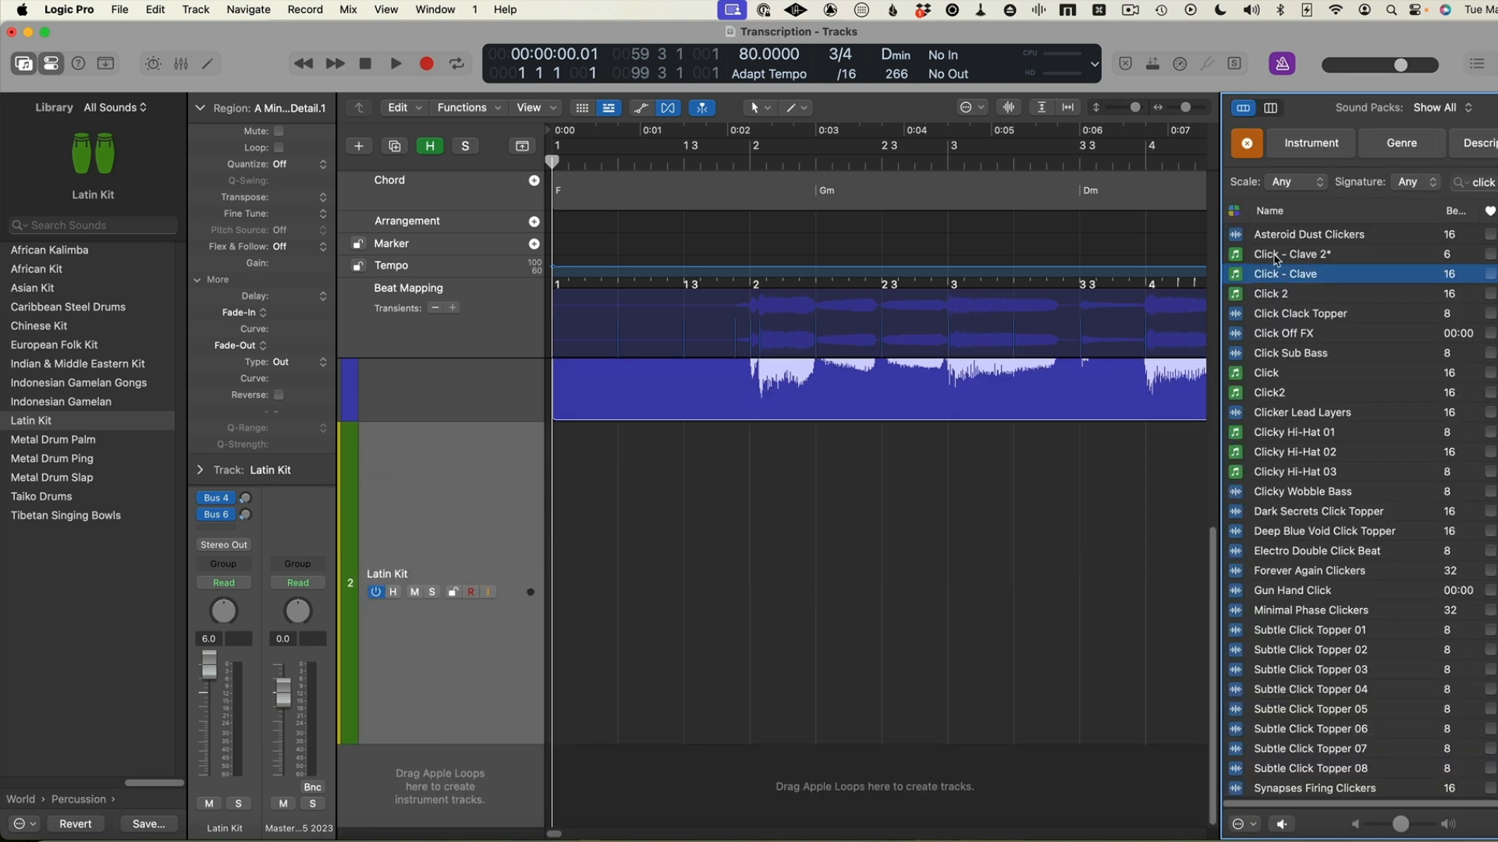
left_click(1276, 260)
left_click_drag(1276, 259, 608, 564)
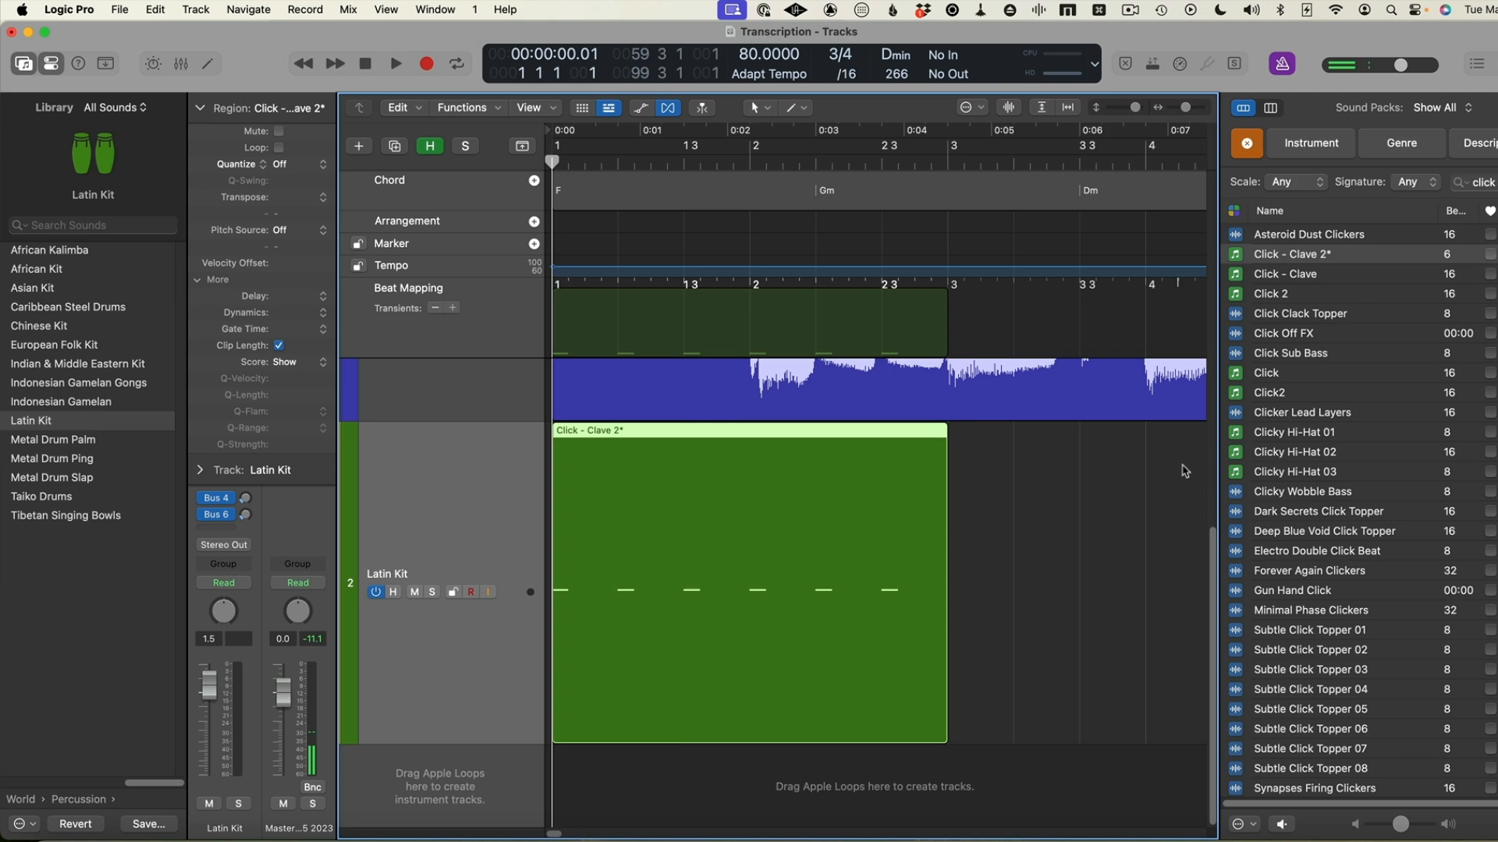
scroll(1157, 481, "up", 6)
scroll(1157, 481, "down", 1)
scroll(1156, 481, "up", 1)
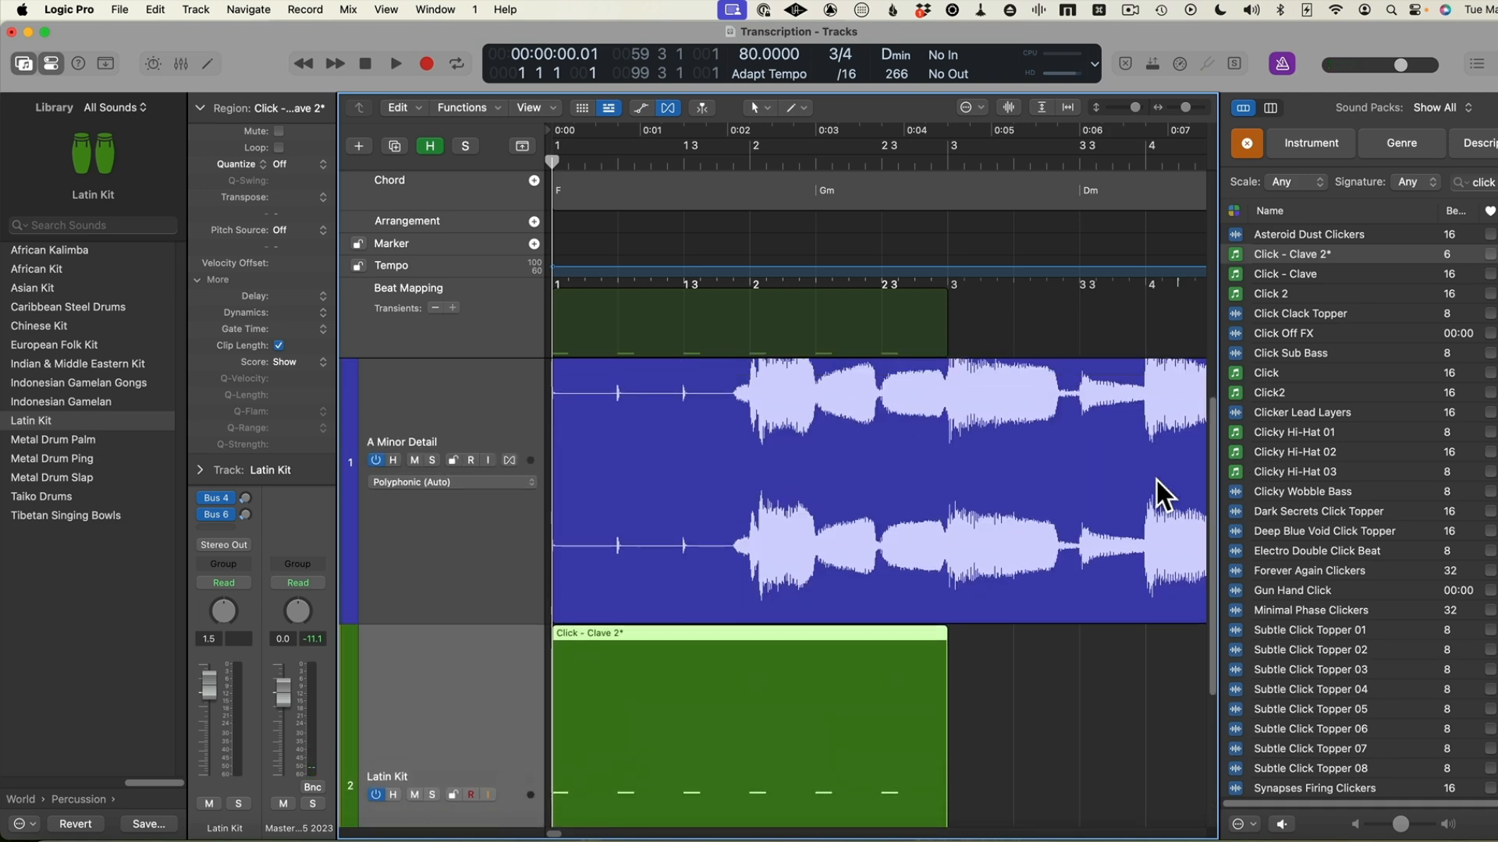
key("o")
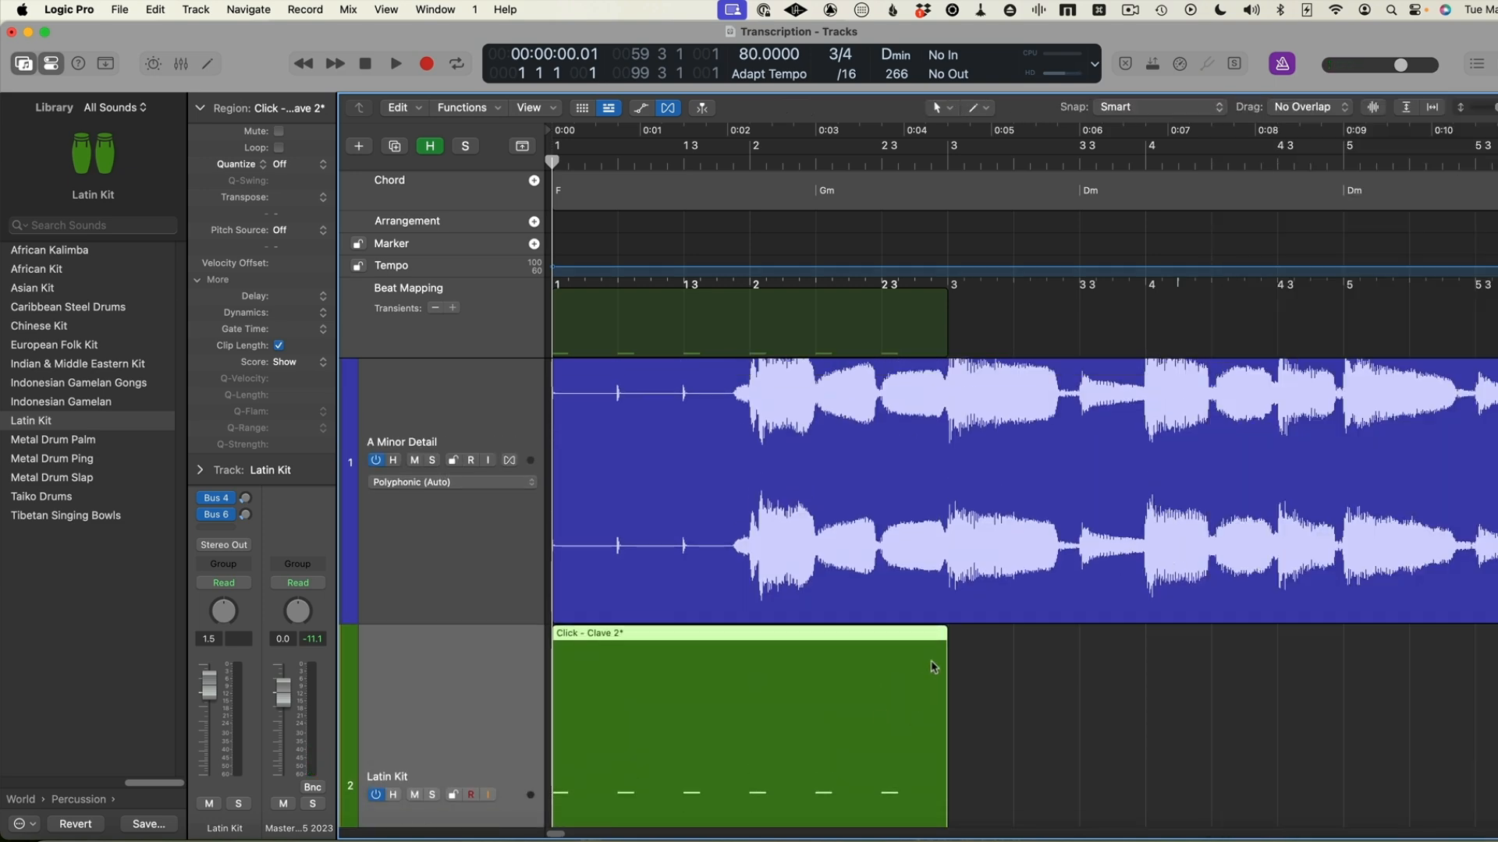
Turn on looping for the Click - Clave 2* region and play it against the audio to check the alignment
key("super+Left")
key("super+Left")
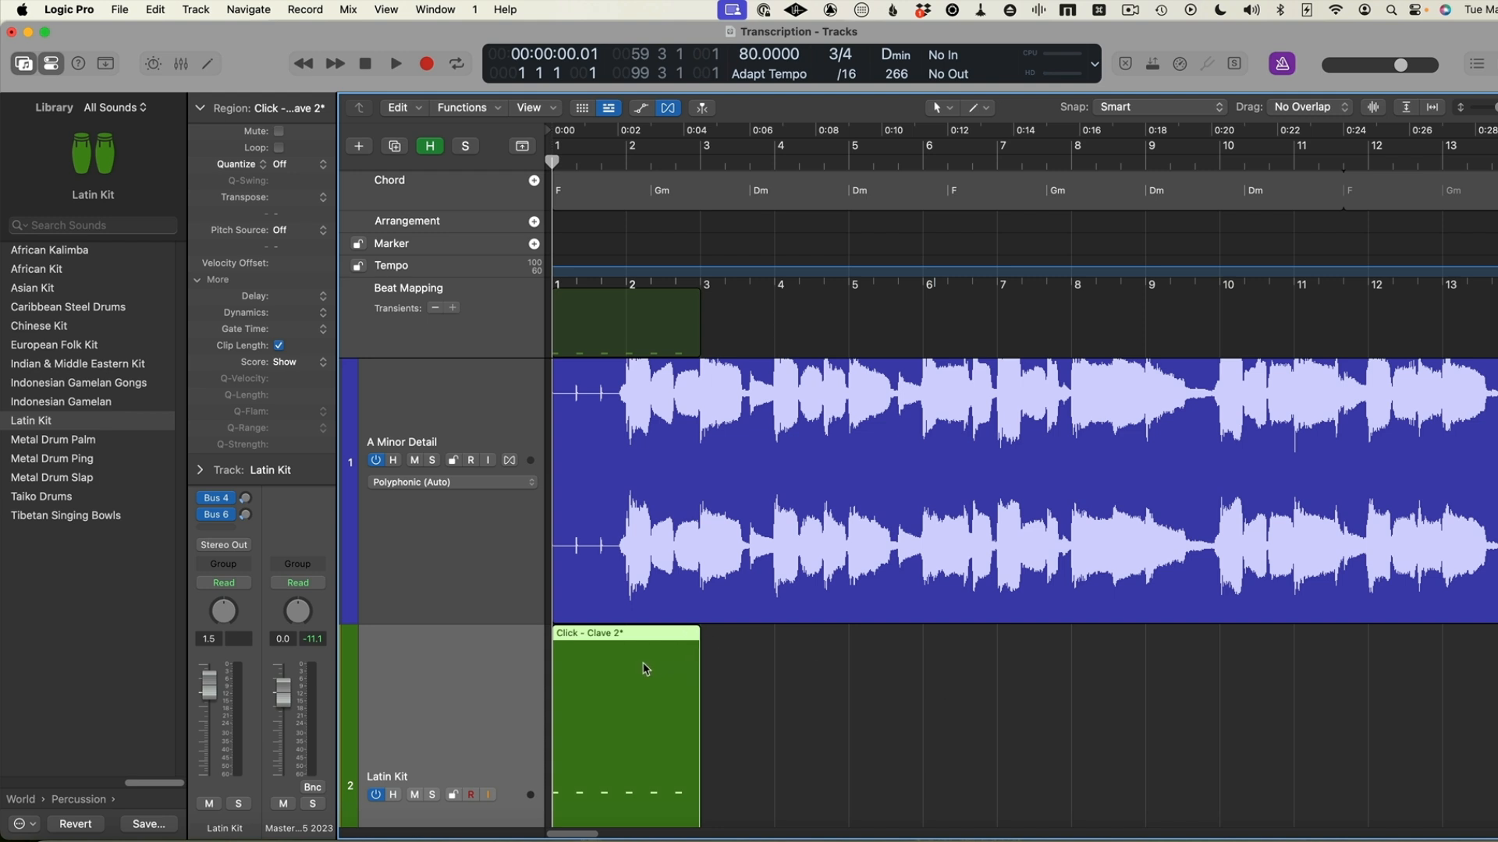
key("l")
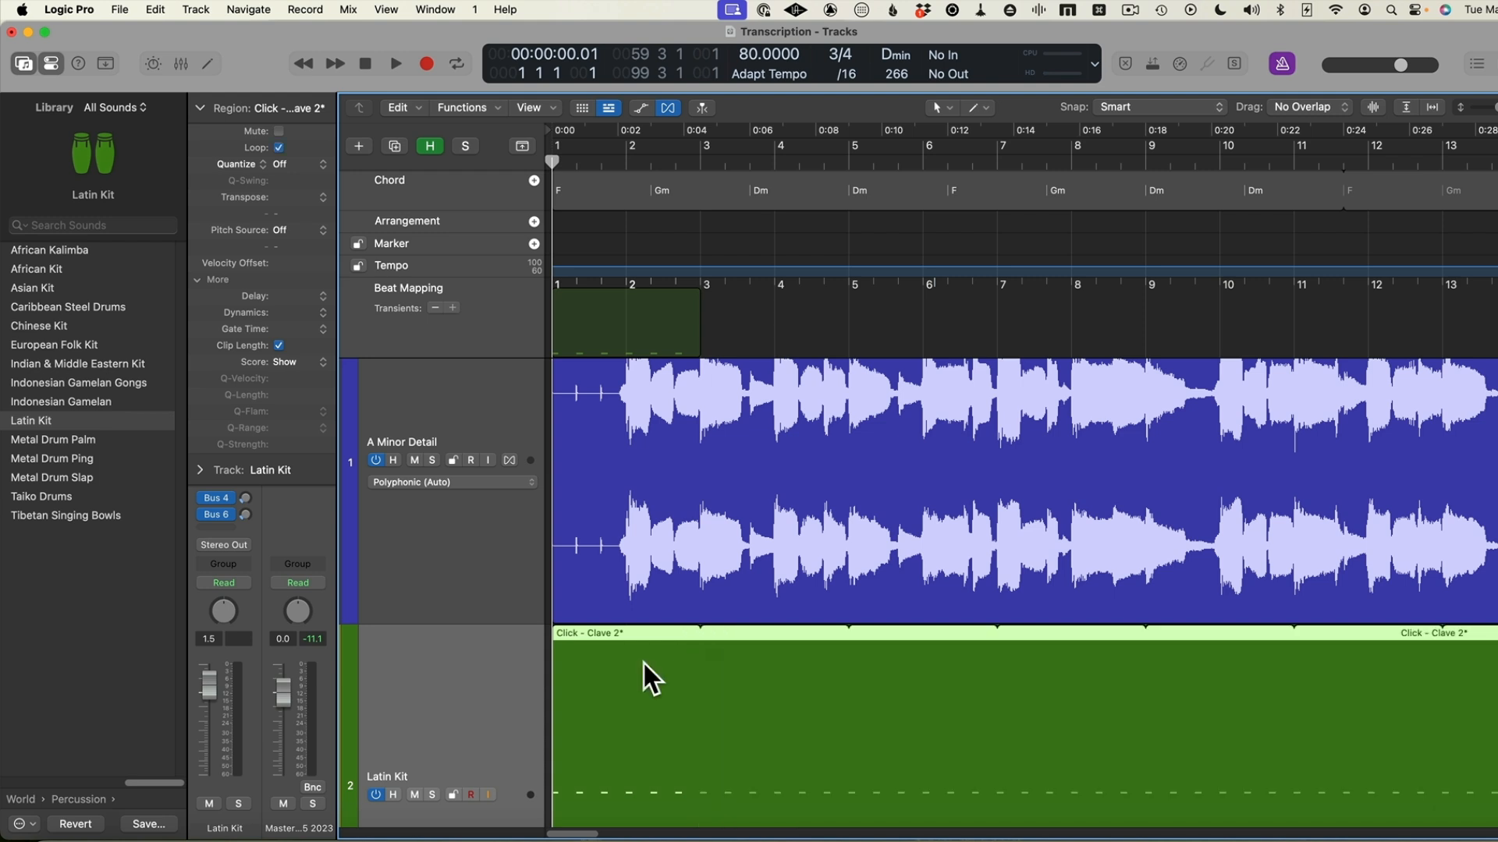
key("space")
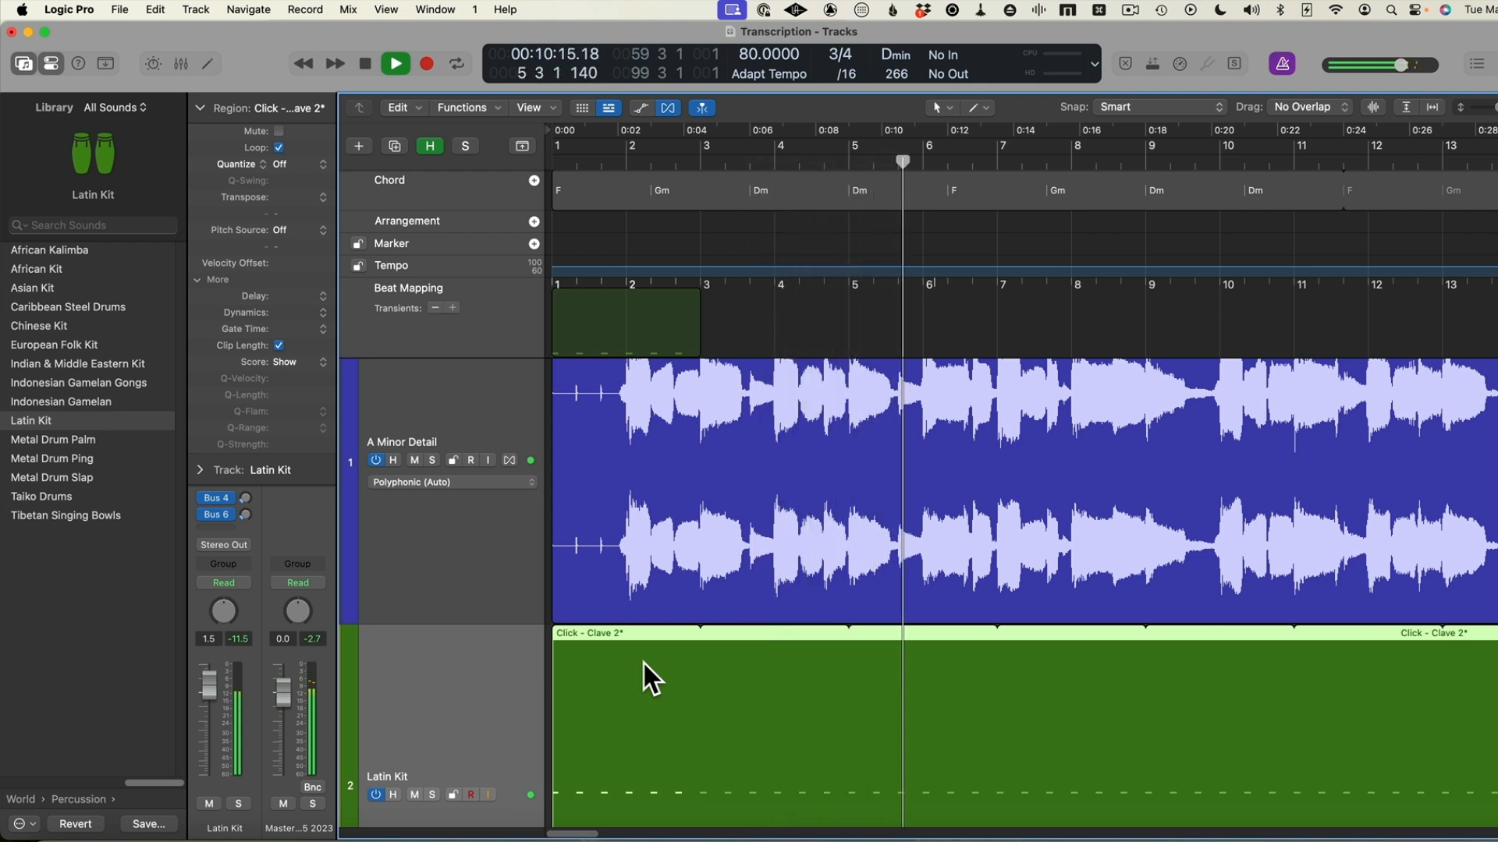
key("space")
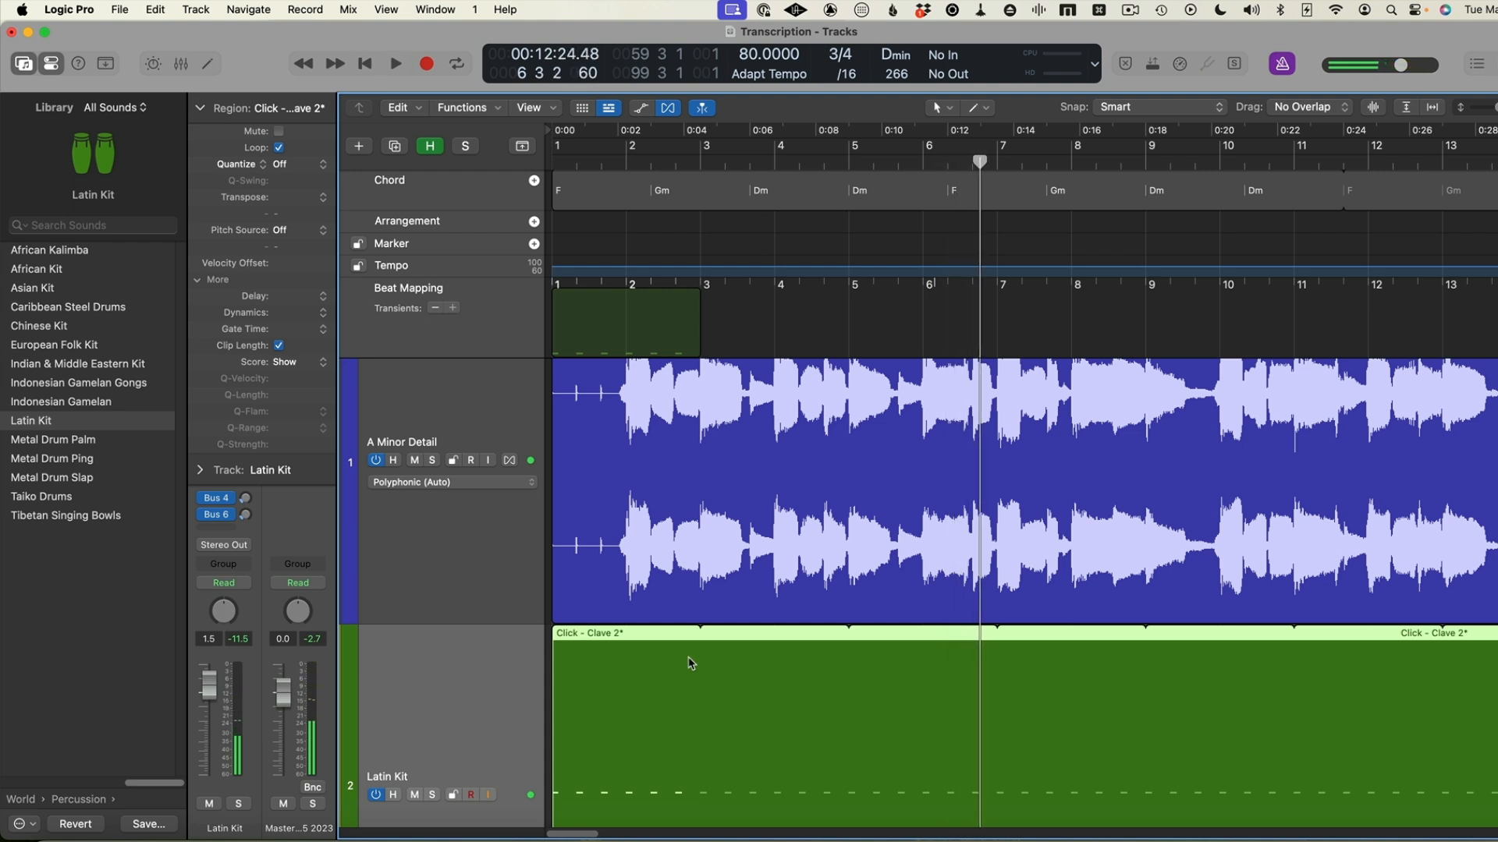
Trim the click region's loops to end at bar 19, just past the audio, and convert the loops to regions
scroll(692, 664, "right", 10)
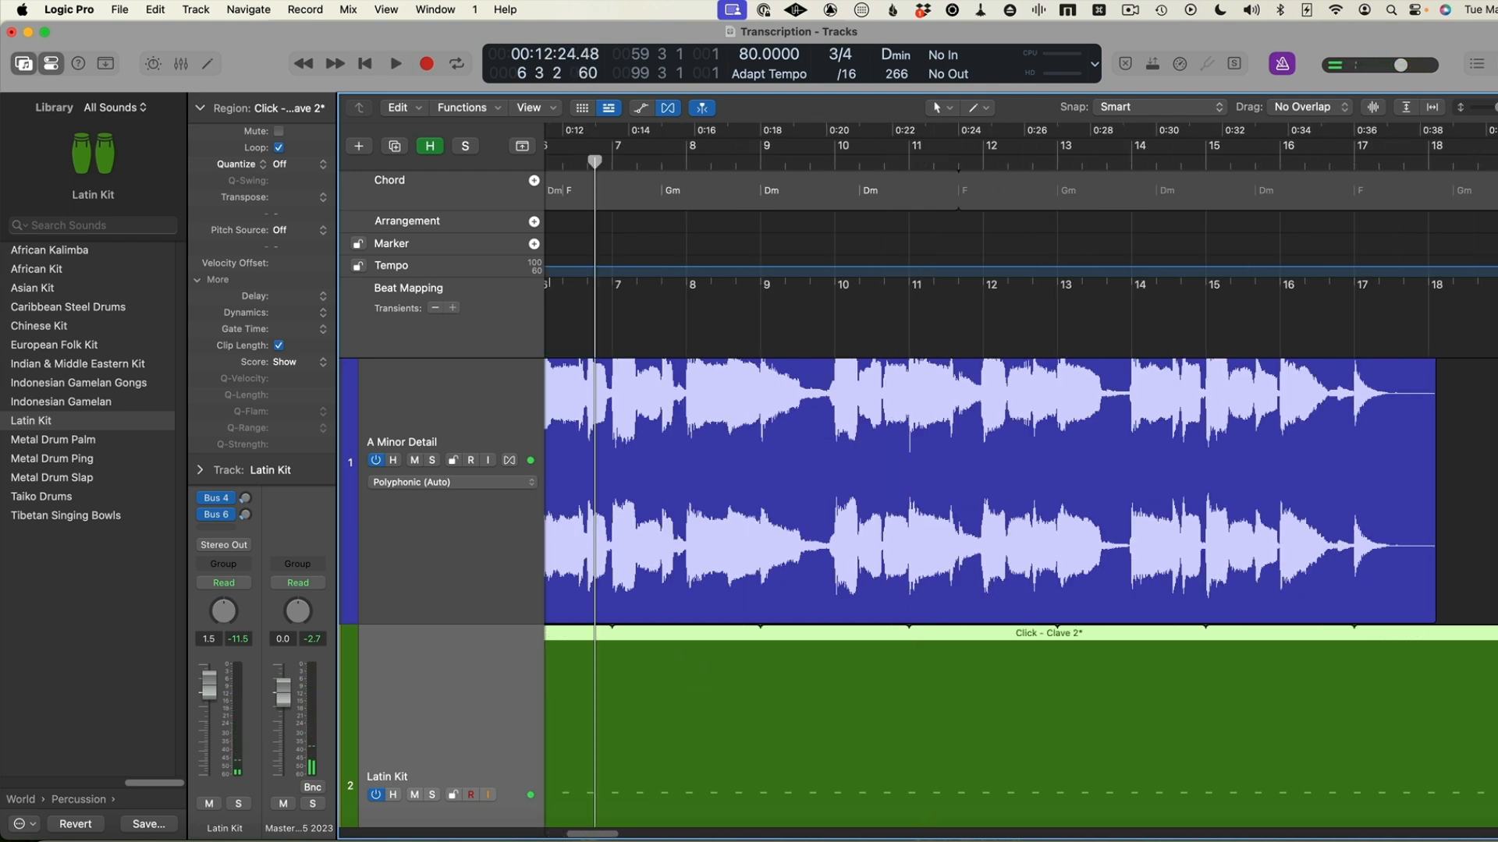
left_click_drag(1496, 638, 1496, 638)
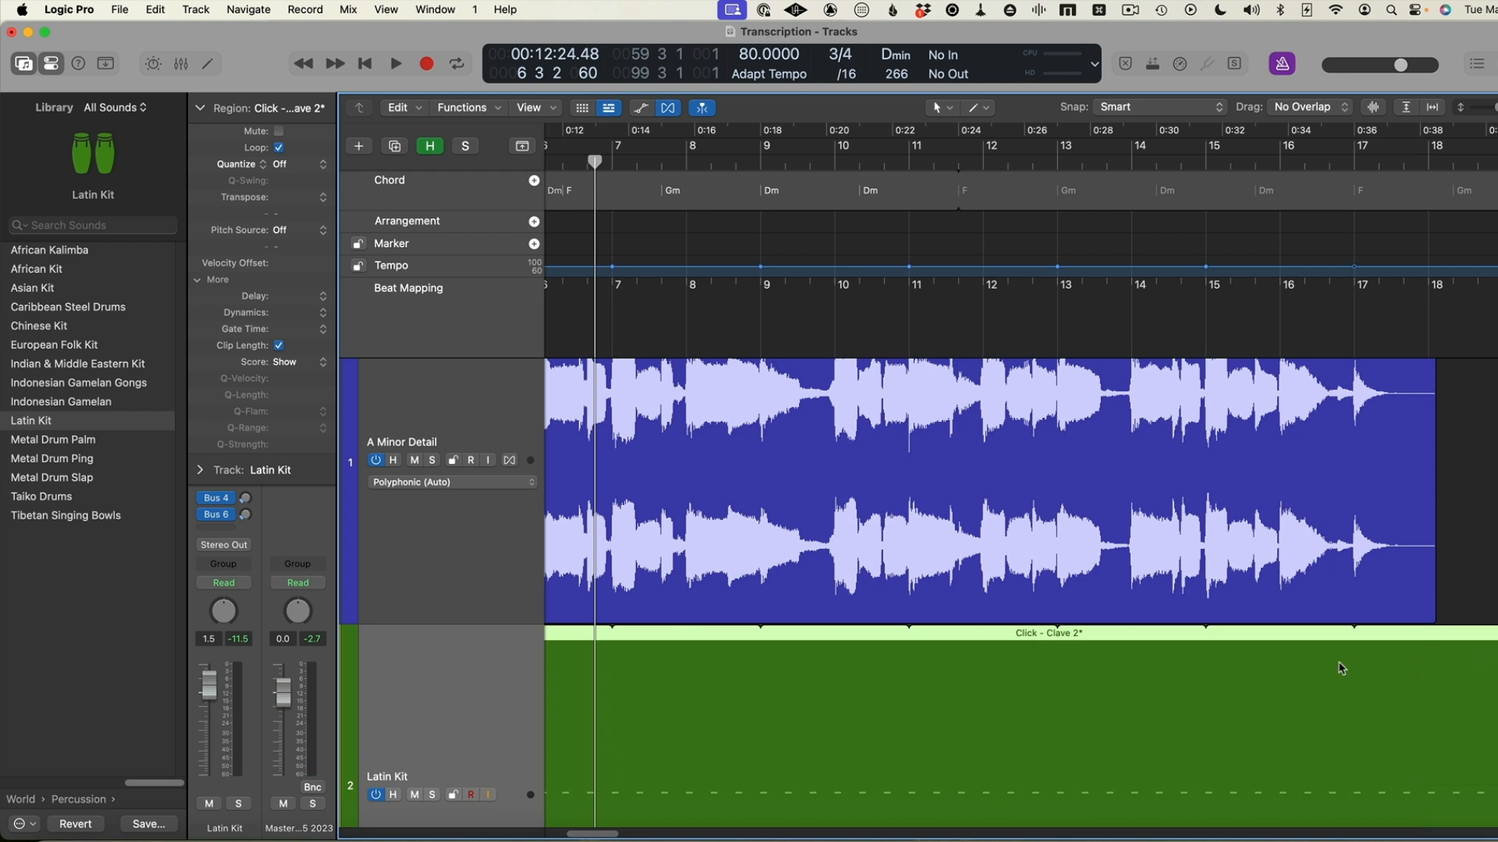
right_click(688, 662)
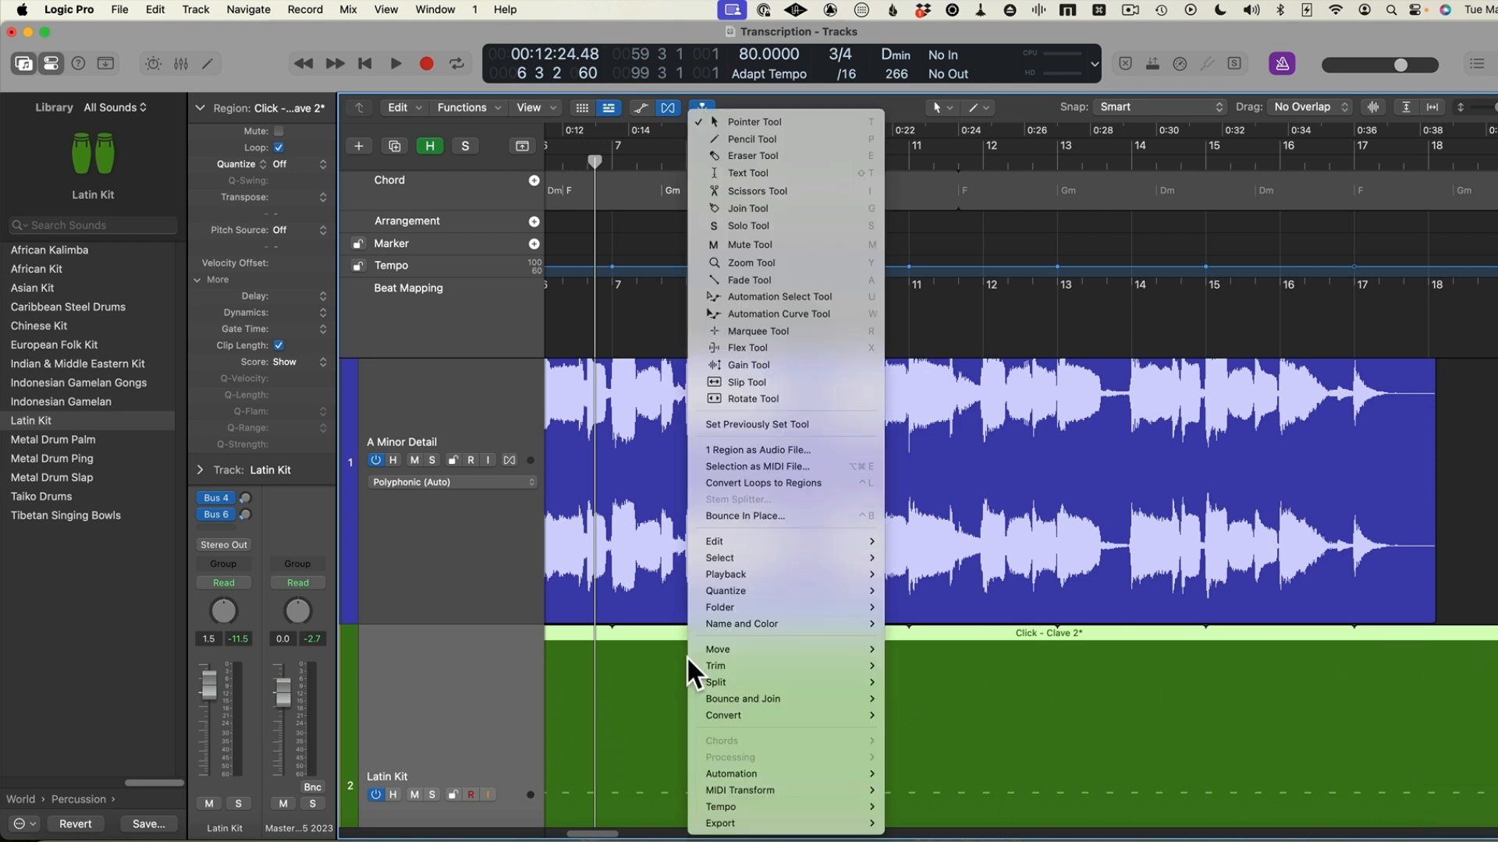
mouse_move(764, 716)
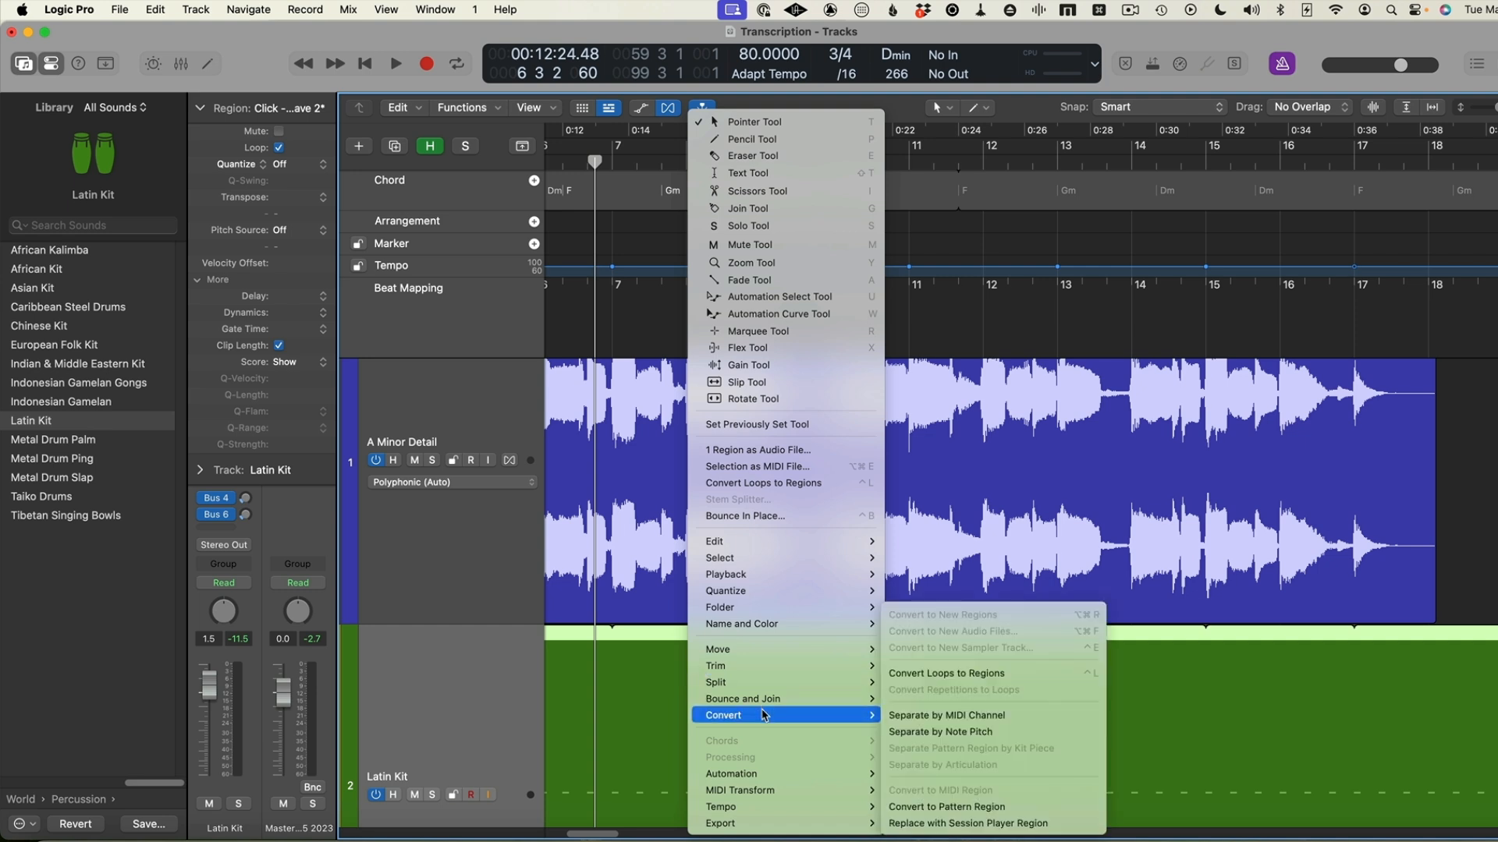
left_click(955, 681)
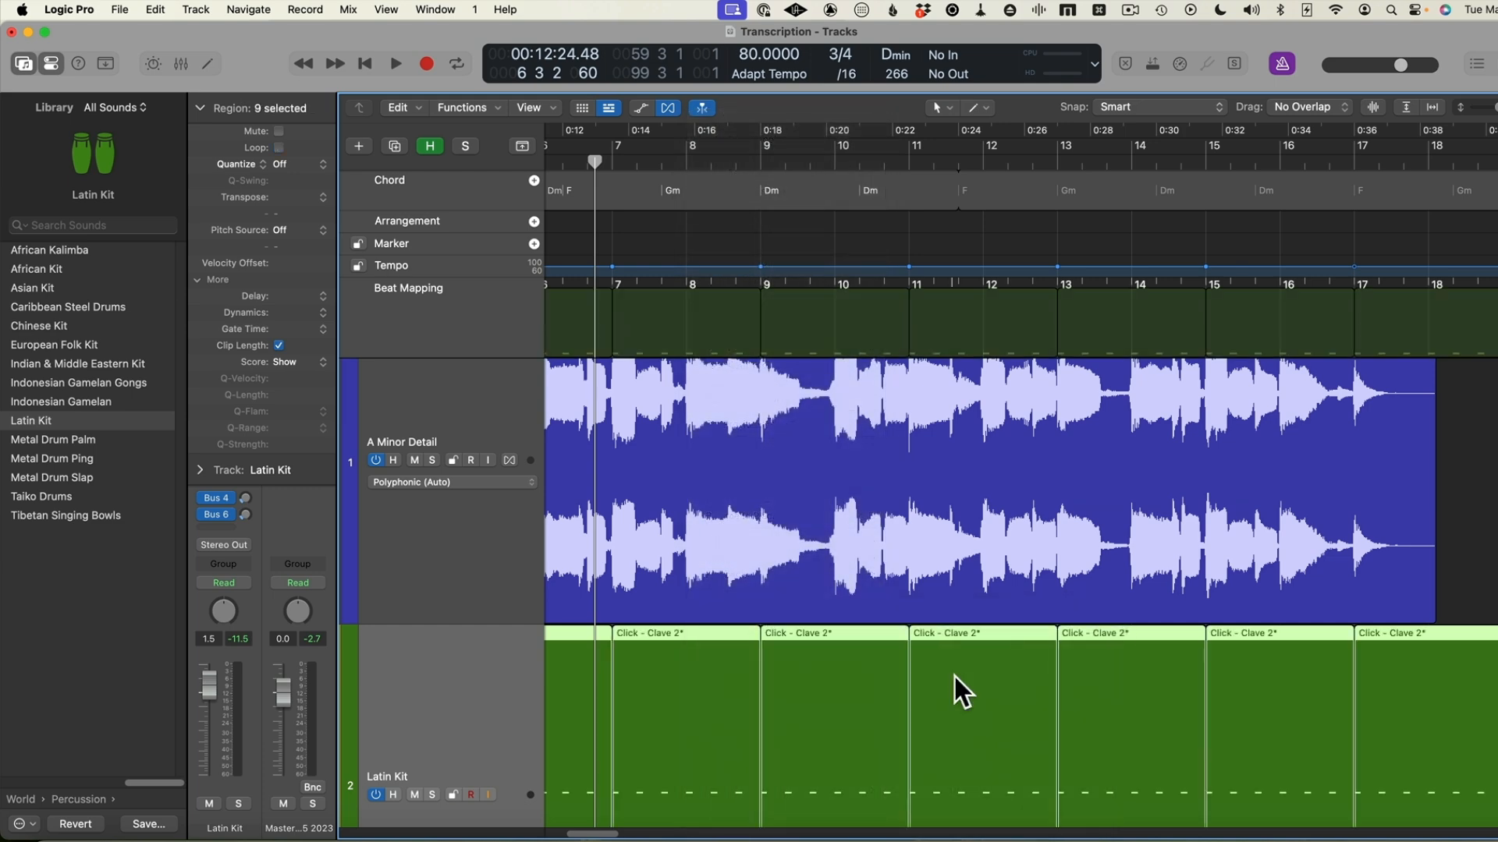
Join all the Click - Clave 2* regions on the Latin Kit track into a single region
key("super+Left")
key("super+Left")
key("super+Left")
key("super+Left")
scroll(954, 677, "left", 2)
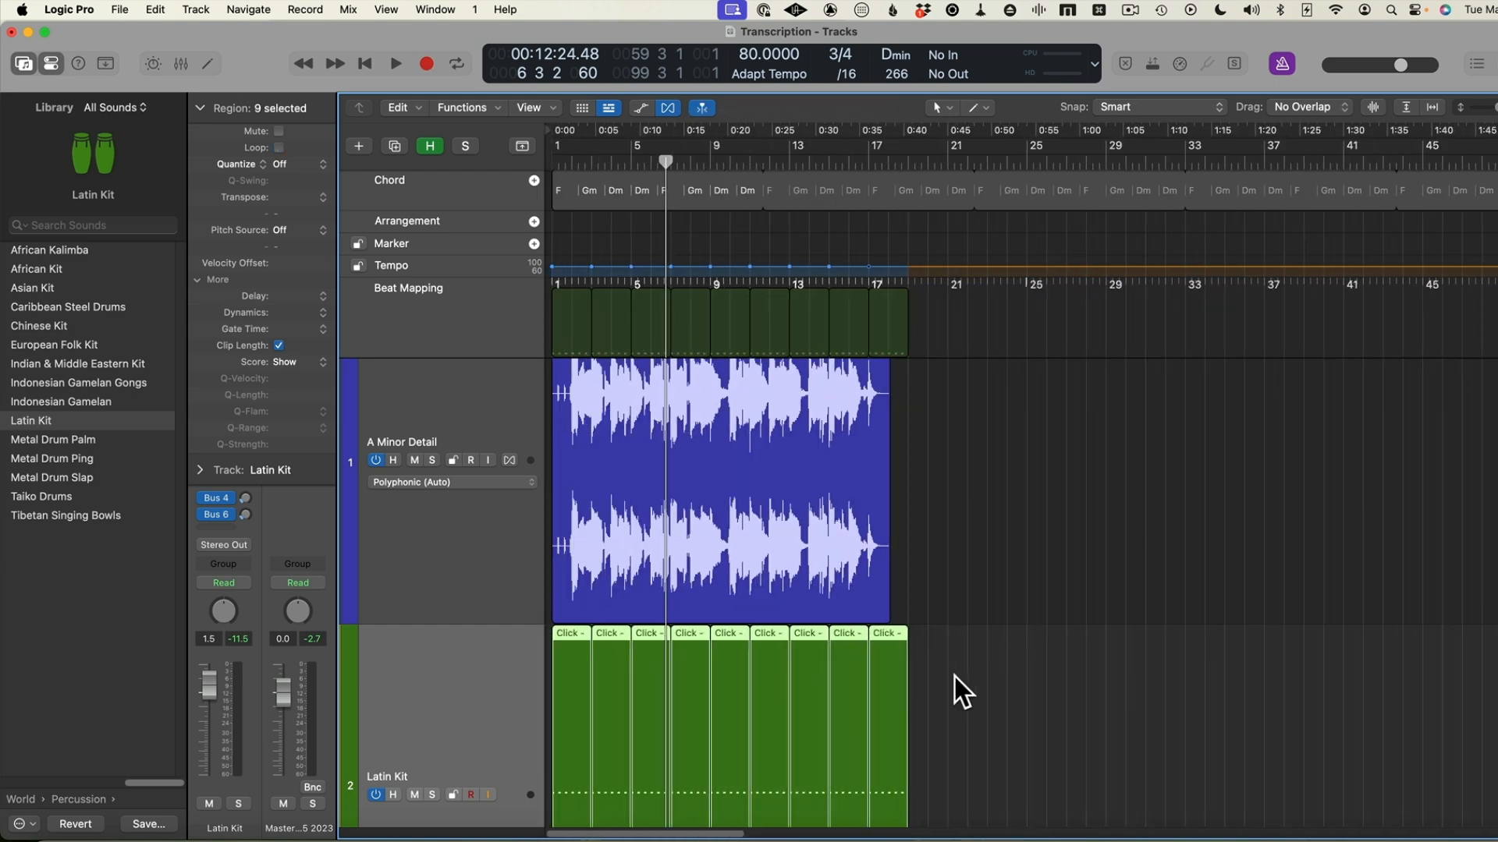
left_click_drag(1012, 687, 526, 705)
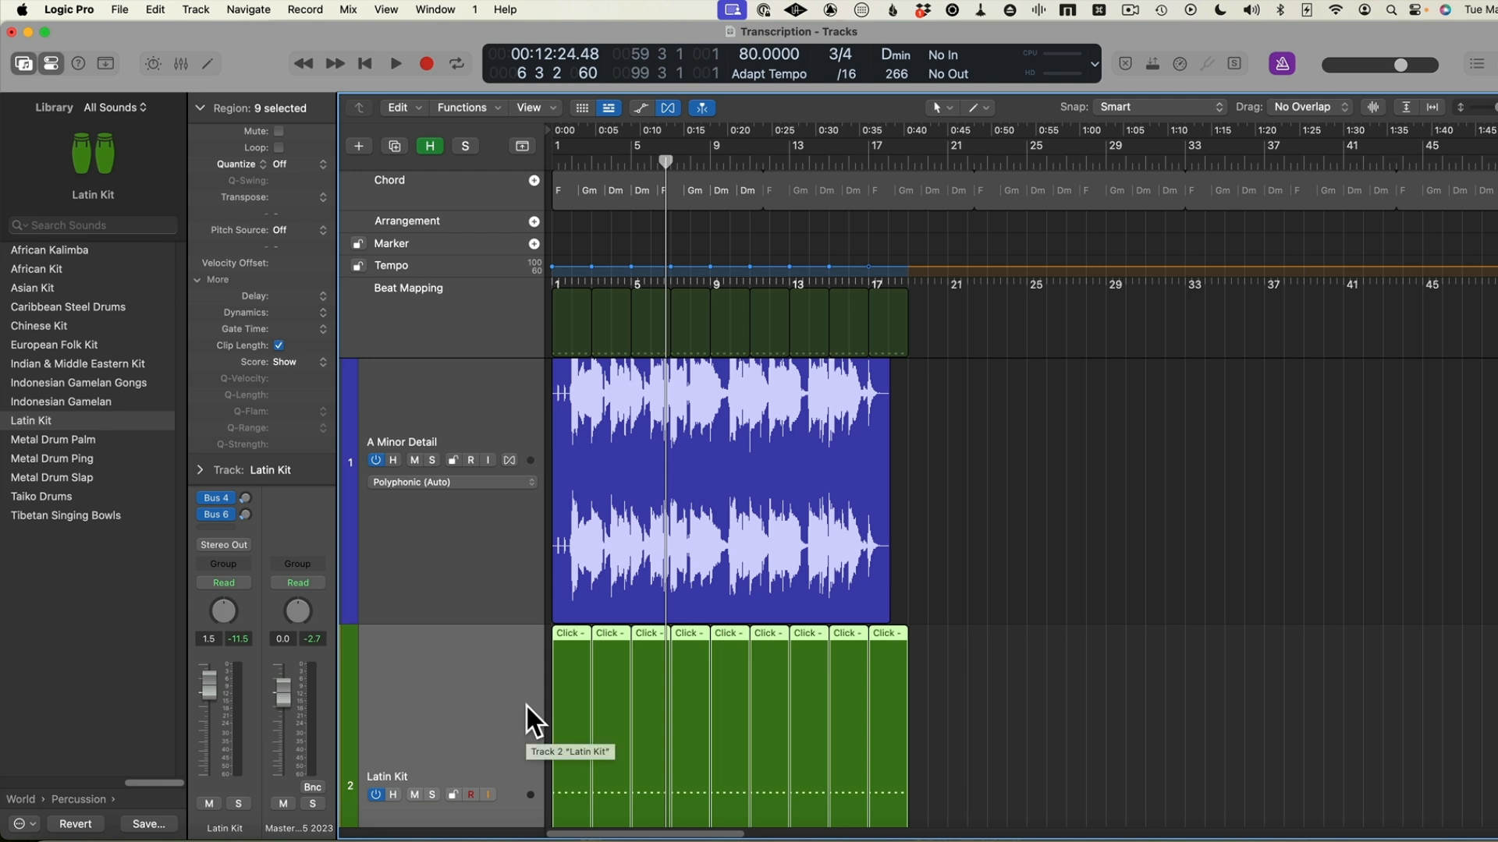
key("super+j")
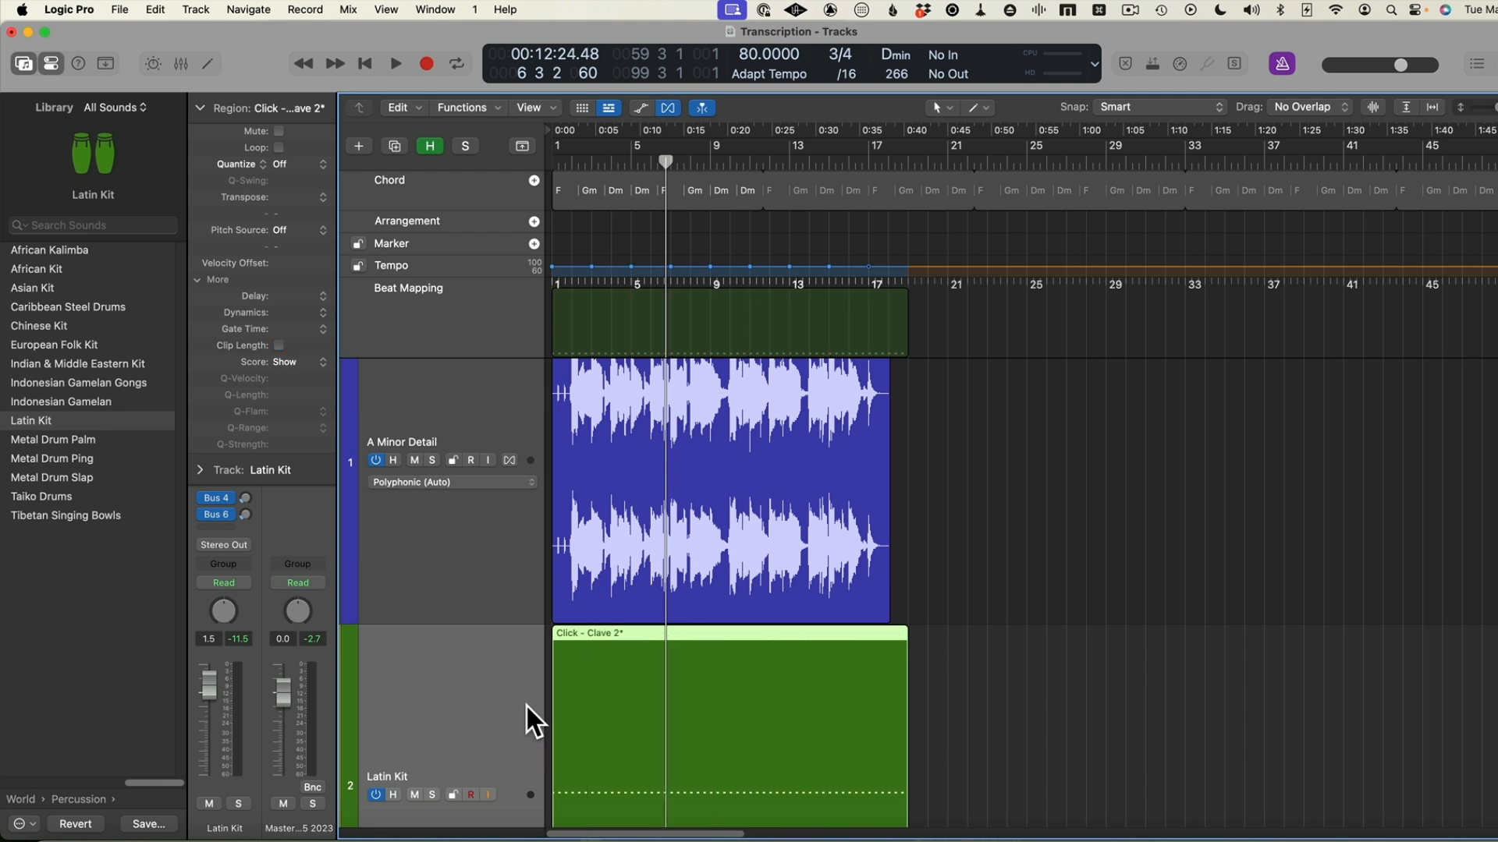
Export the Click - Clave 2* region as a MIDI file named Click for Transcription
right_click(713, 632)
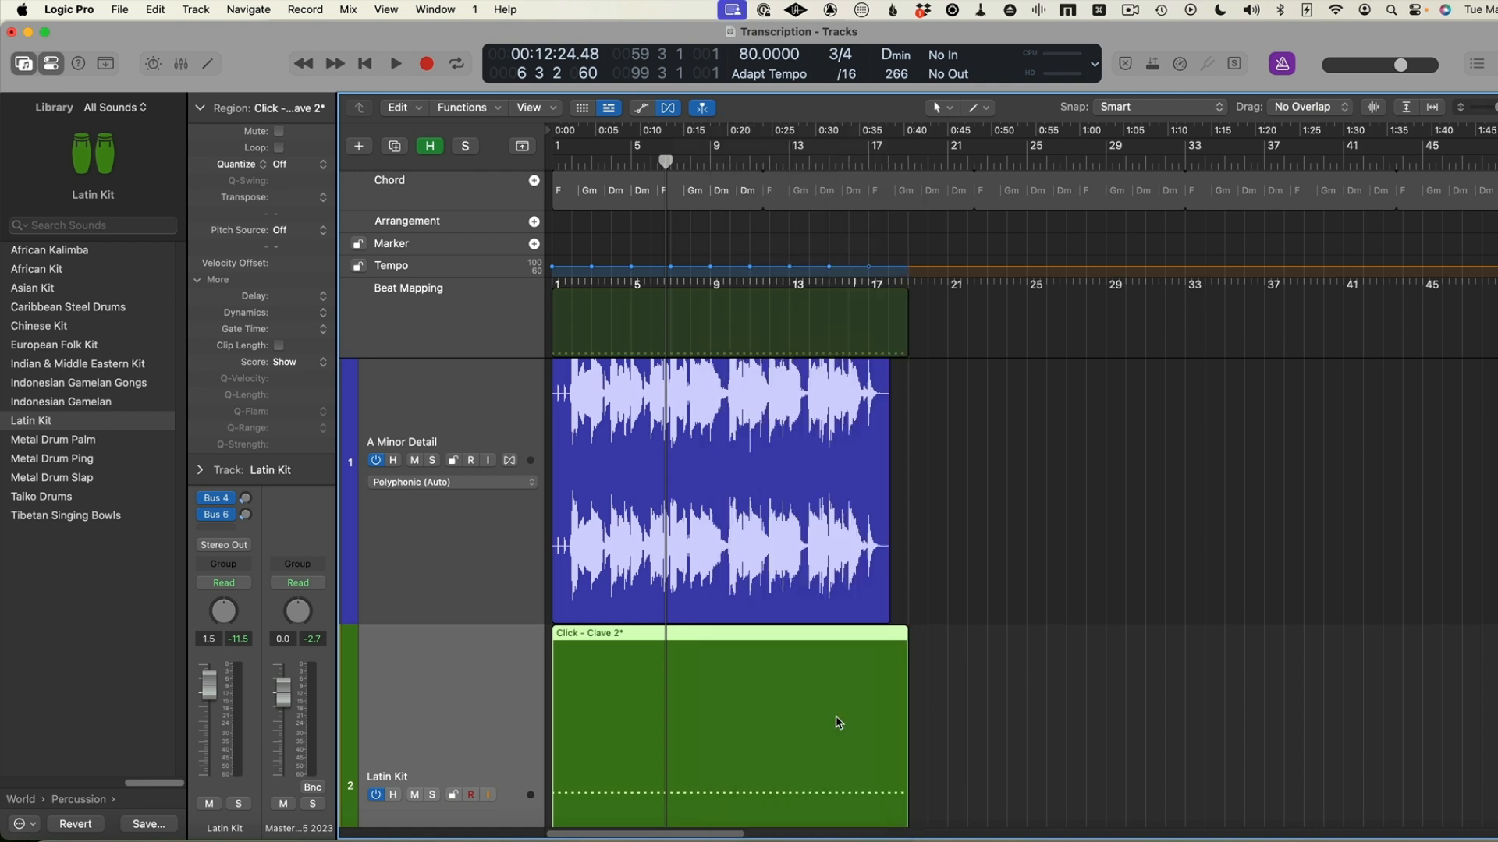
right_click(770, 718)
mouse_move(819, 833)
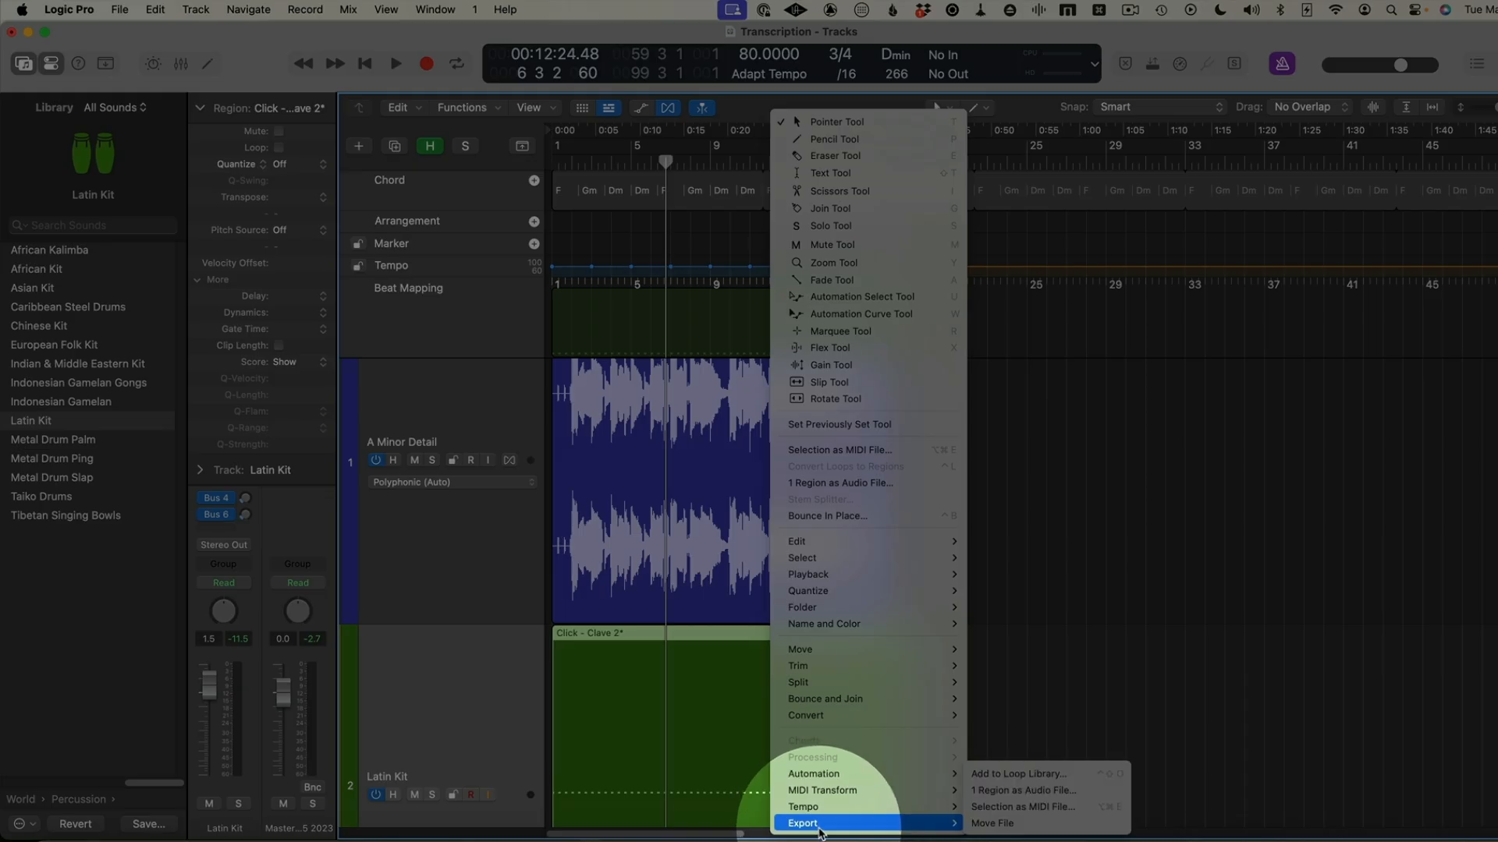
left_click(1046, 812)
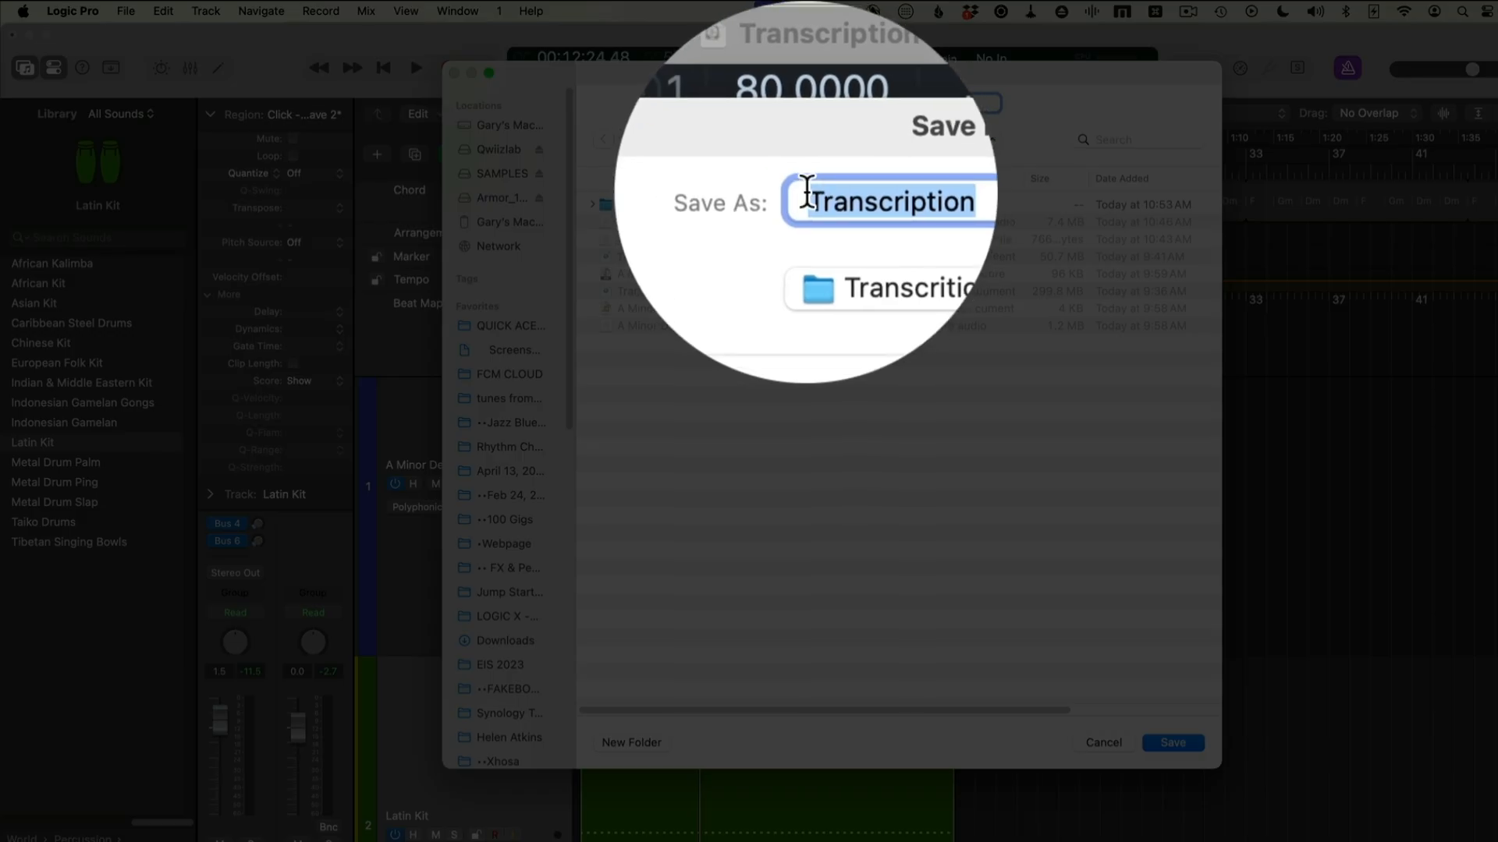
left_click(807, 191)
type("Click for")
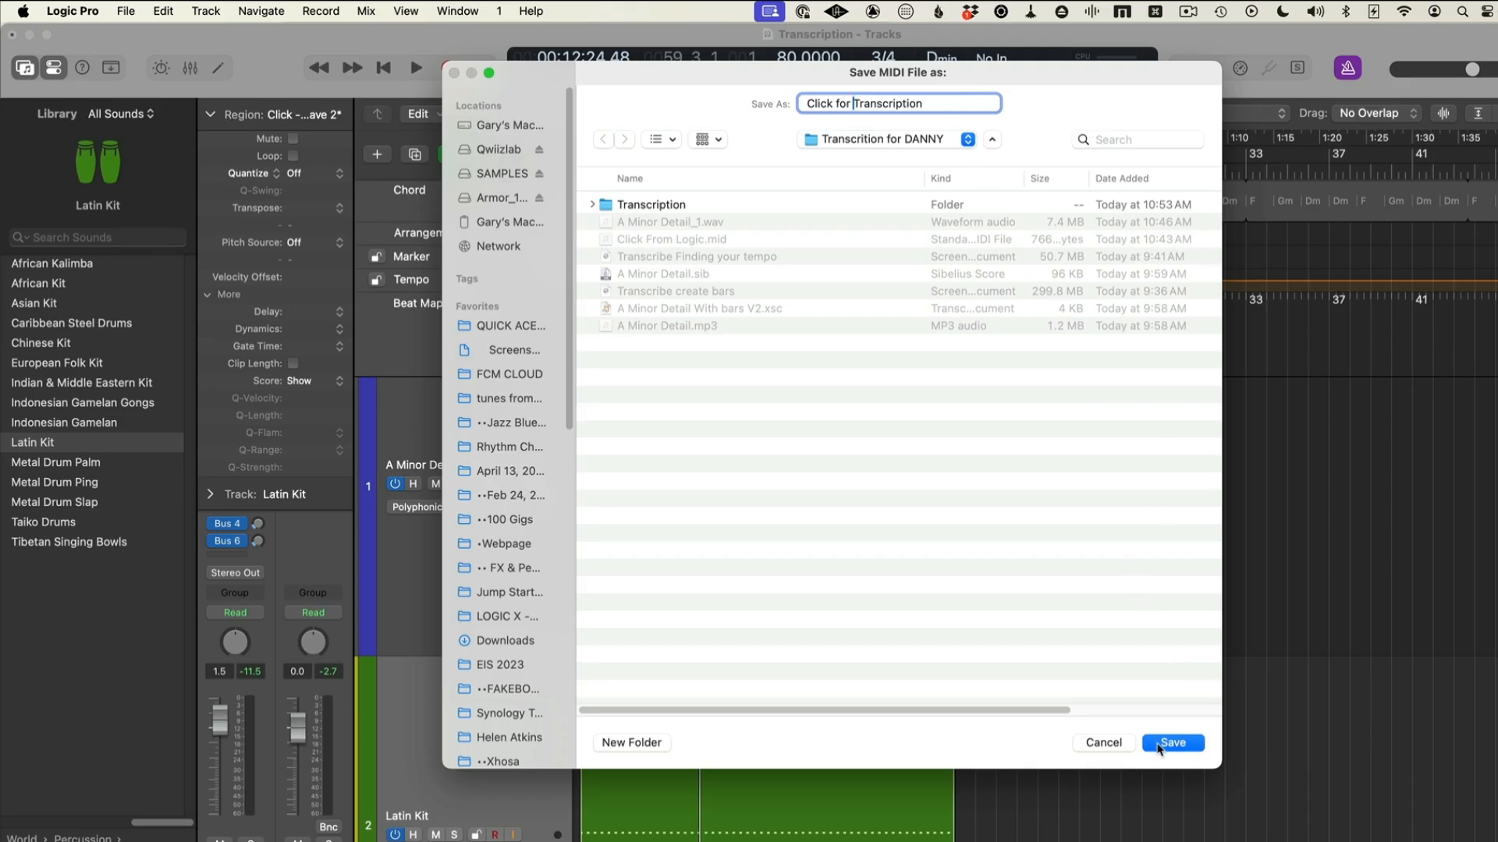
left_click(1172, 743)
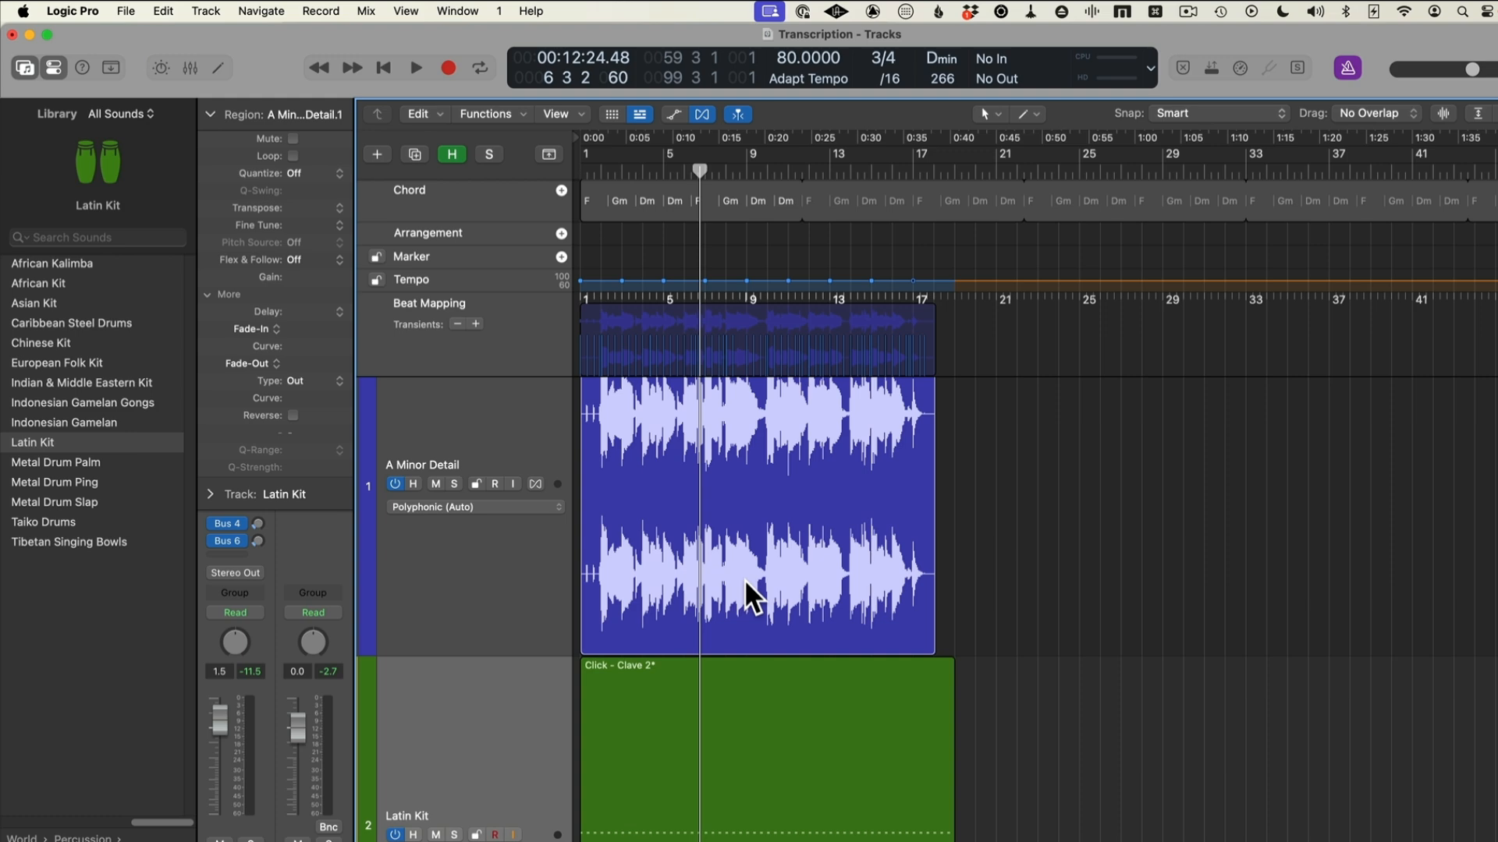
Bounce the A Minor Detail region in place to a new track with Normalize on, and export the bounced region as a 16-bit WAVE file
key("ctrl+b")
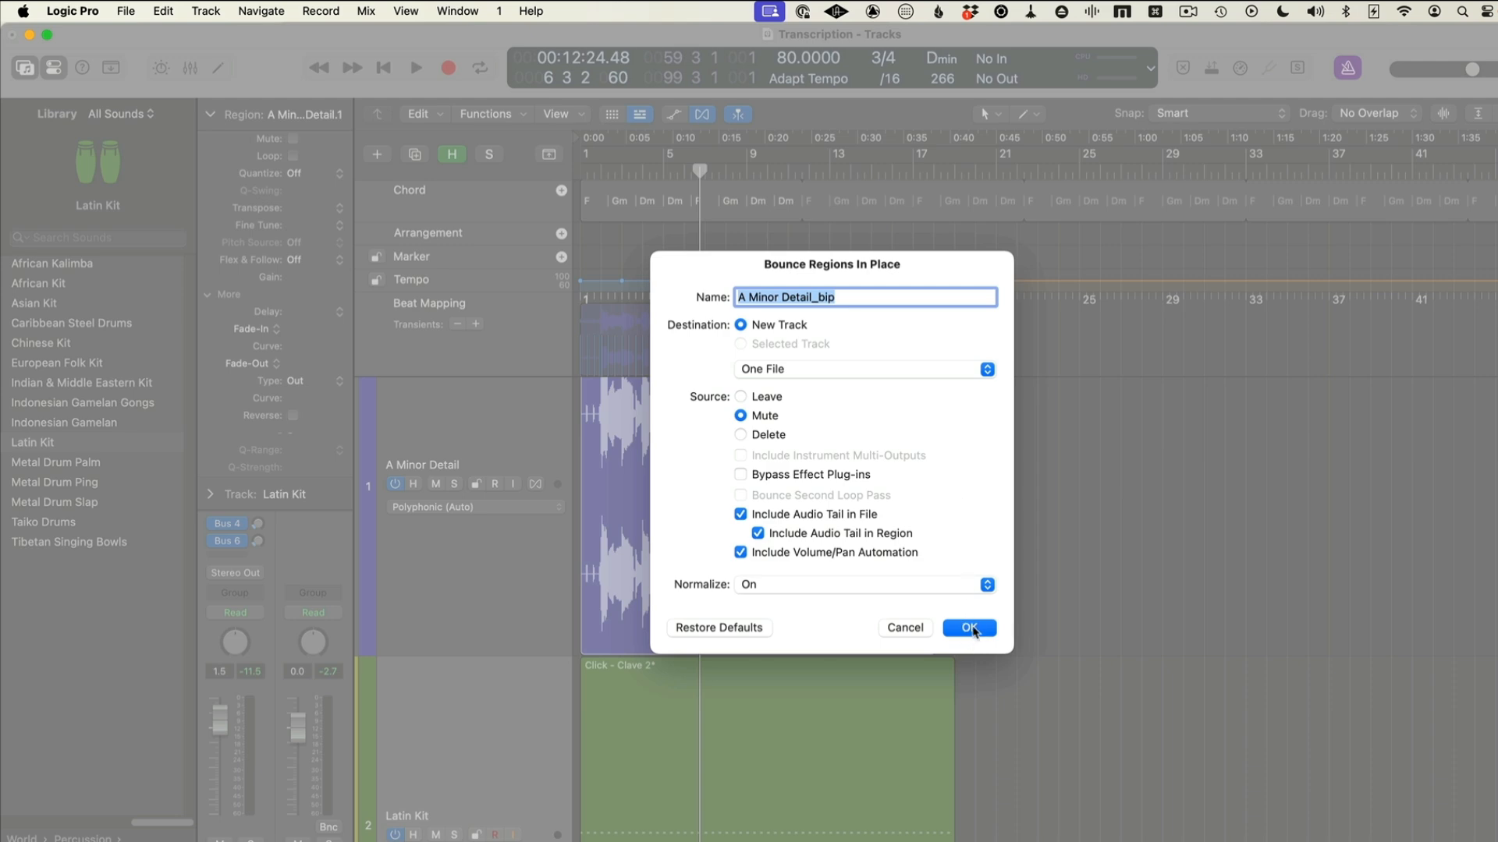
left_click(970, 632)
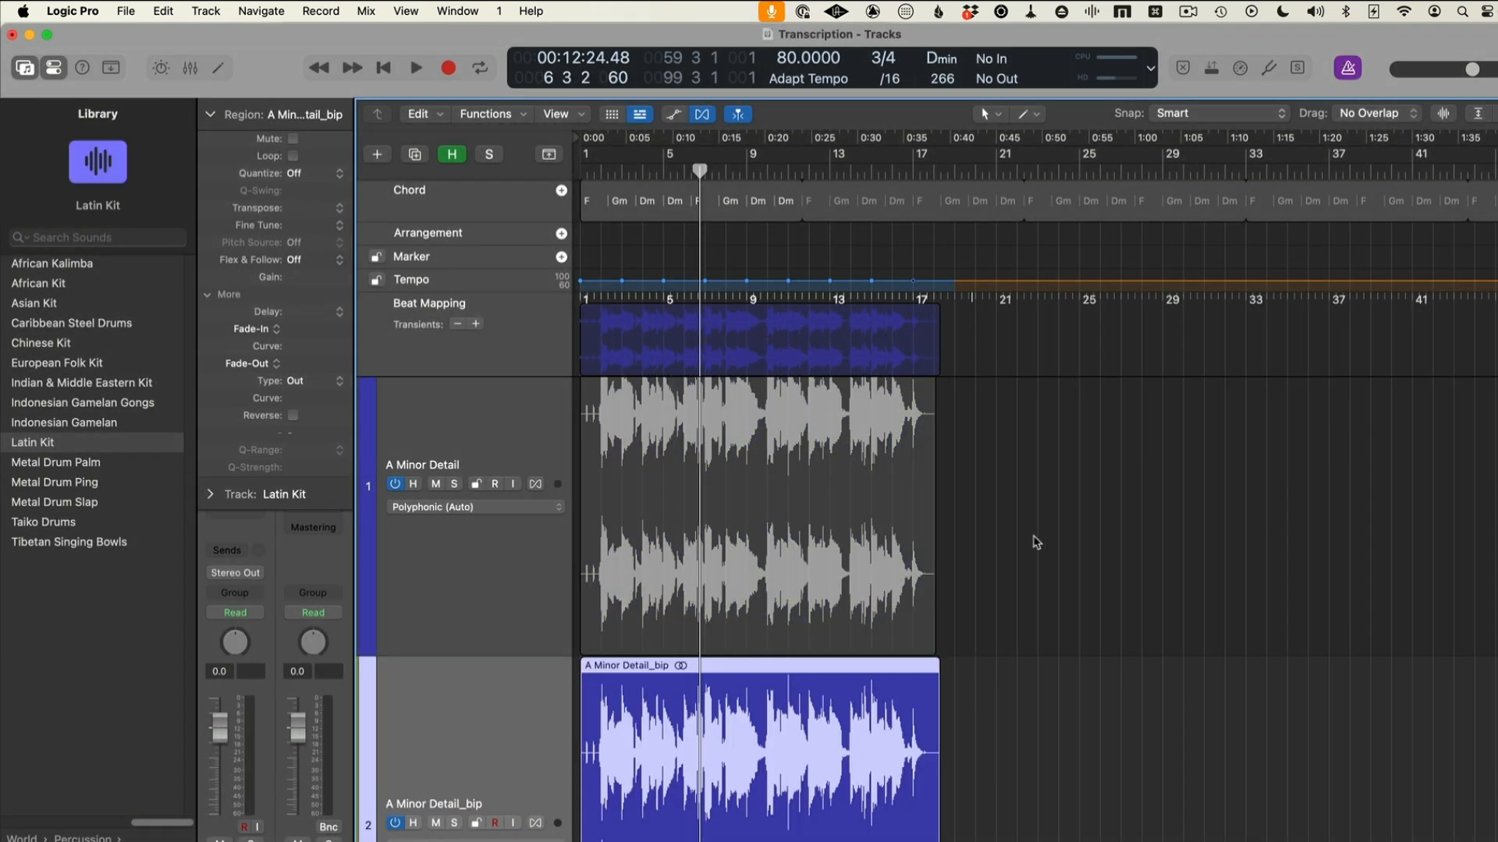
scroll(734, 578, "down", 4)
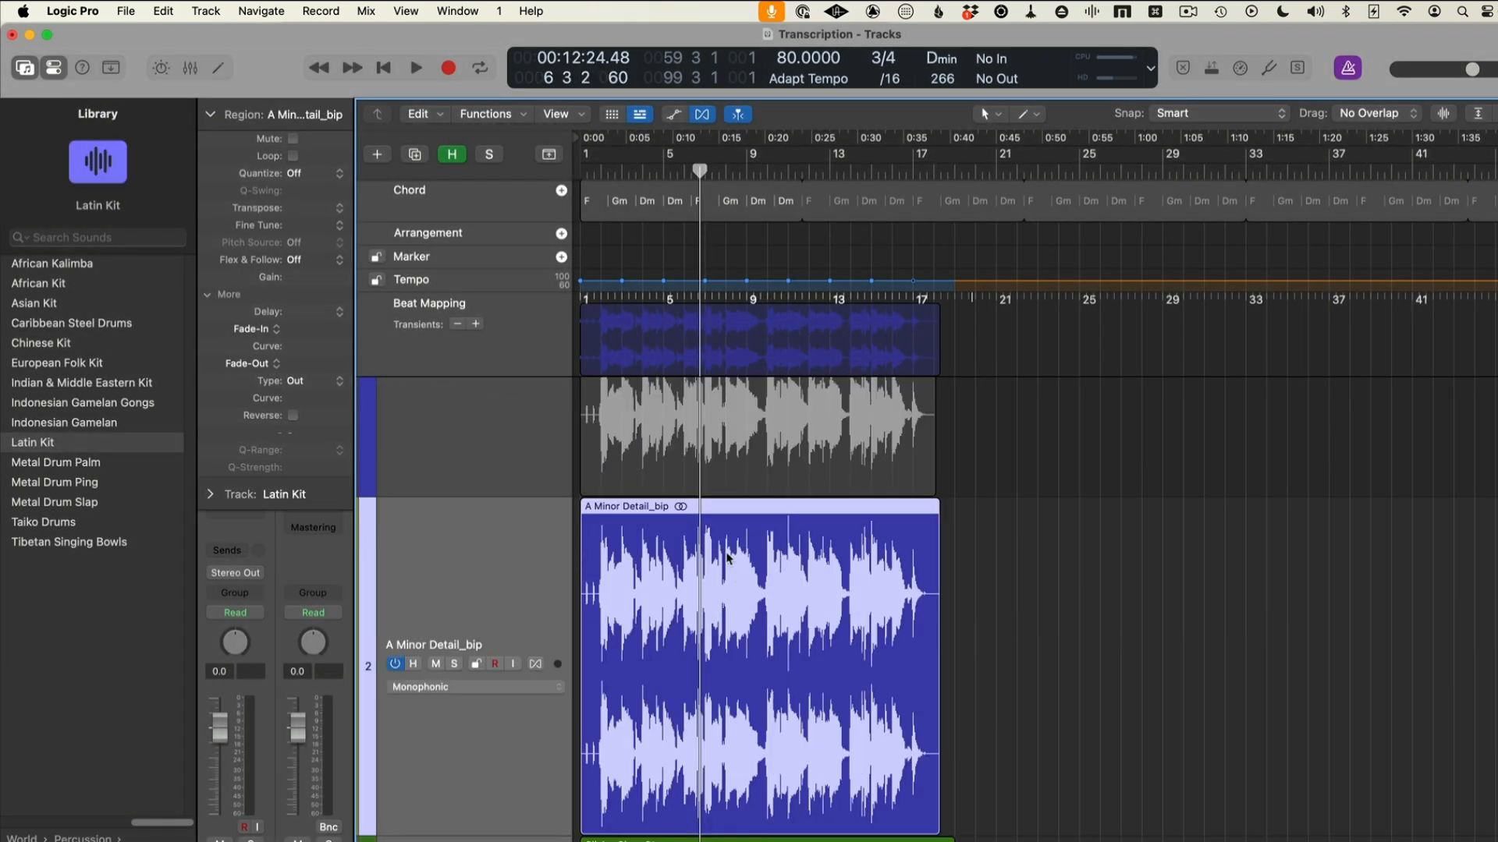
right_click(727, 555)
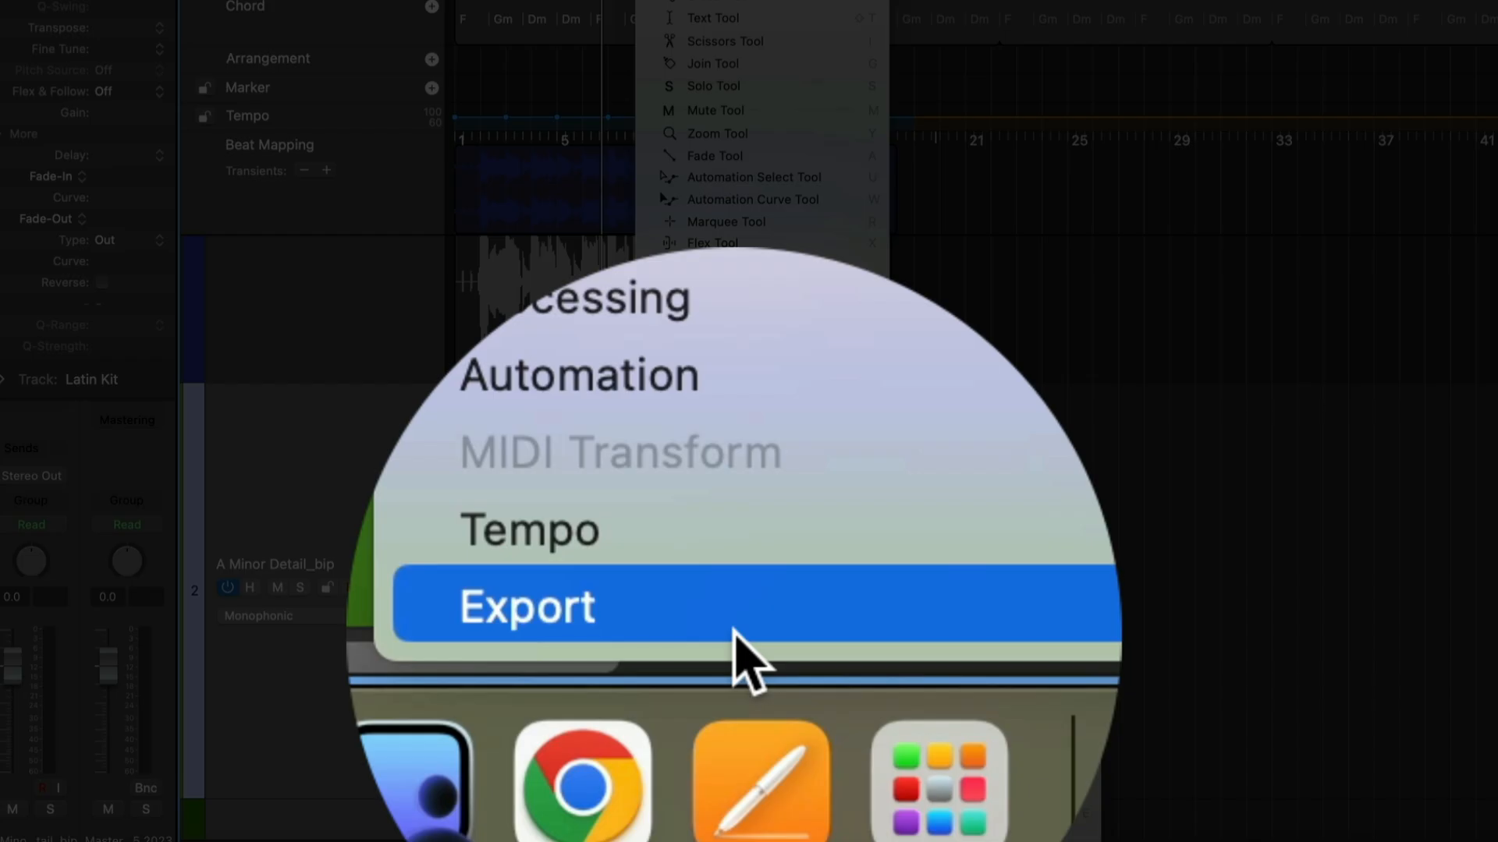
mouse_move(880, 834)
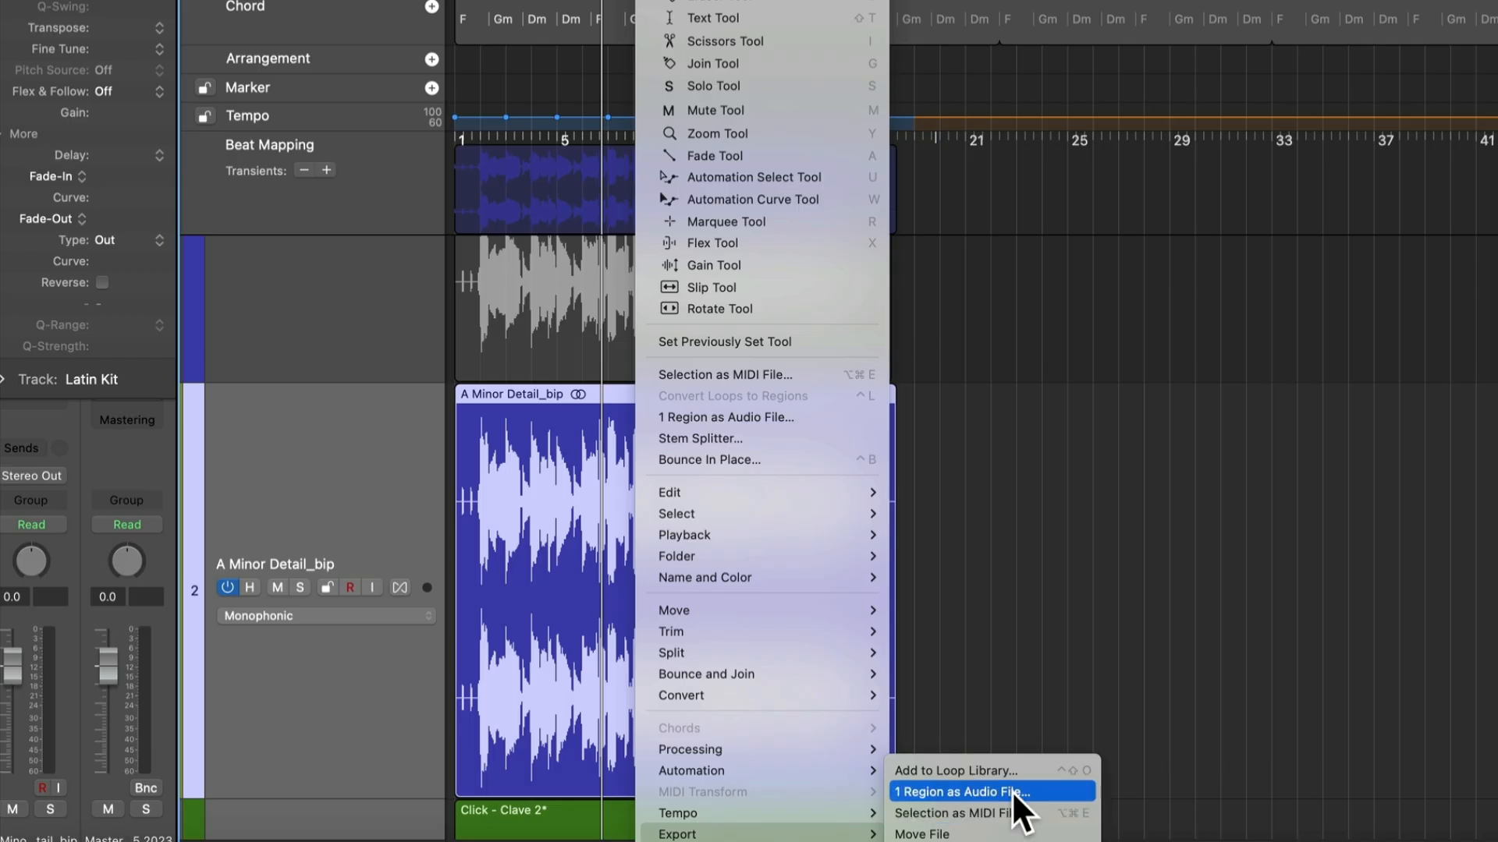
left_click(1012, 790)
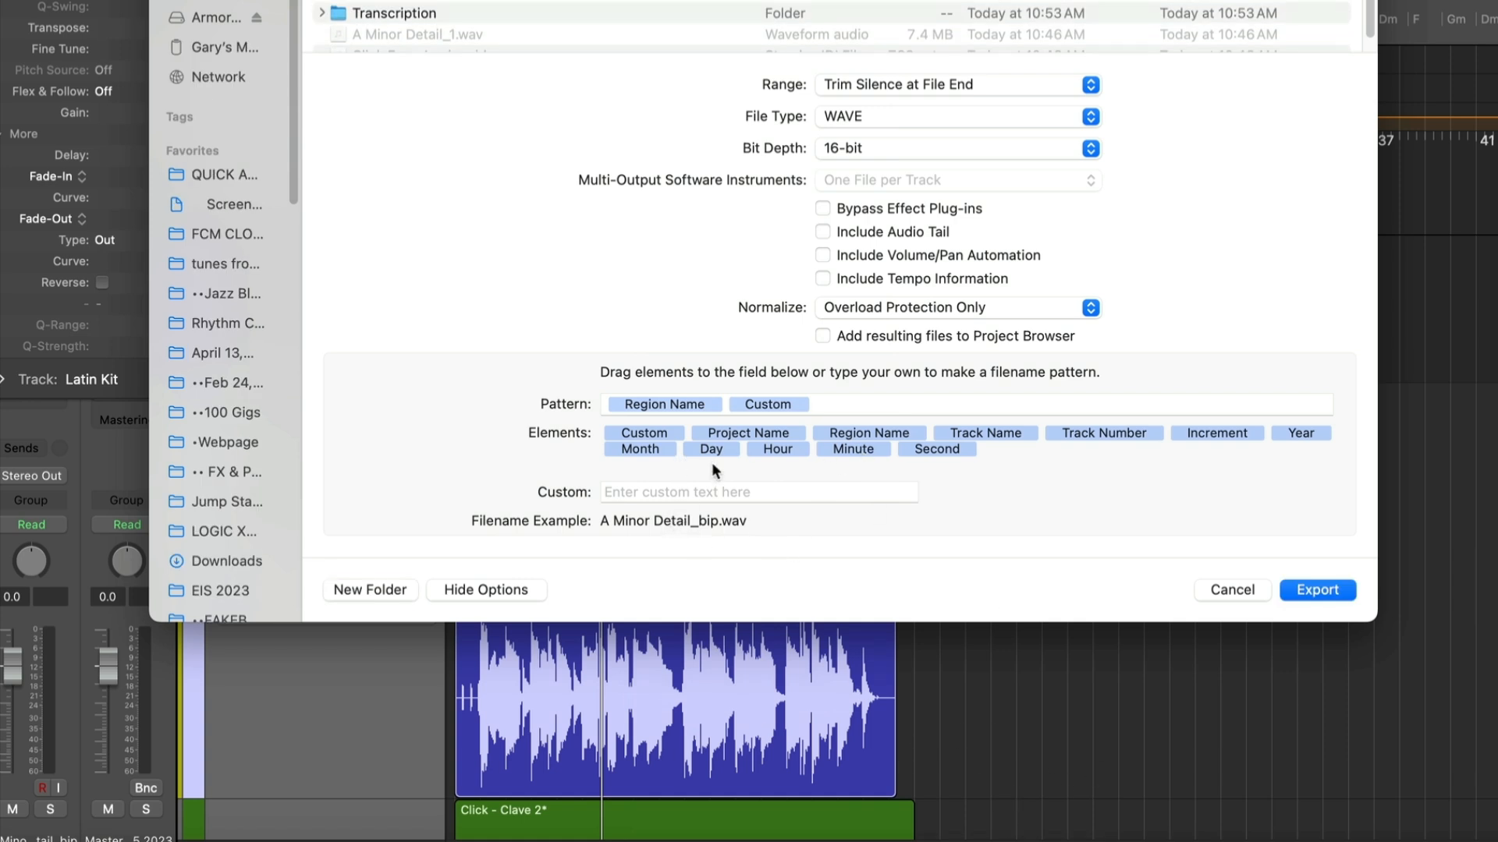
left_click(1317, 590)
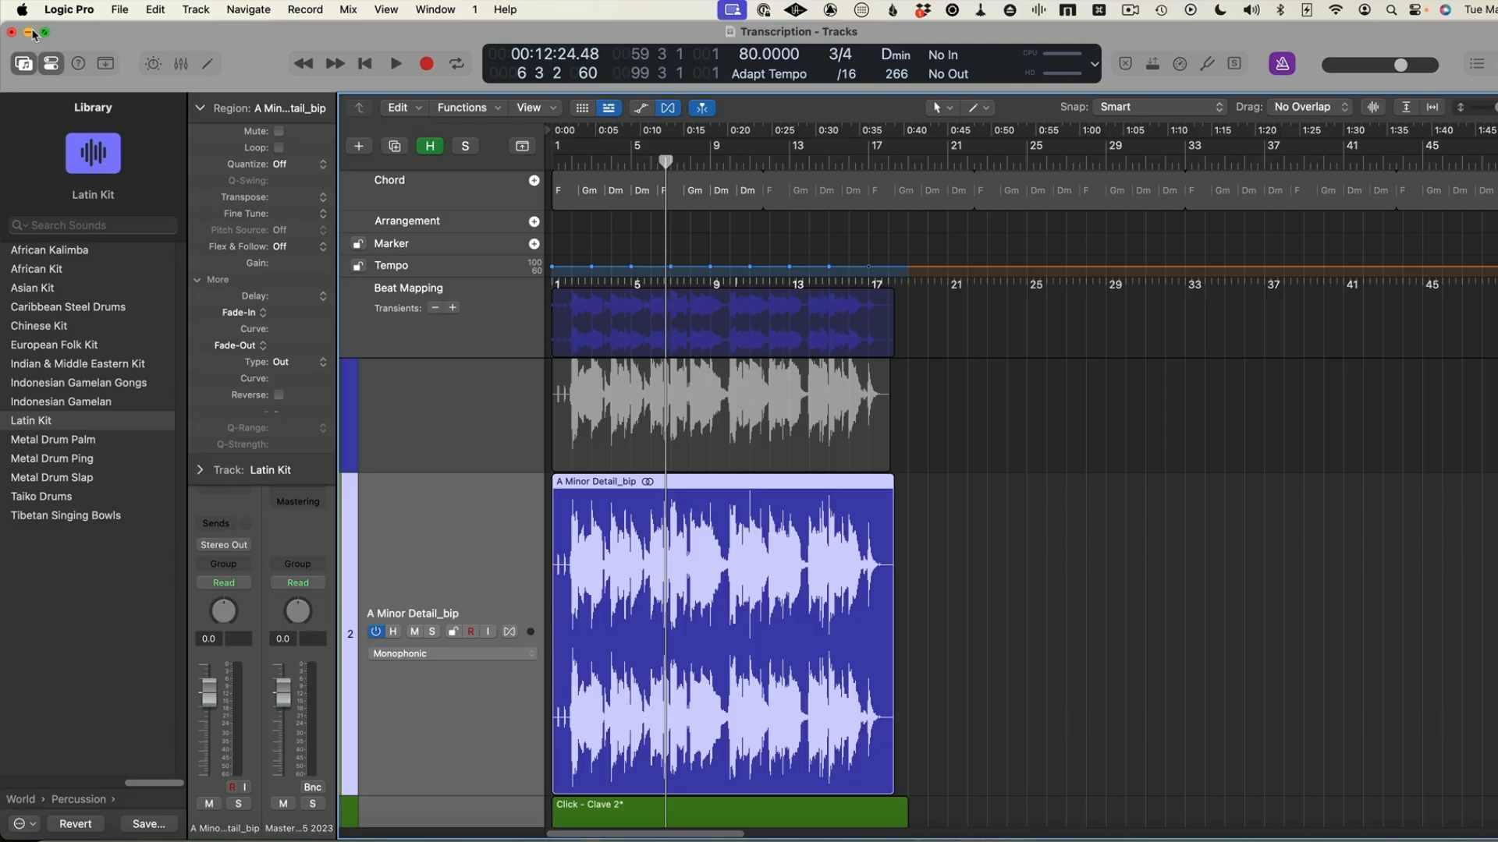
Minimize the Logic Pro and Transcribe! windows and switch to Sibelius
left_click(28, 34)
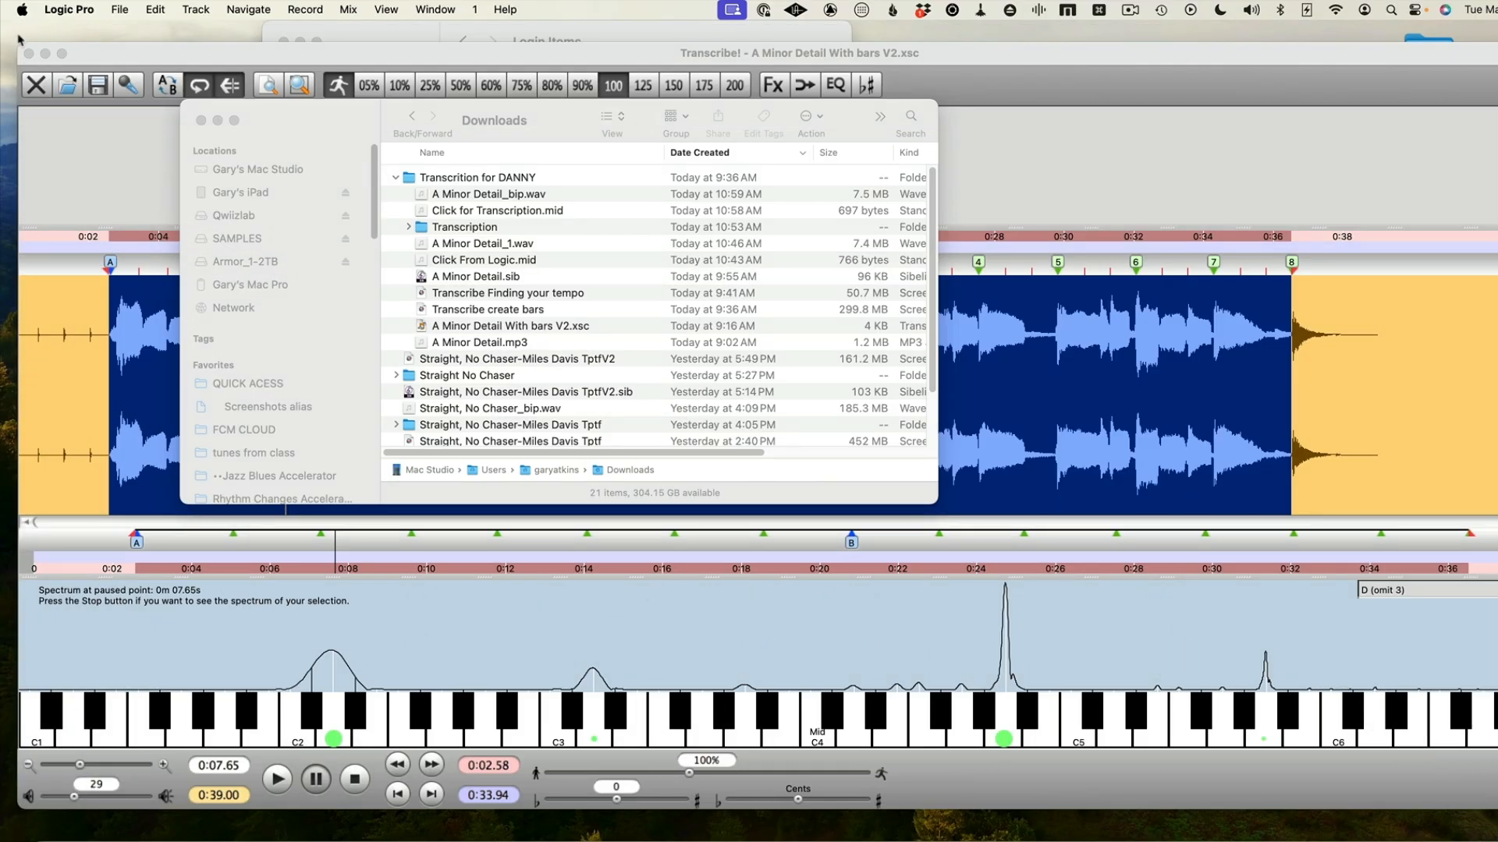
left_click(45, 53)
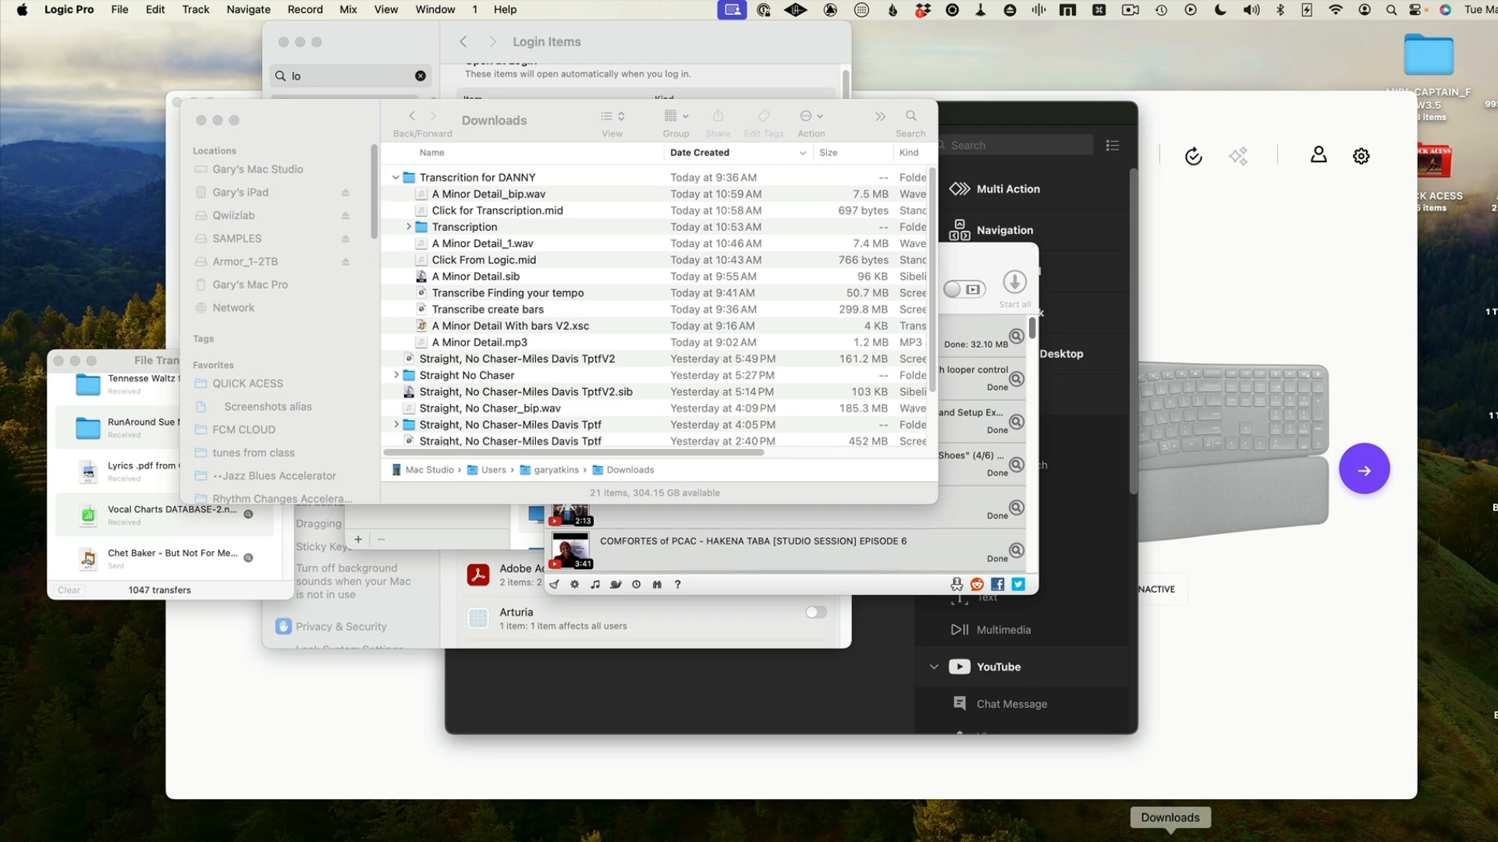
left_click(1080, 828)
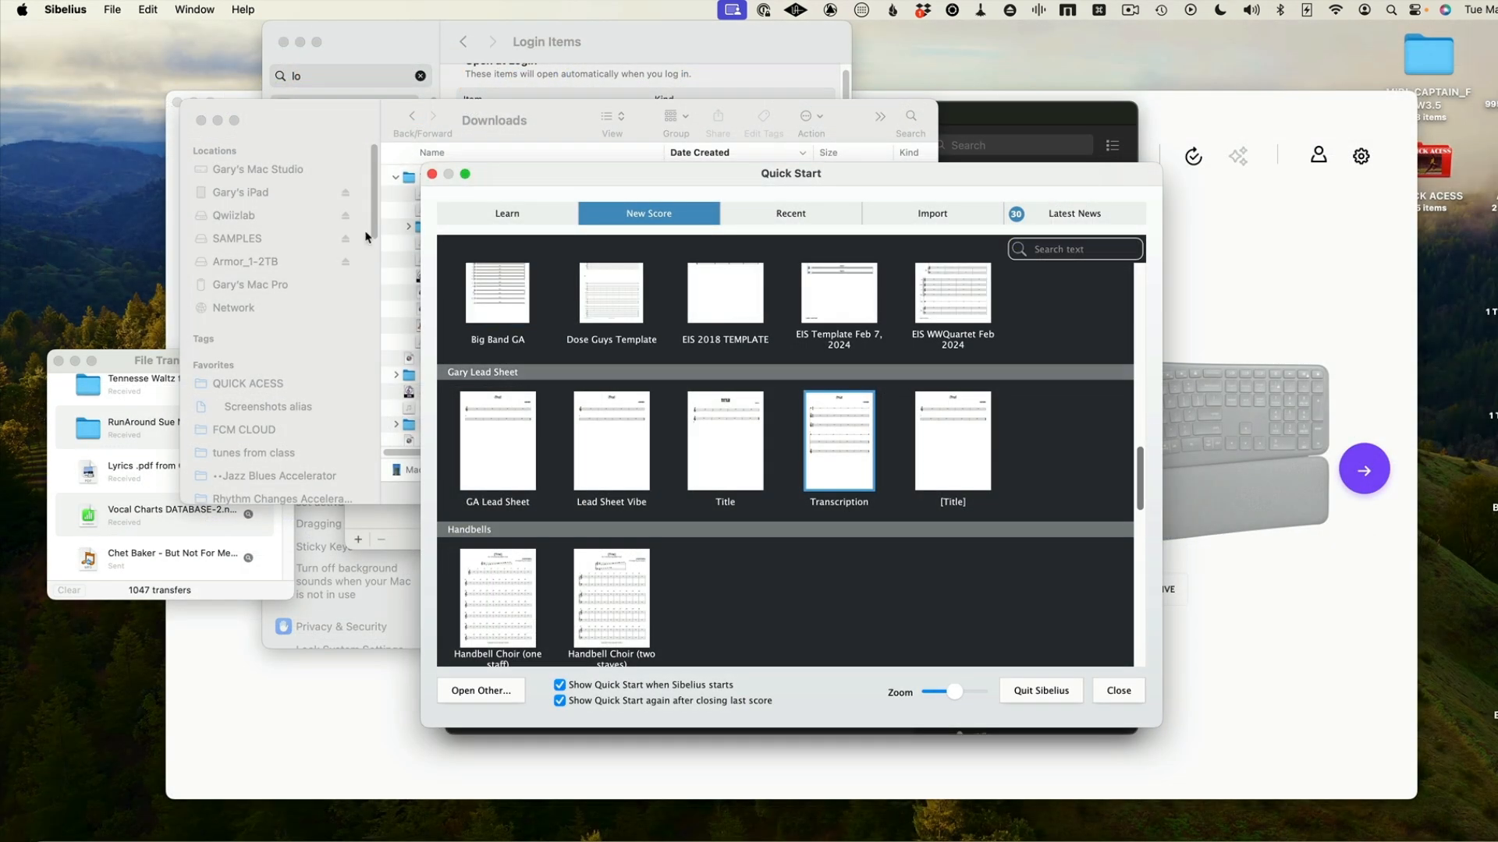
Open Click for Transcription.mid from the transcription project folder, importing it with the General MIDI sound set and Podium house style
left_click(112, 9)
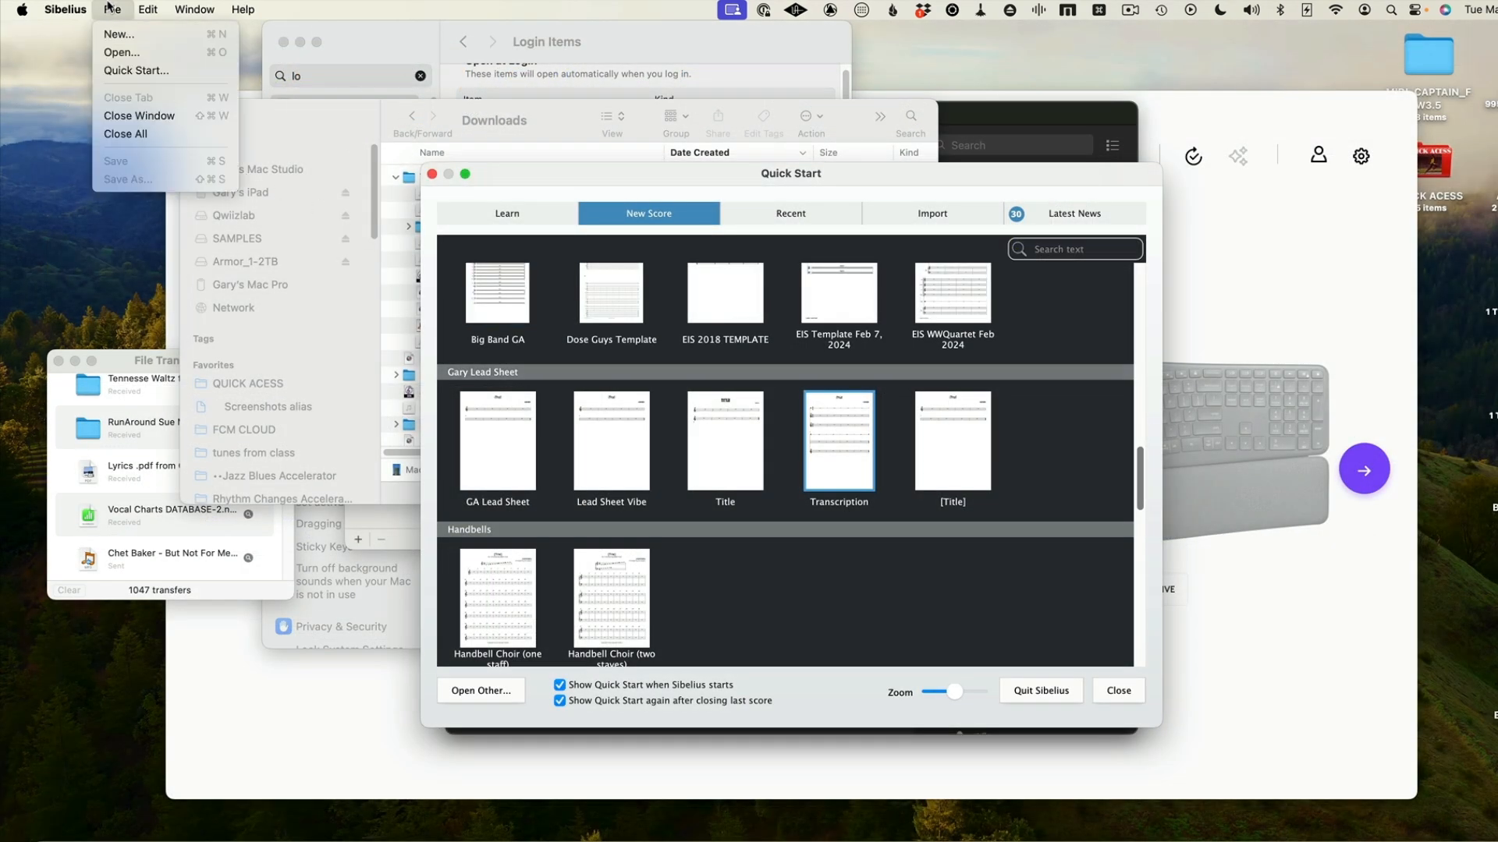
left_click(119, 53)
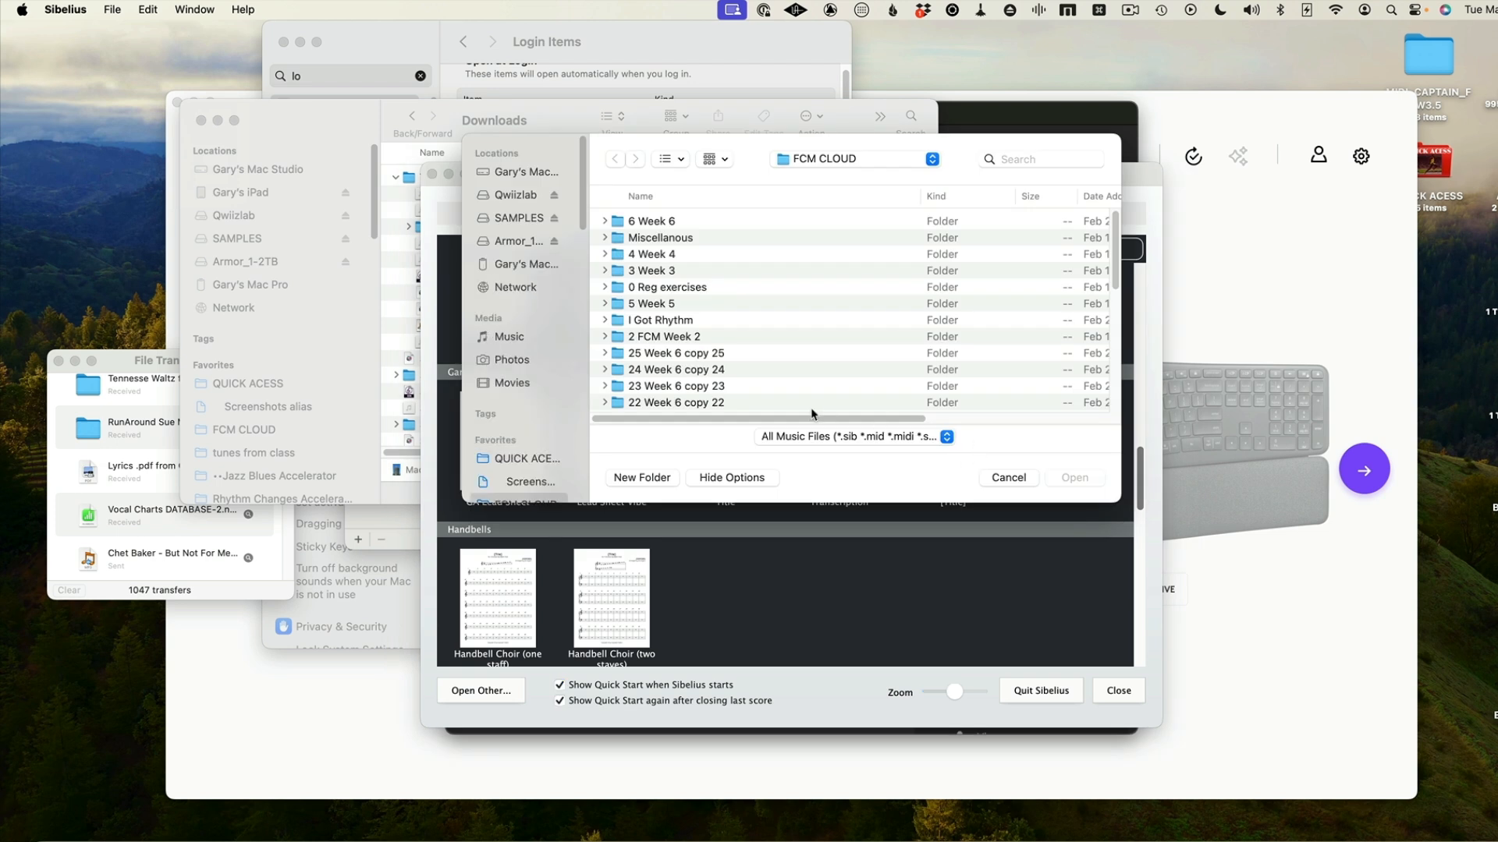
left_click(931, 160)
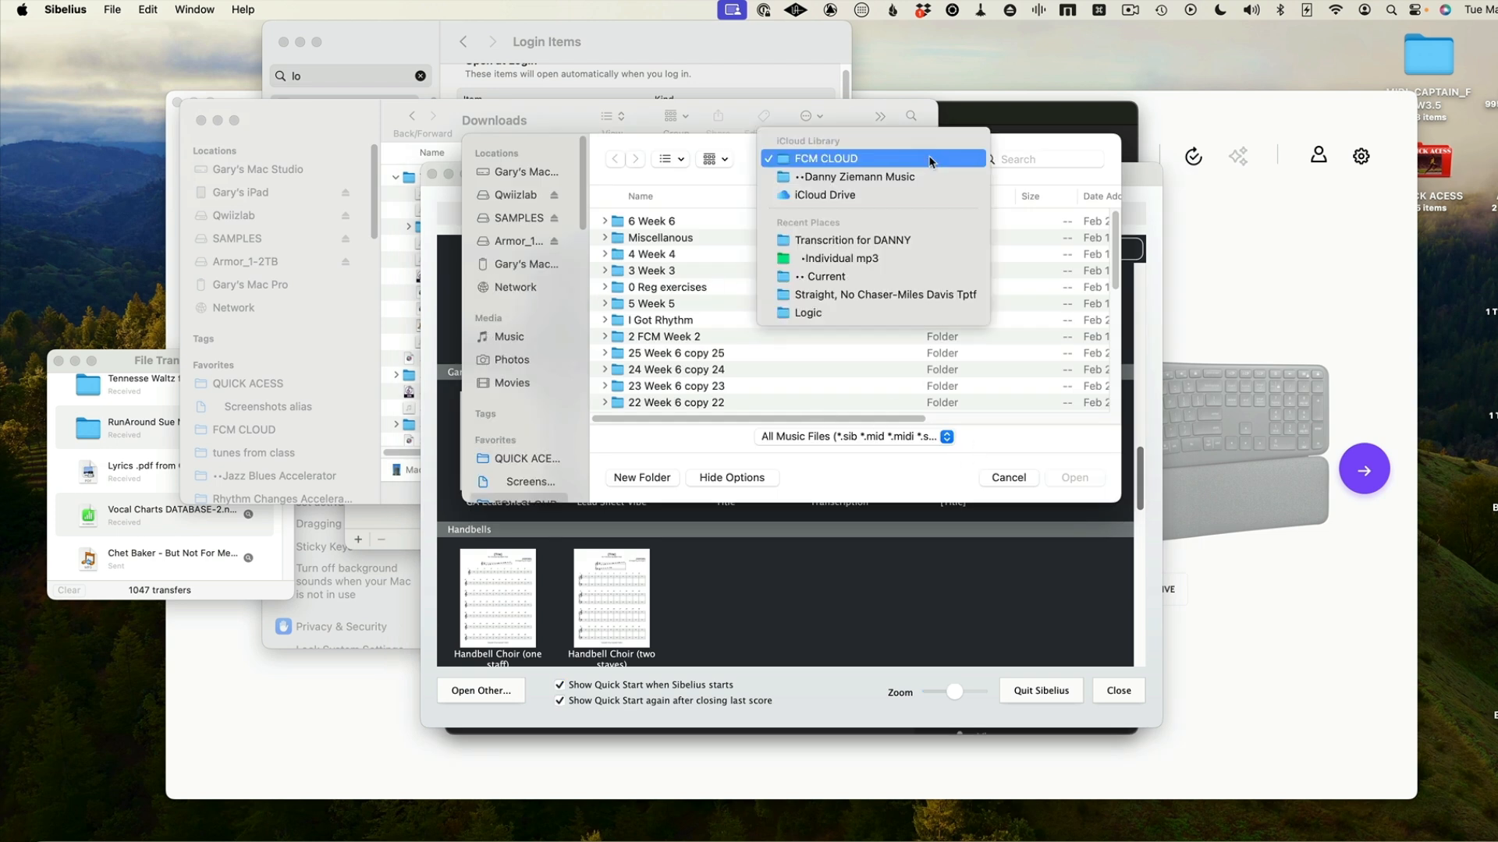
left_click(917, 175)
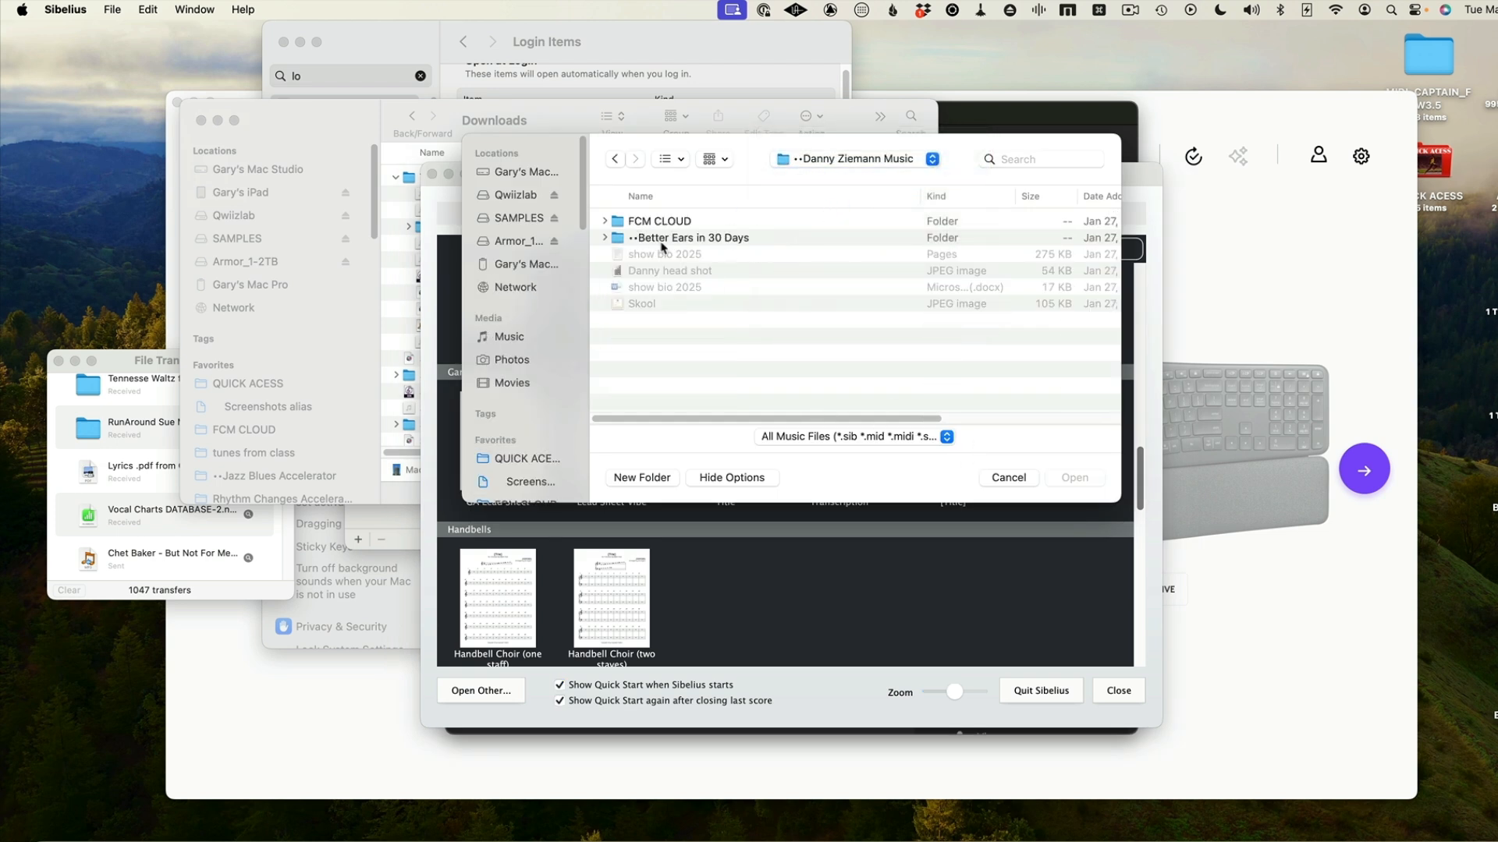
key("alt+super+l")
double_click(698, 222)
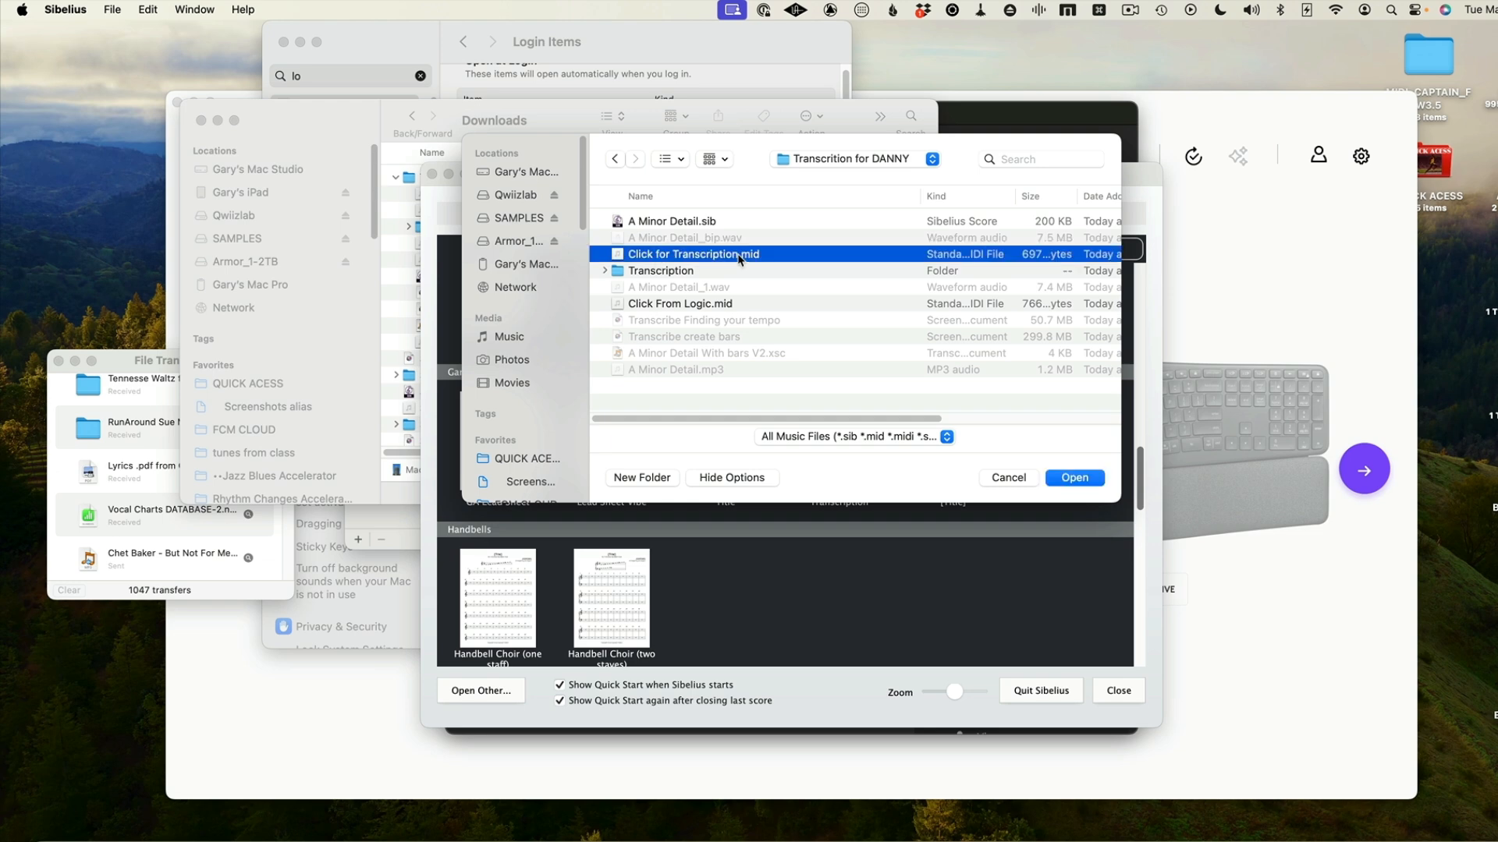
double_click(740, 260)
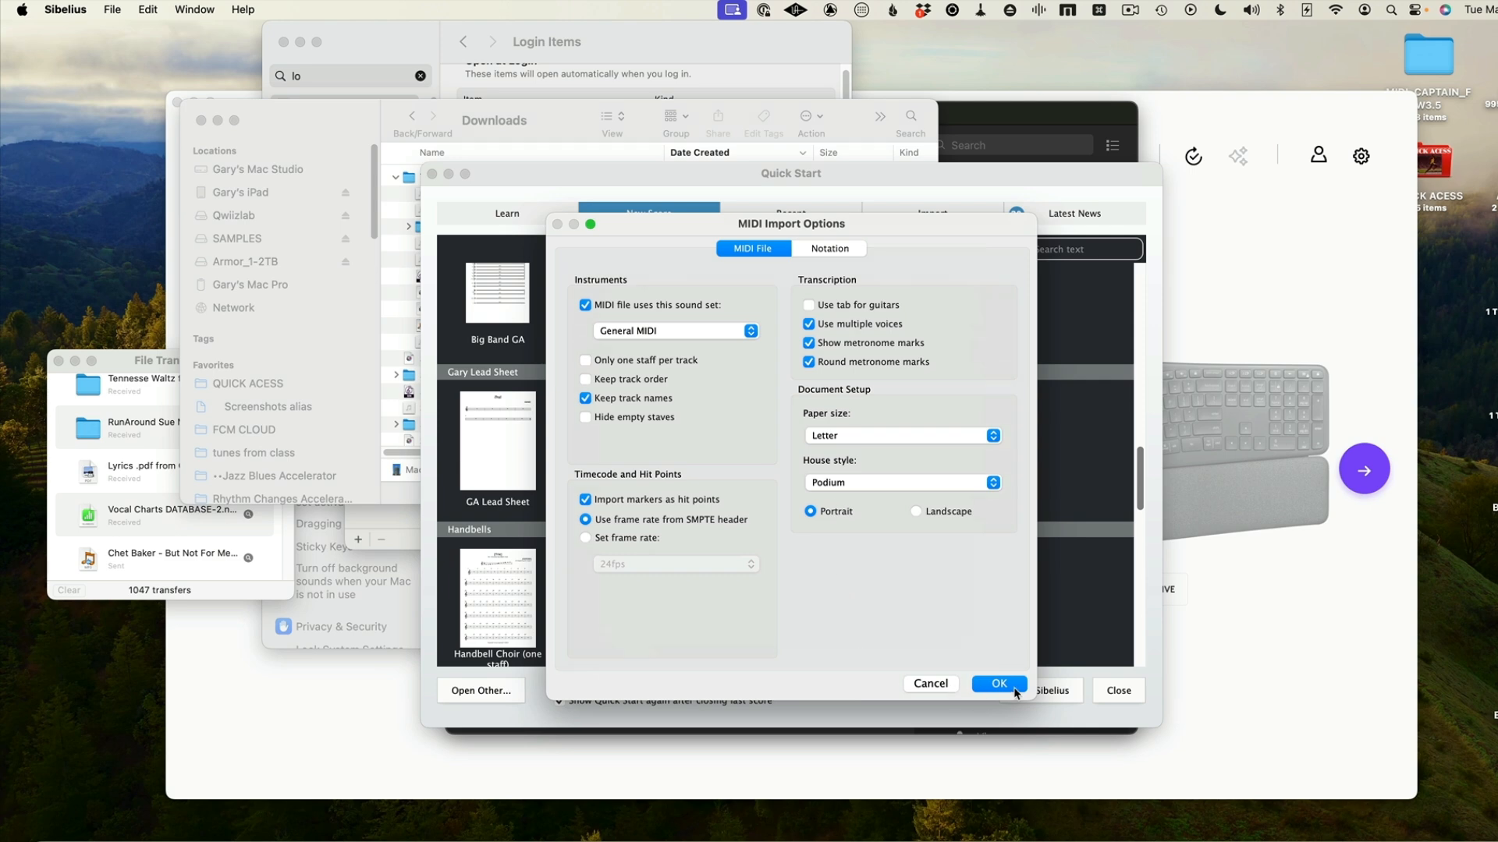
left_click(1000, 689)
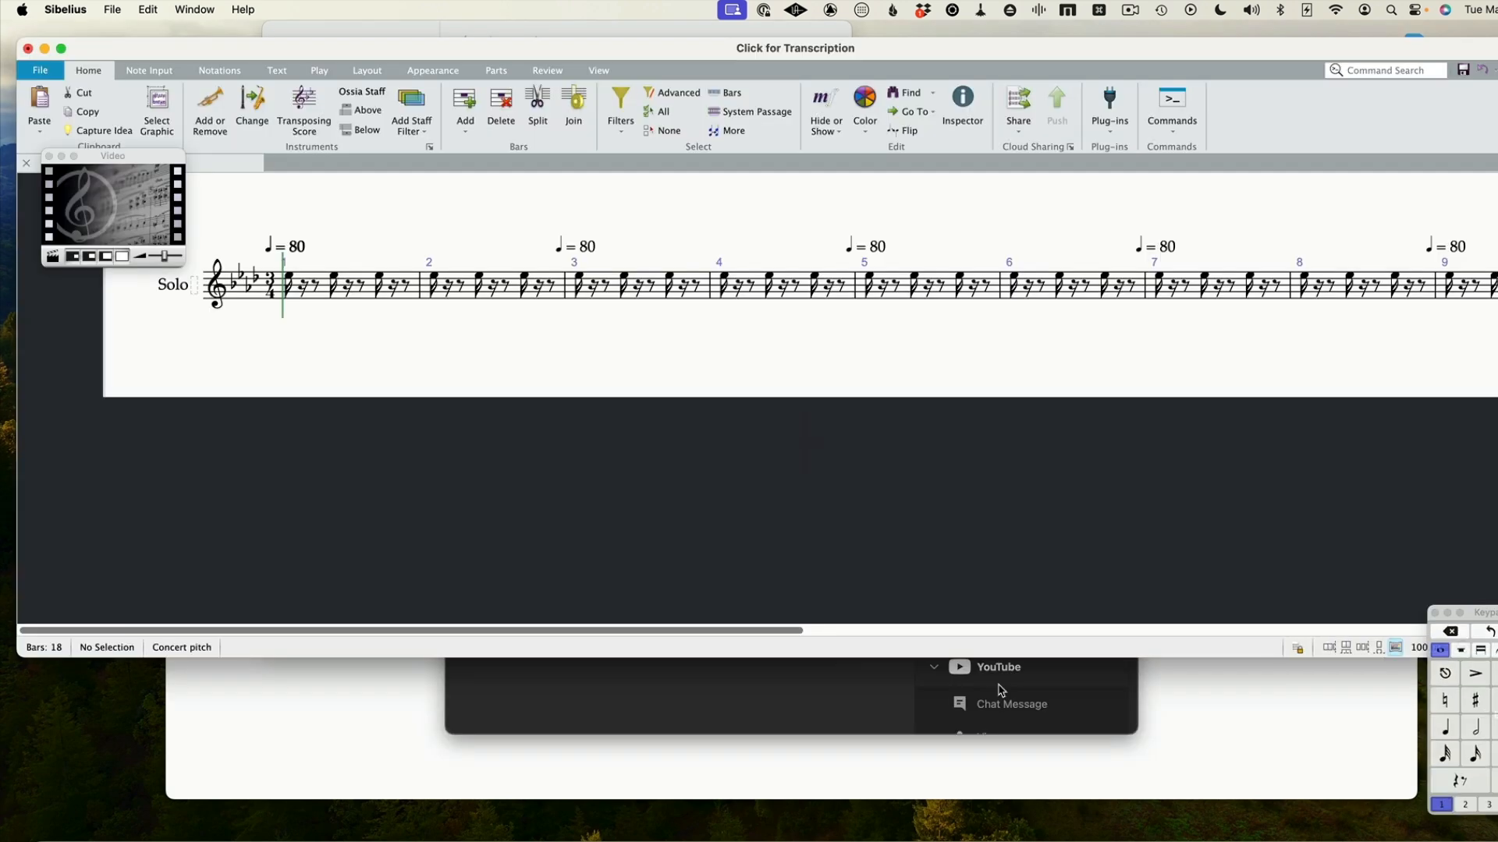
Close the Video window and add a Claves [1 line] instrument to the score
left_click(313, 287)
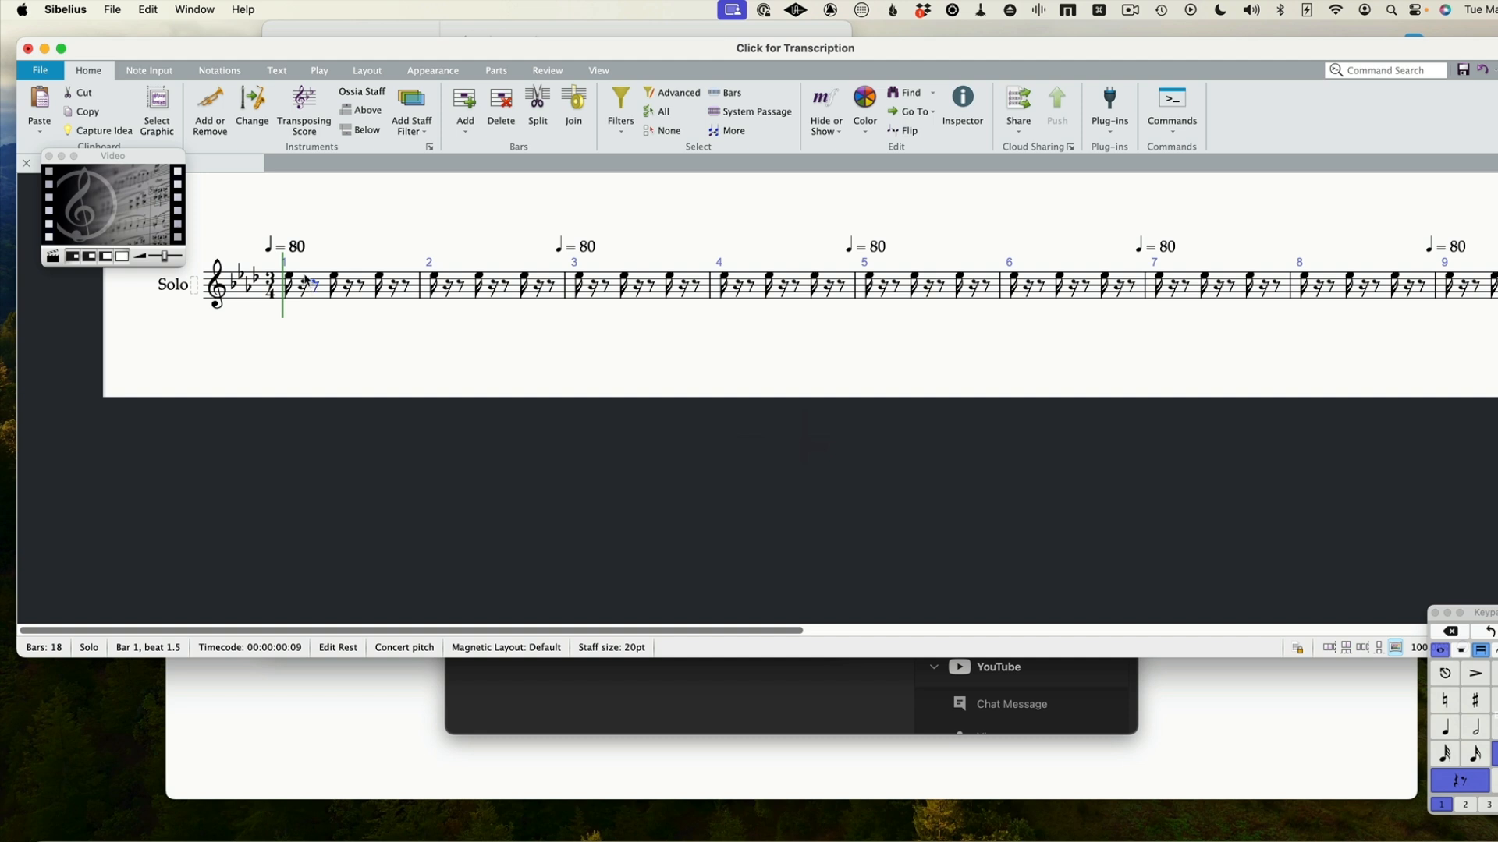
left_click(48, 156)
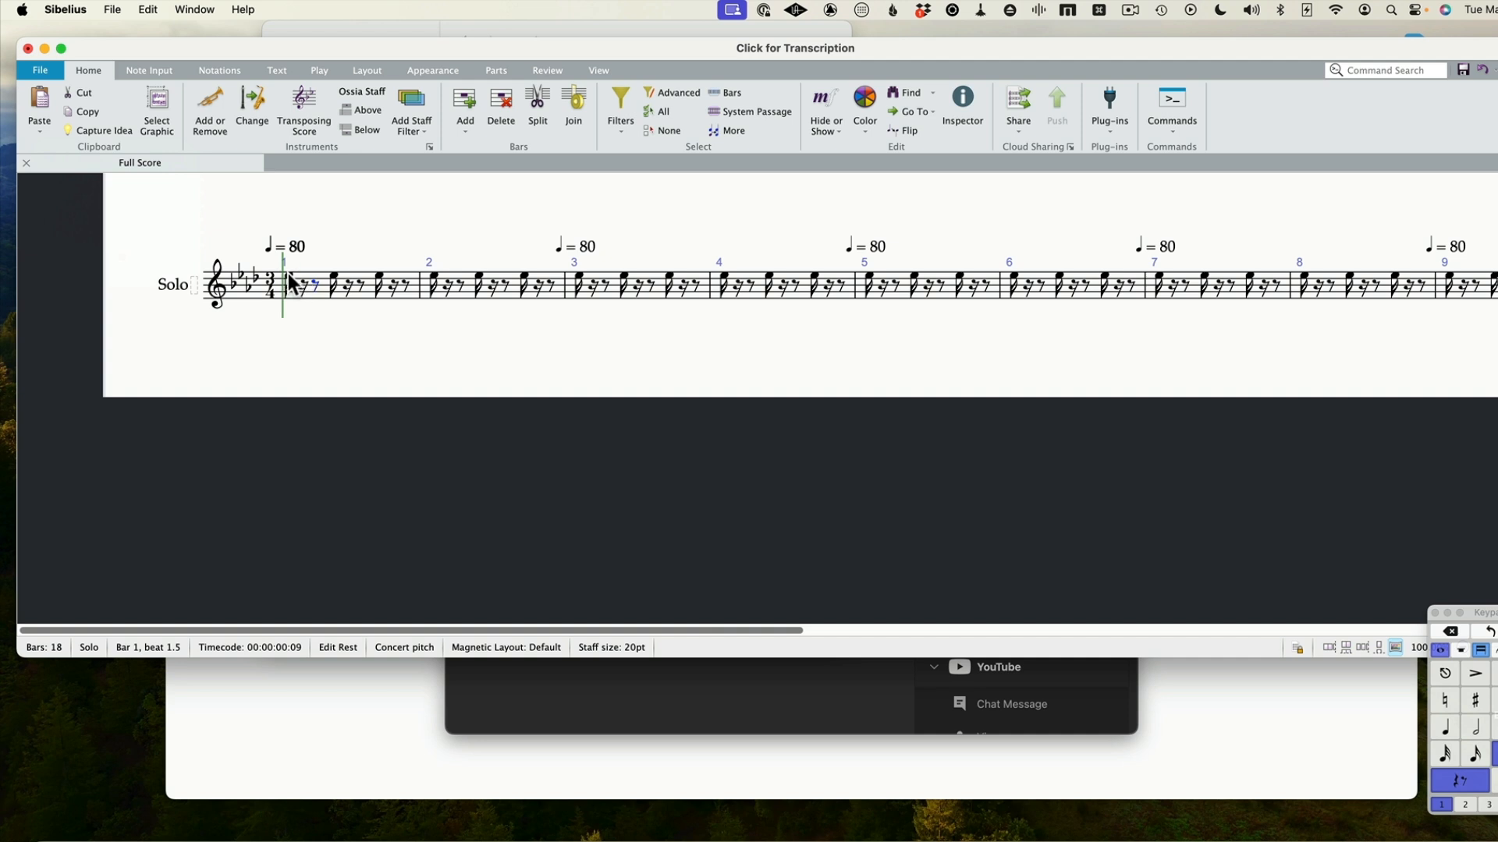
left_click(288, 273)
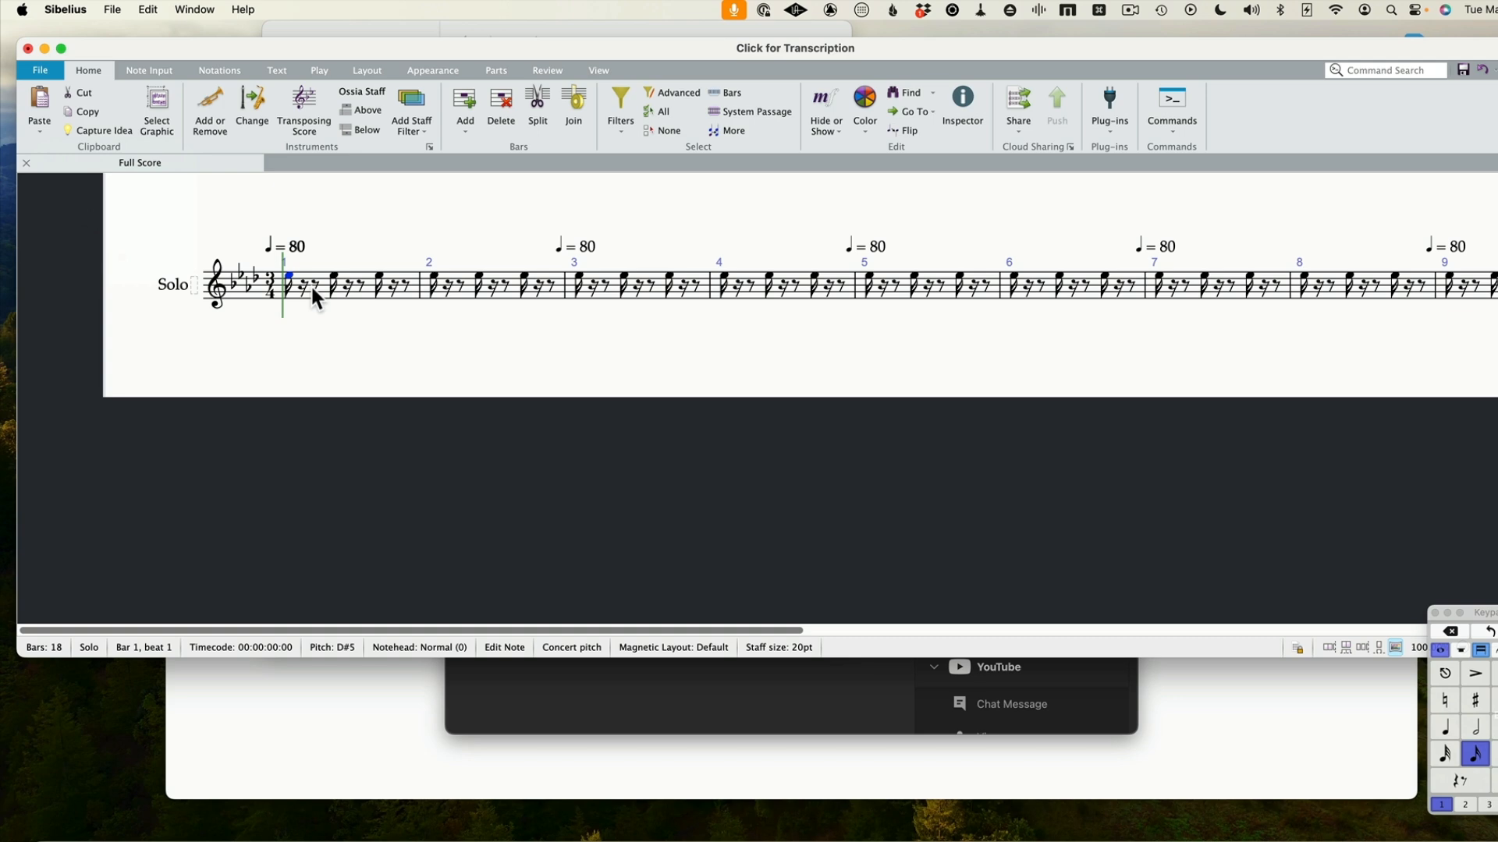
key("i")
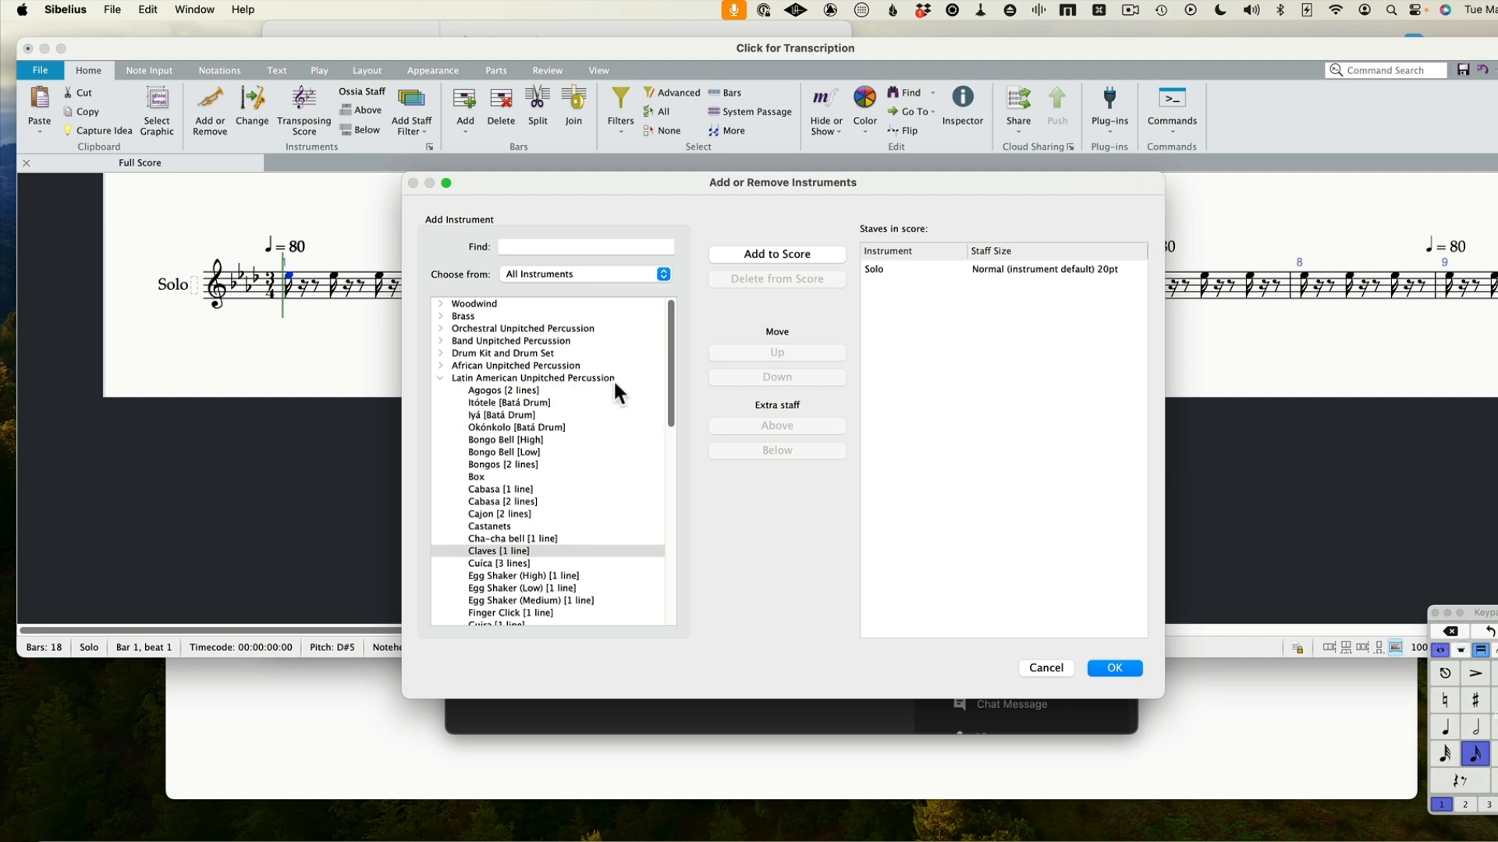
double_click(489, 554)
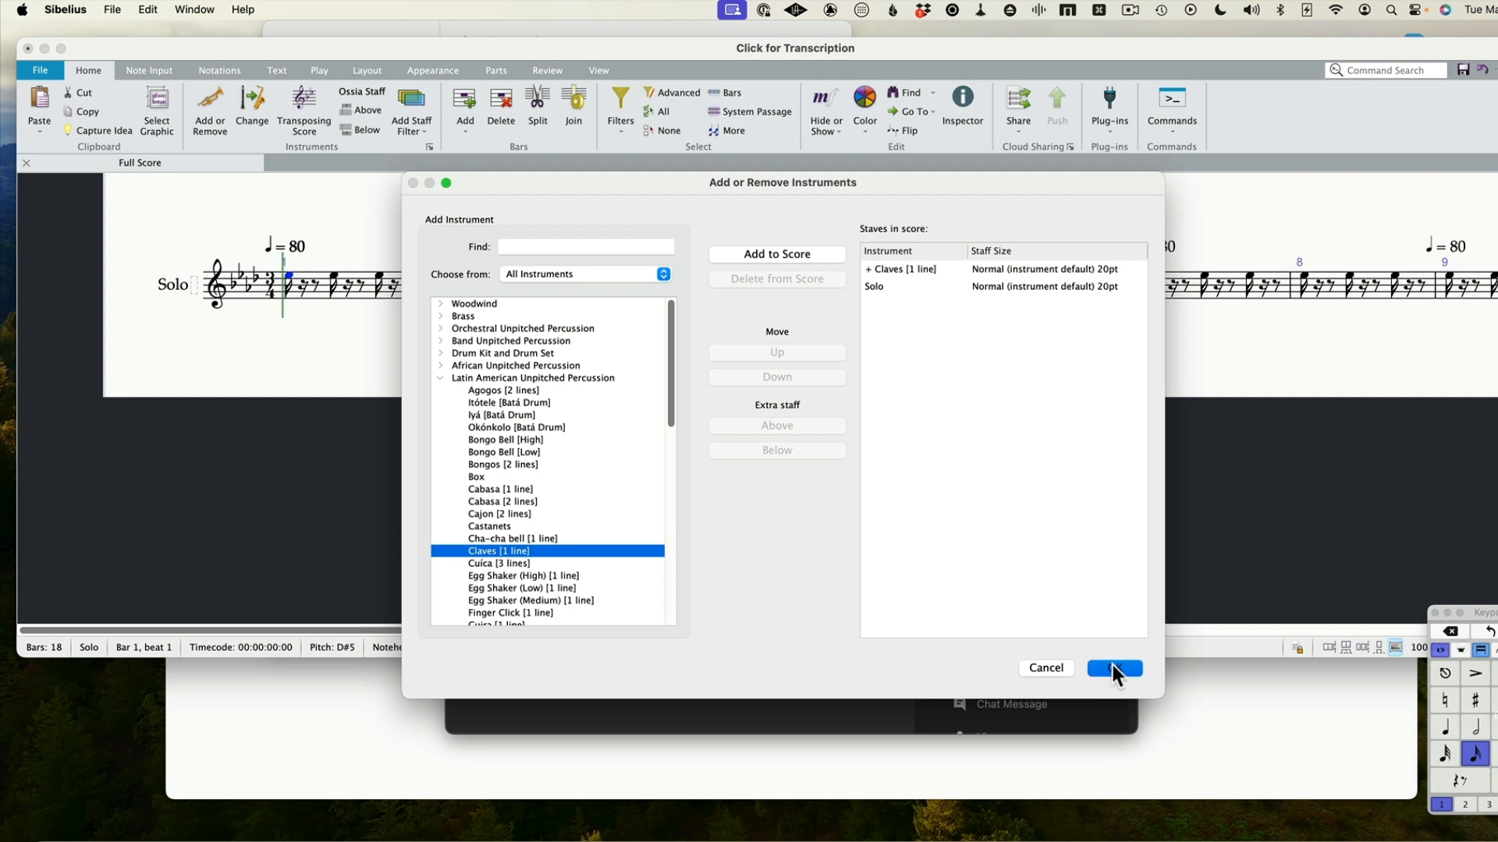
left_click(1114, 667)
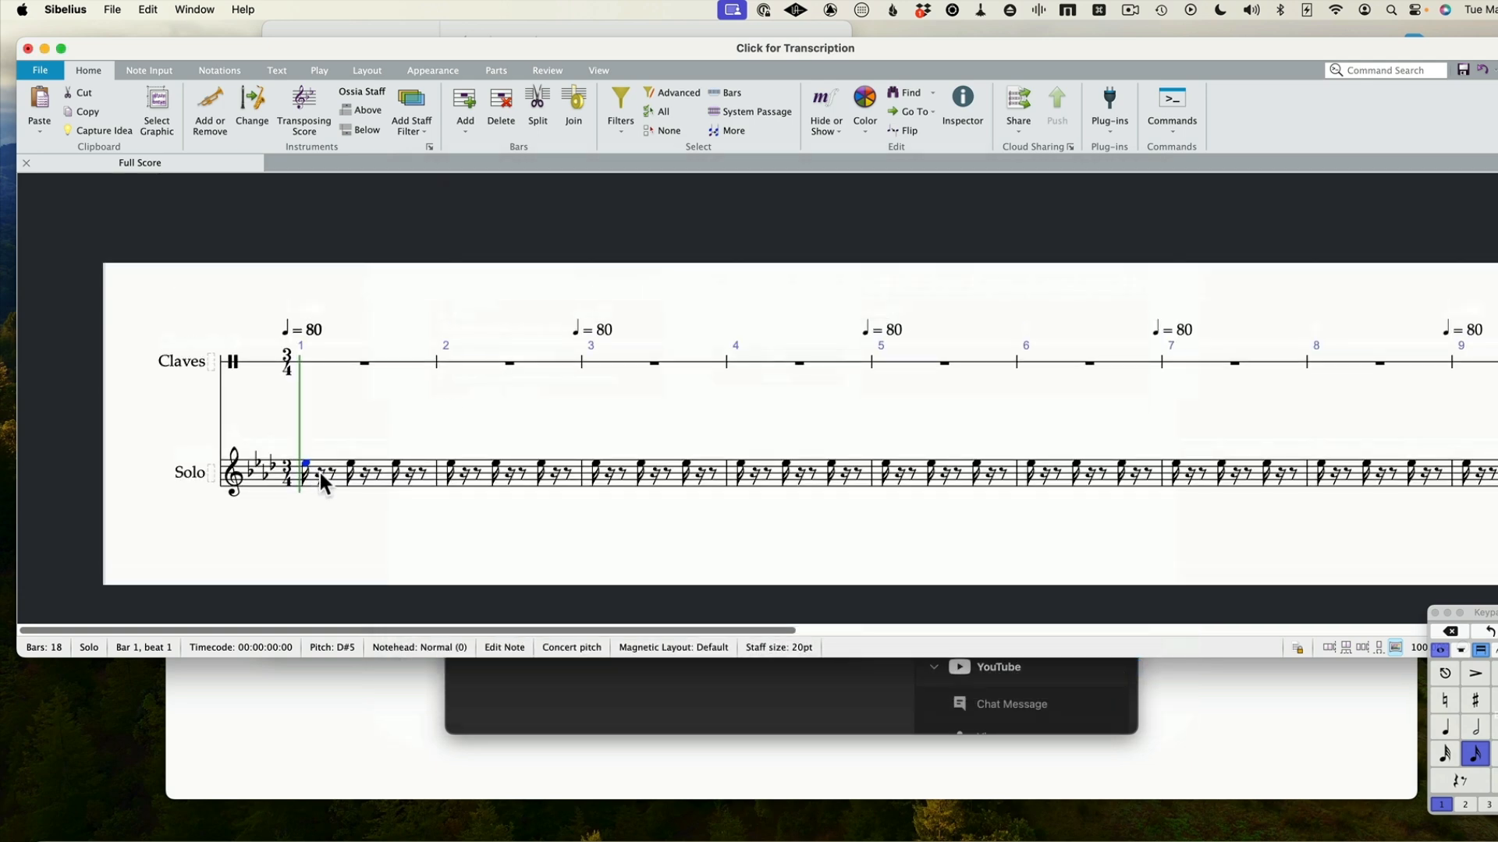
Copy the whole Solo staff passage into the Claves staff starting at bar 1
triple_click(312, 461)
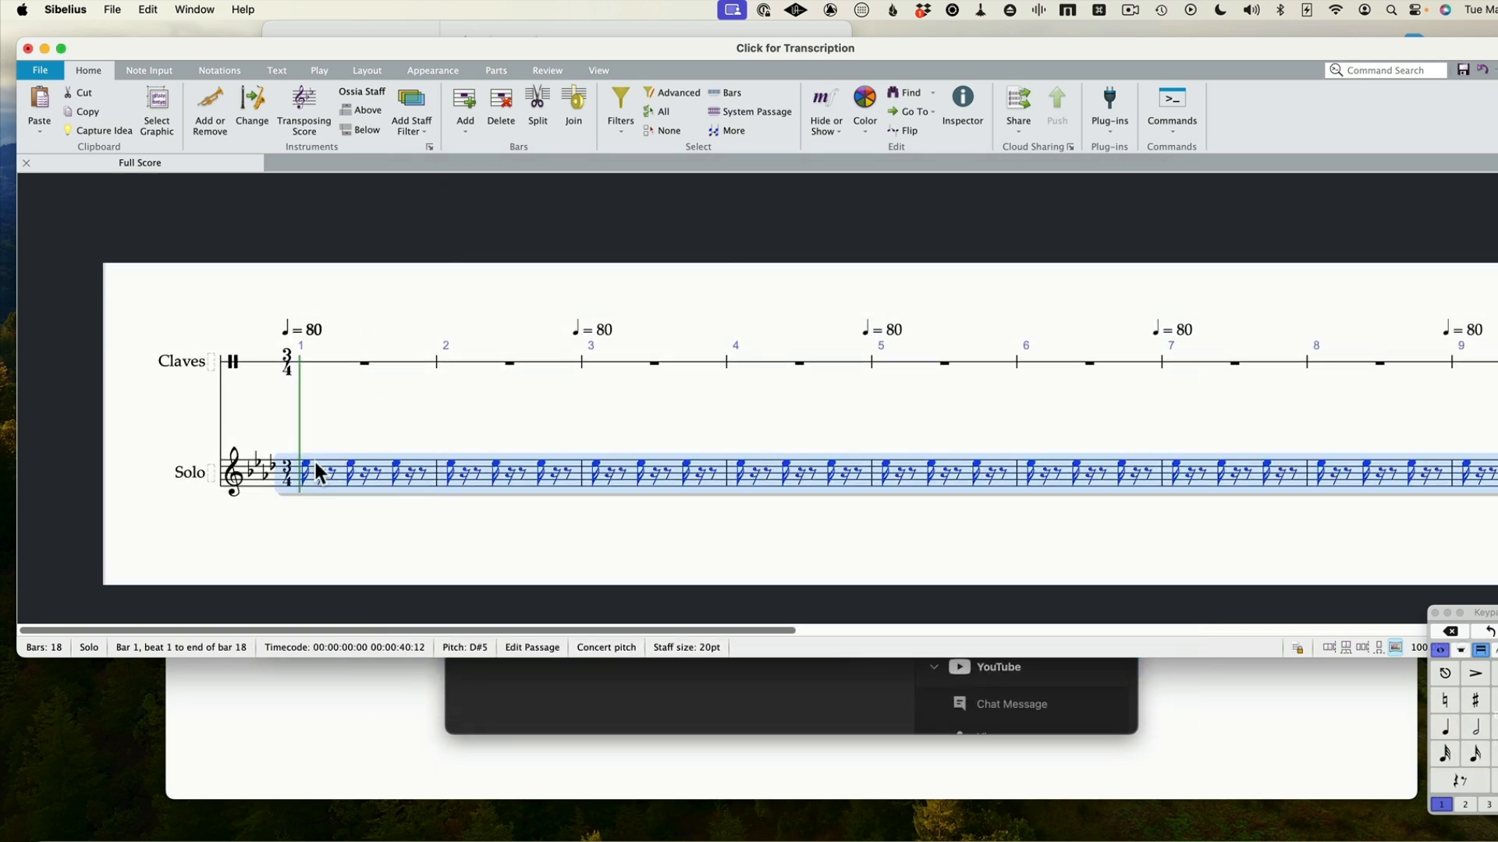
key("super+c")
left_click(344, 372)
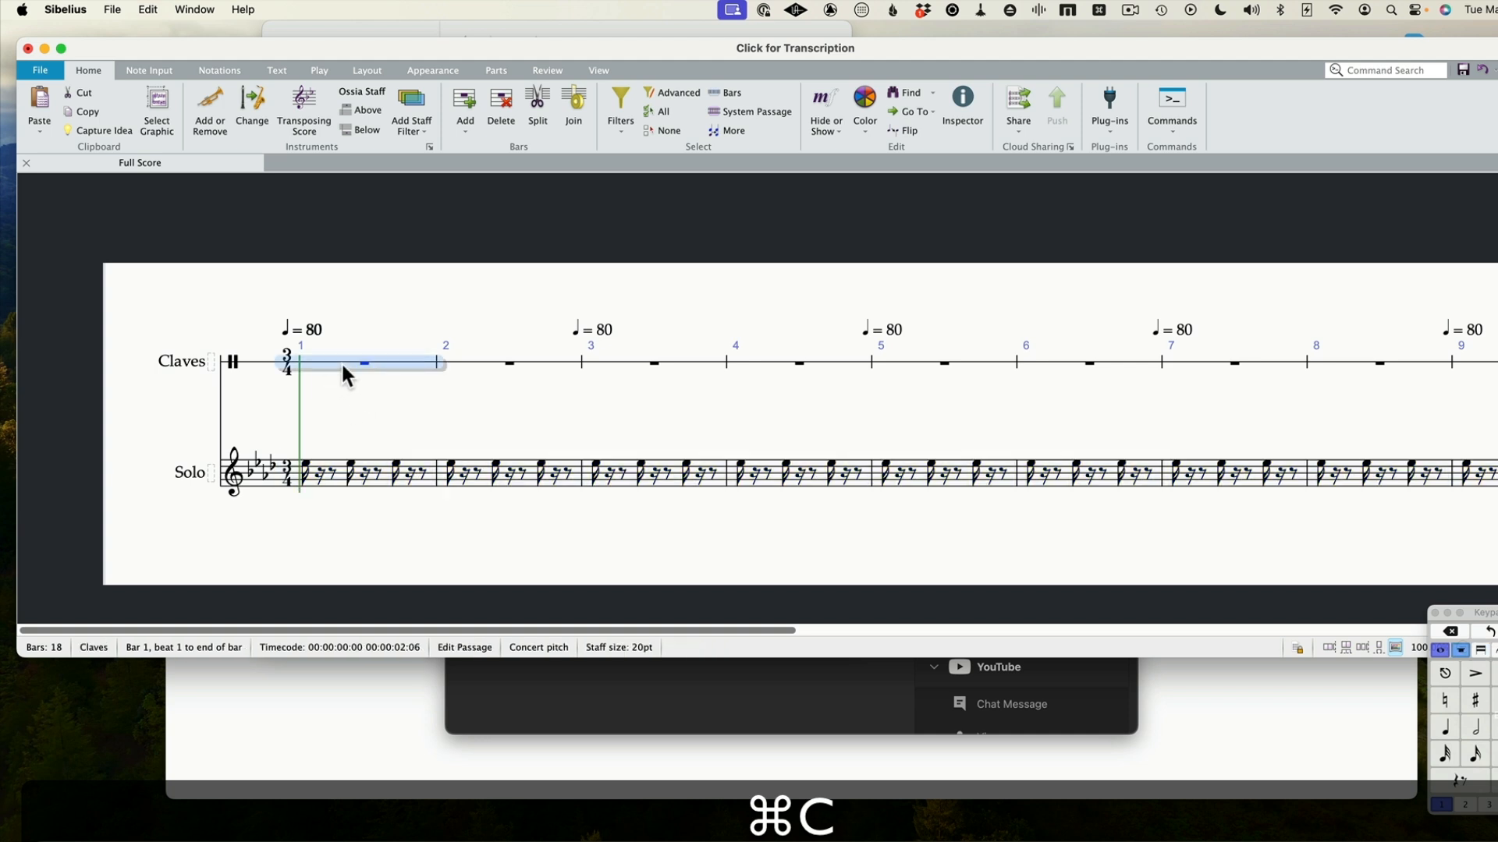
key("super+v")
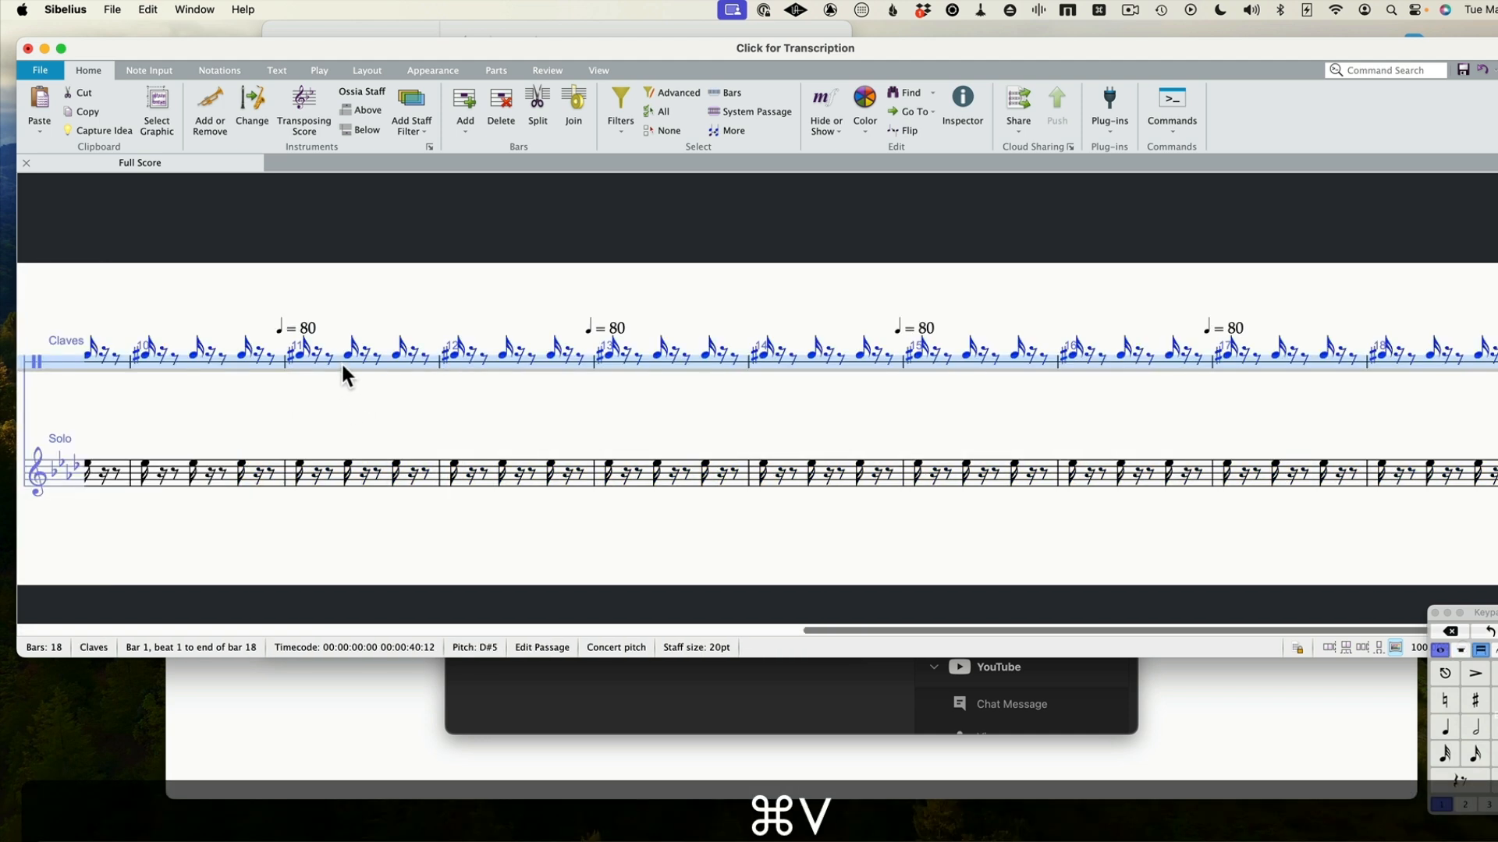
Lower all the pasted Claves notes to B4 so they sit on the single staff line
scroll(340, 362, "left", 10)
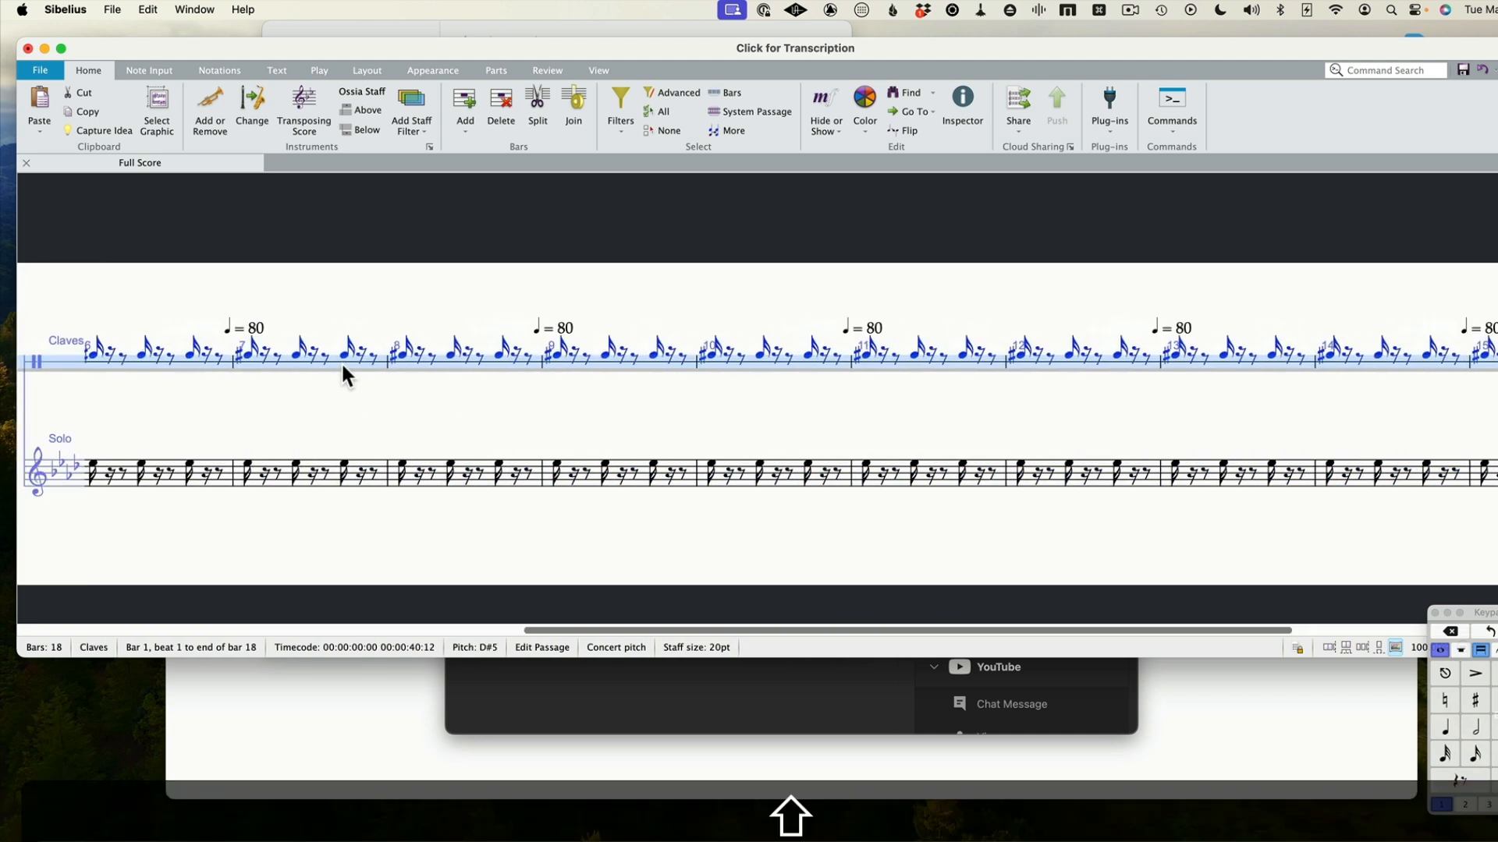
scroll(340, 362, "left", 3)
key("super+Home")
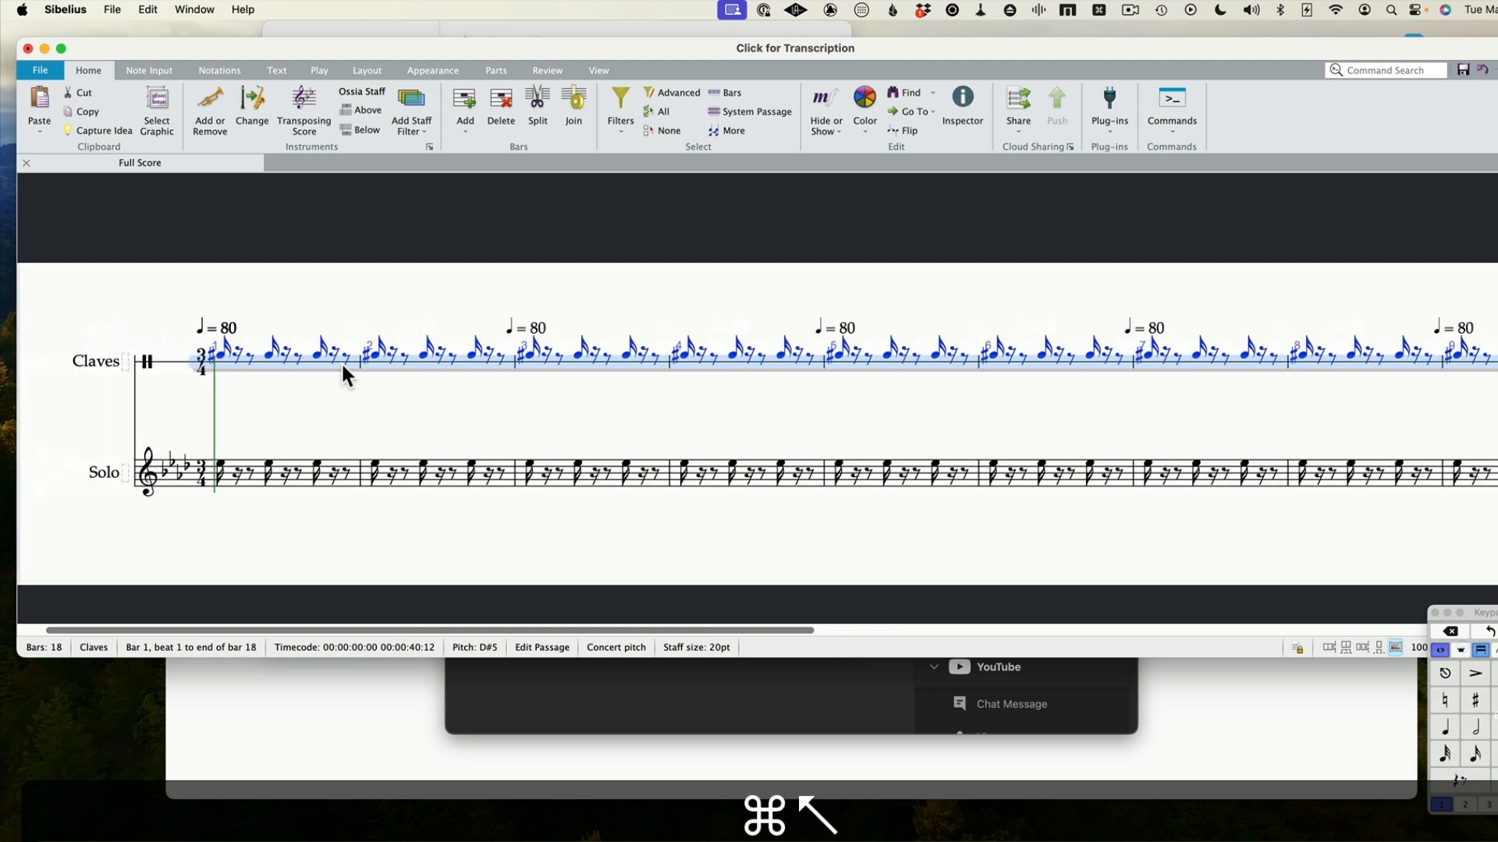
key("ctrl+Down")
key("ctrl+Down")
key("ctrl+Down")
key("ctrl+Down")
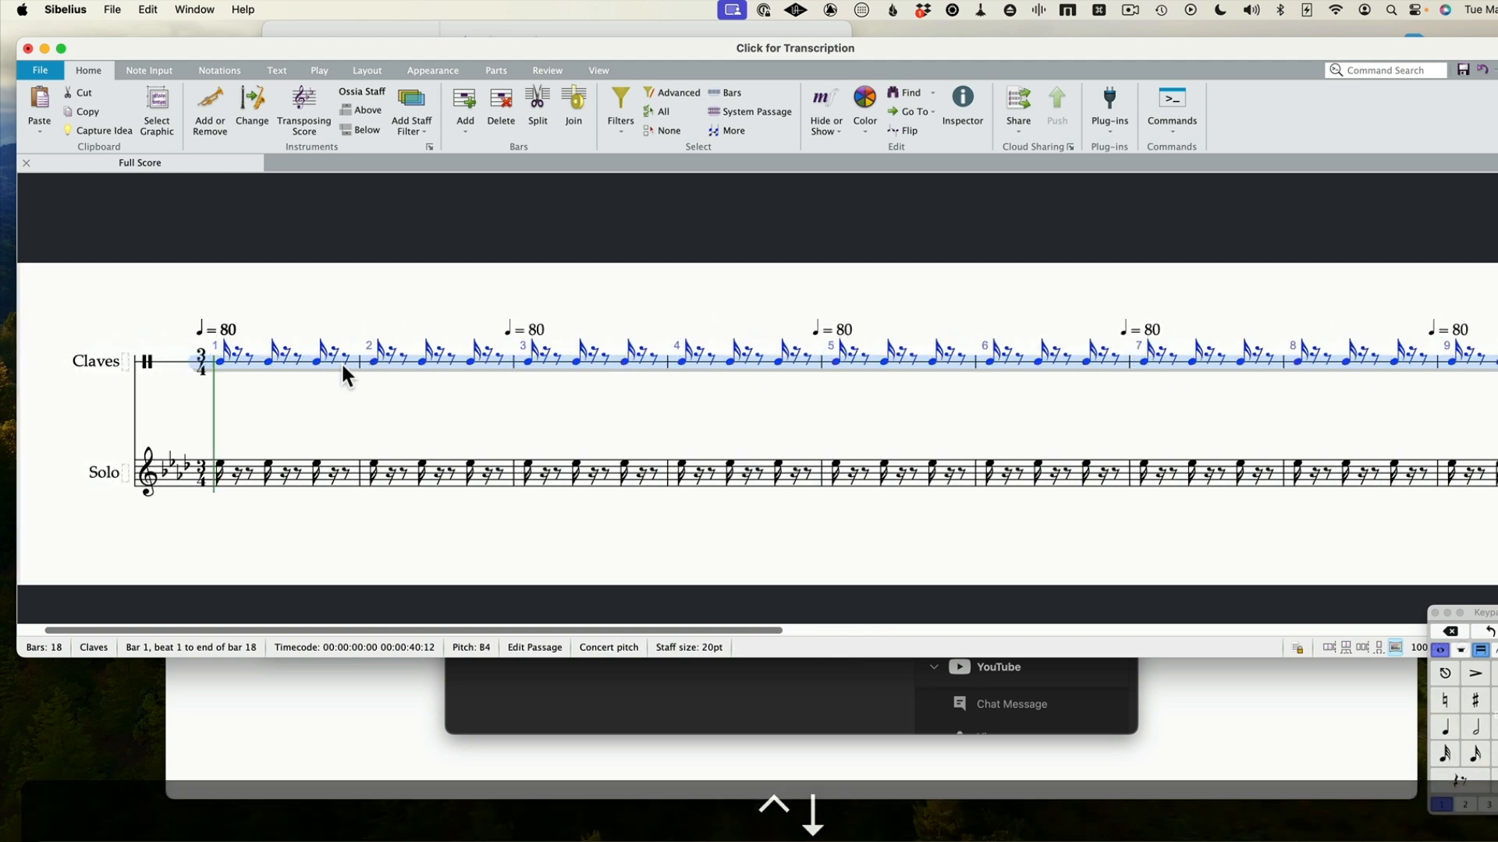
Change every note on the Claves staff to a quarter note throughout the score
left_click(222, 362)
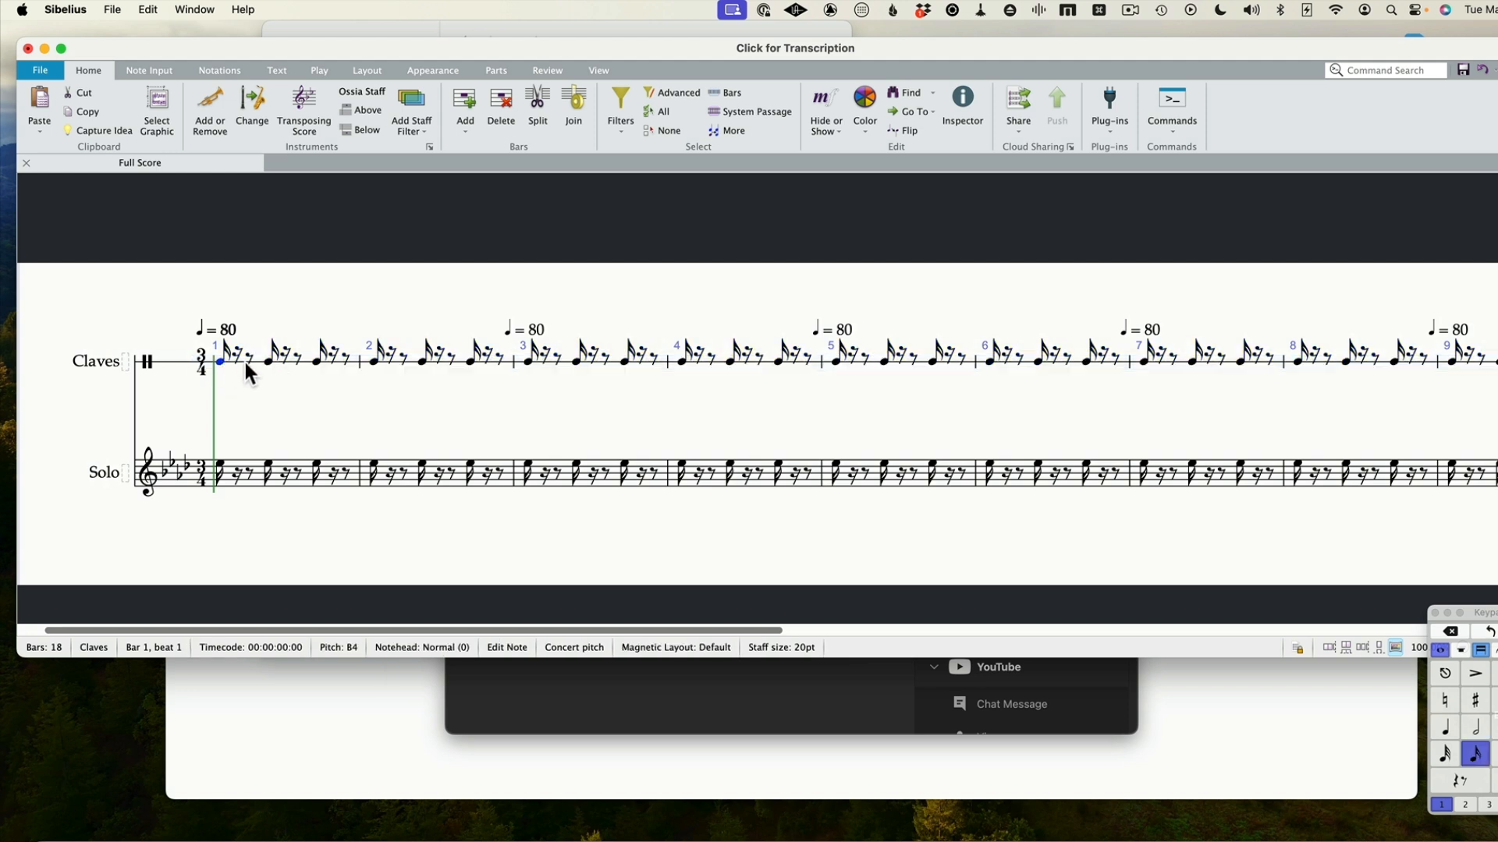
left_click(246, 362)
left_click(233, 367)
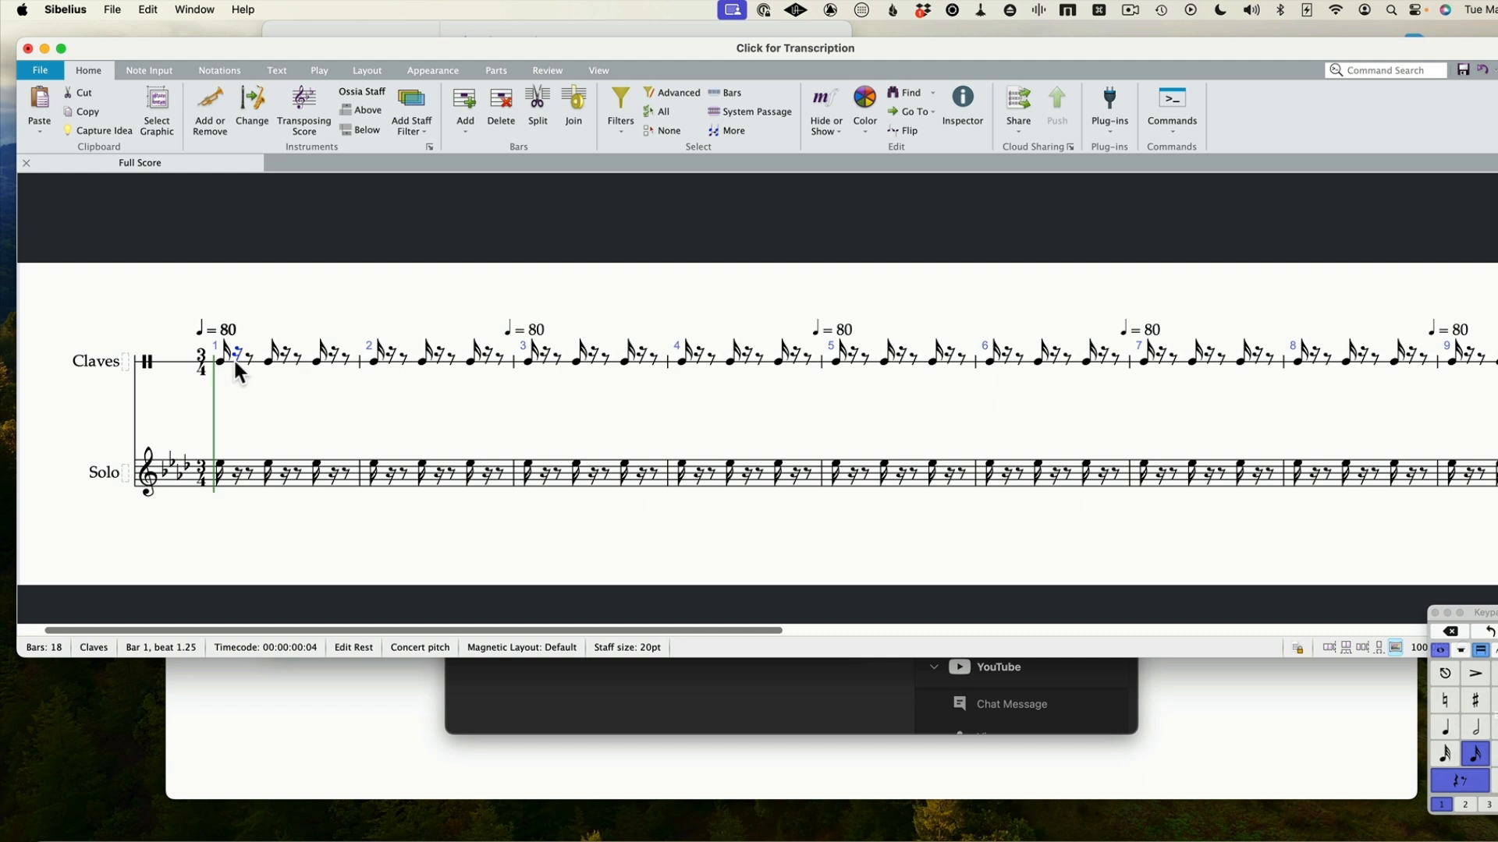
triple_click(226, 362)
left_click(1444, 727)
Delete all the music on the Solo staff and remove the staff from the file
triple_click(228, 474)
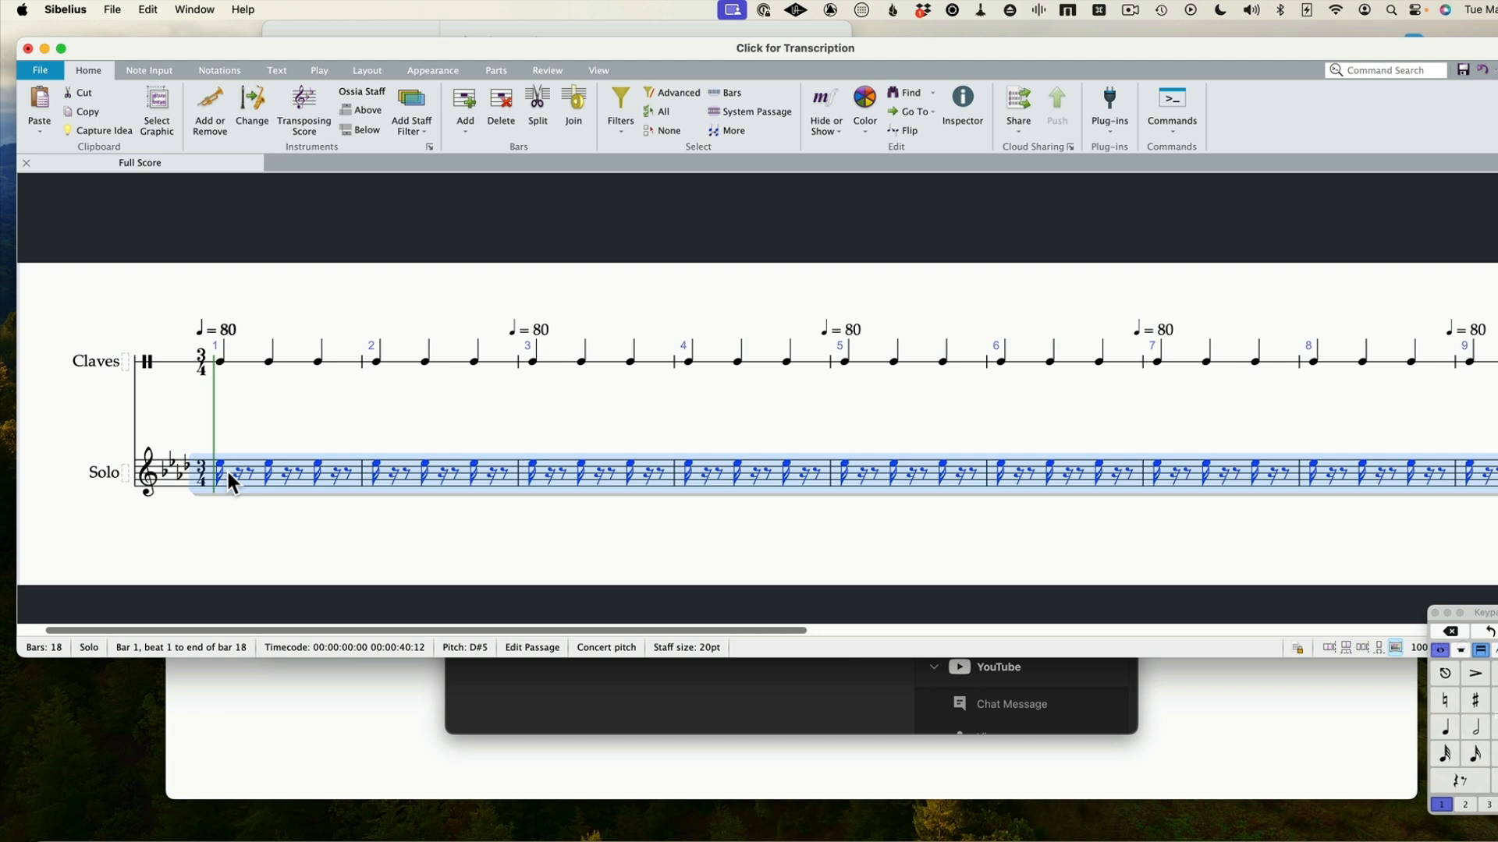
key("BackSpace")
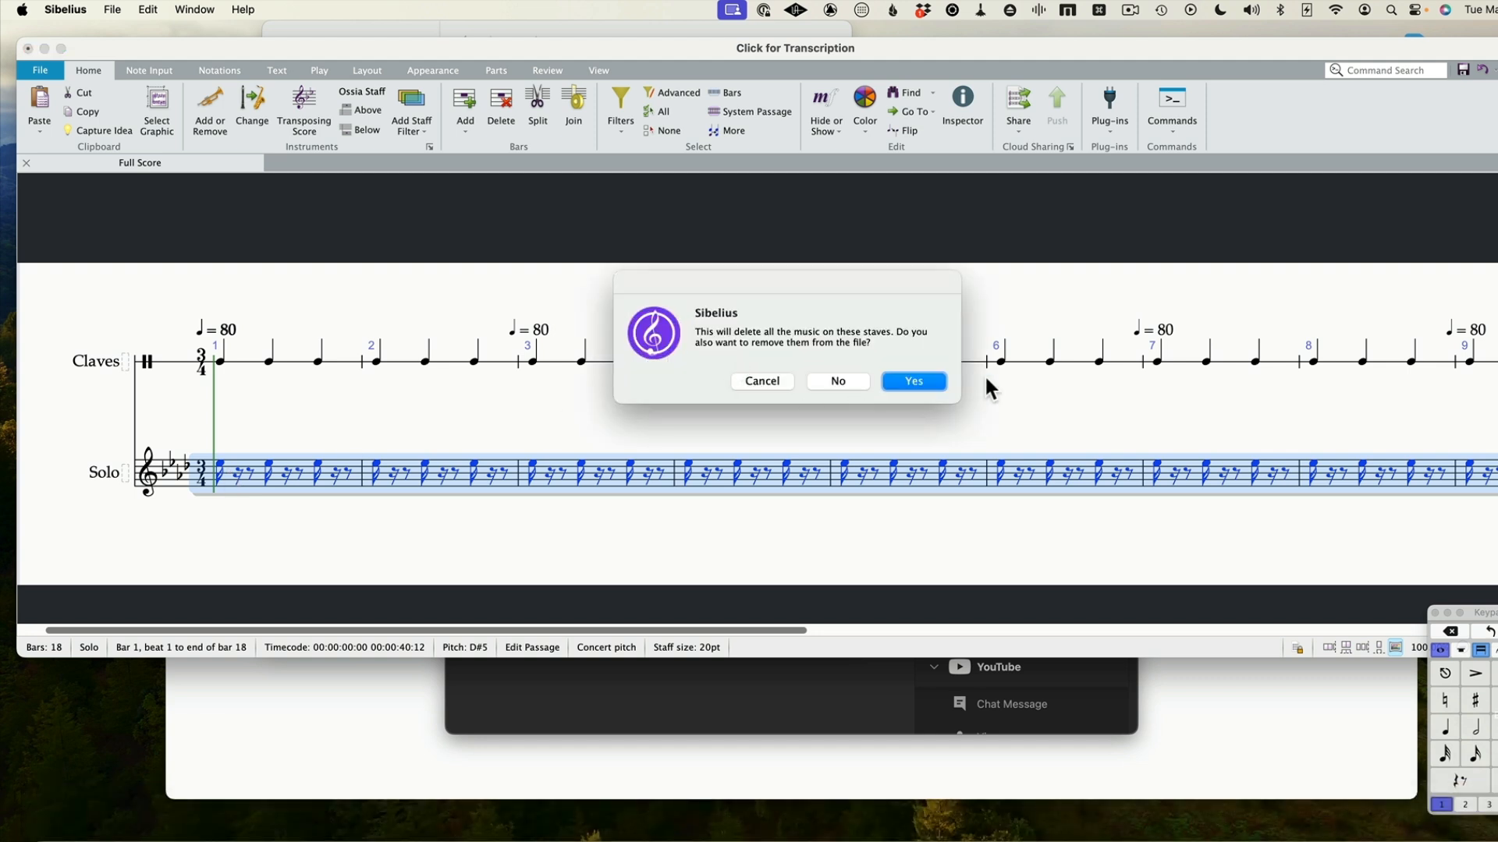
left_click(925, 381)
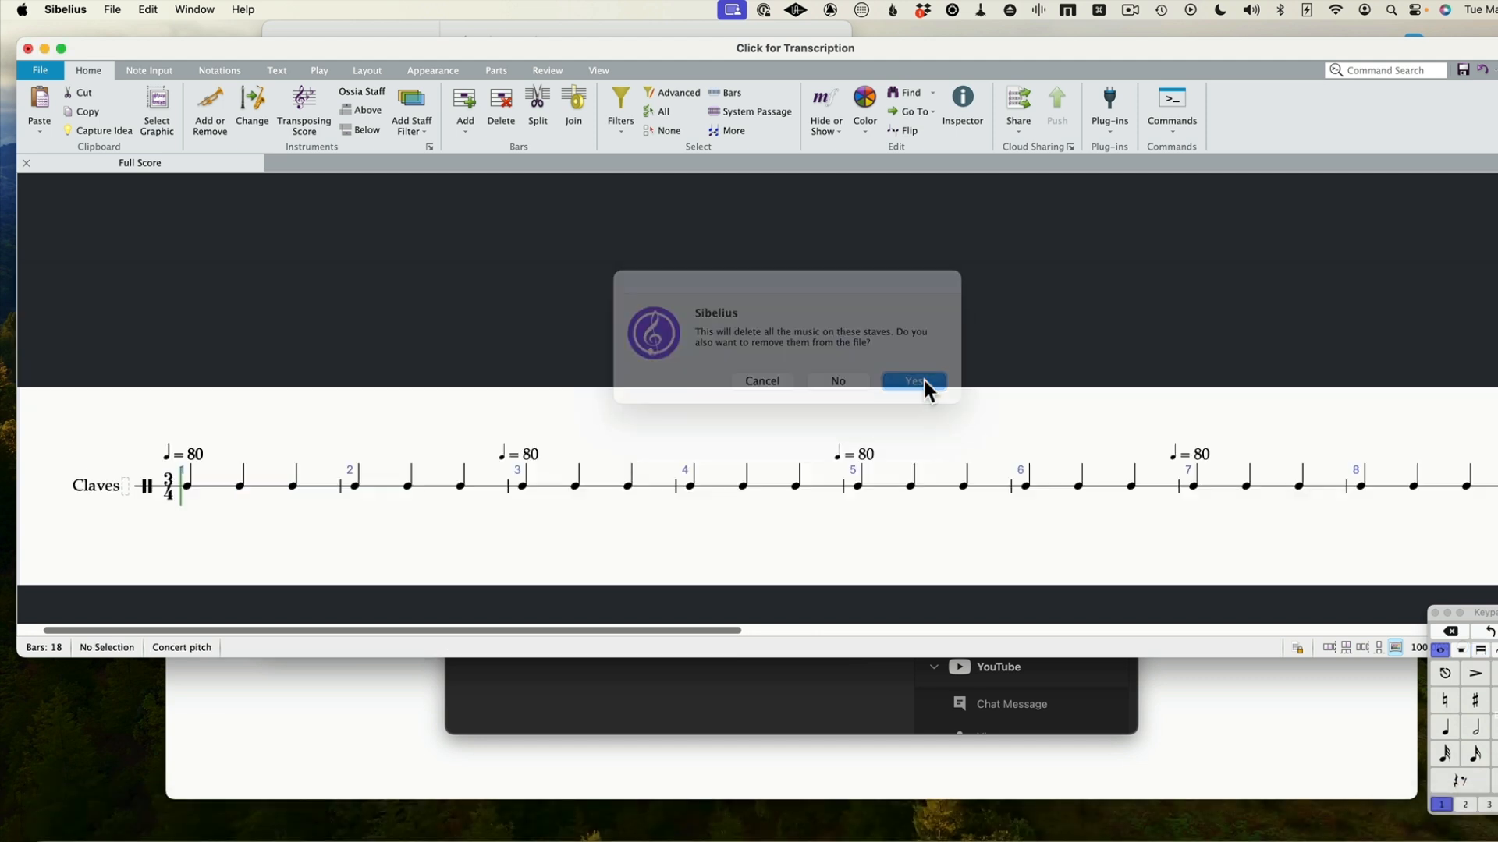
Find the Vibraphone among all instruments and add it to the score below the Claves
left_click(187, 487)
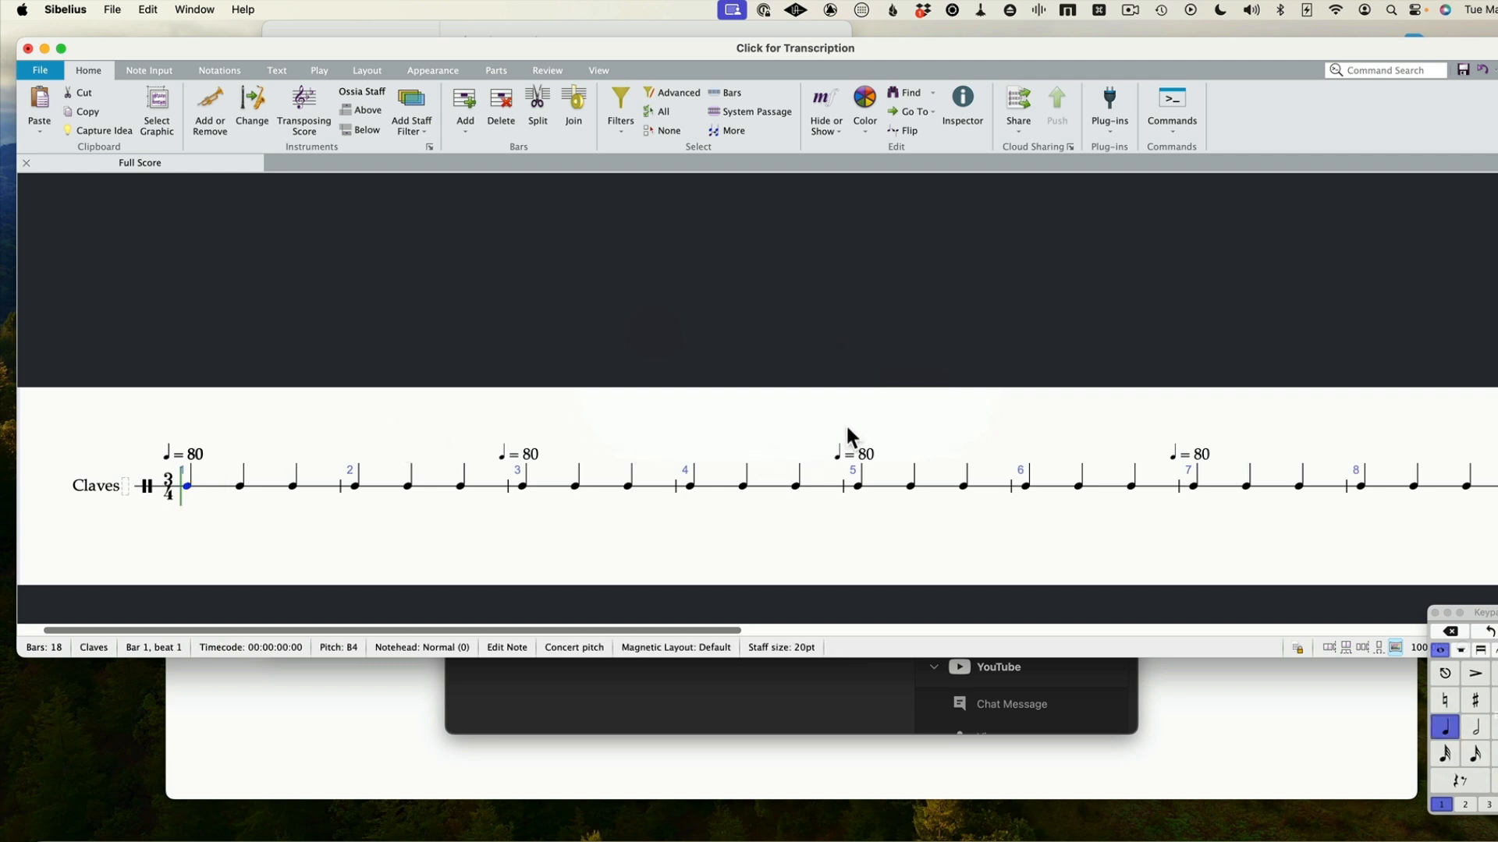
key("i")
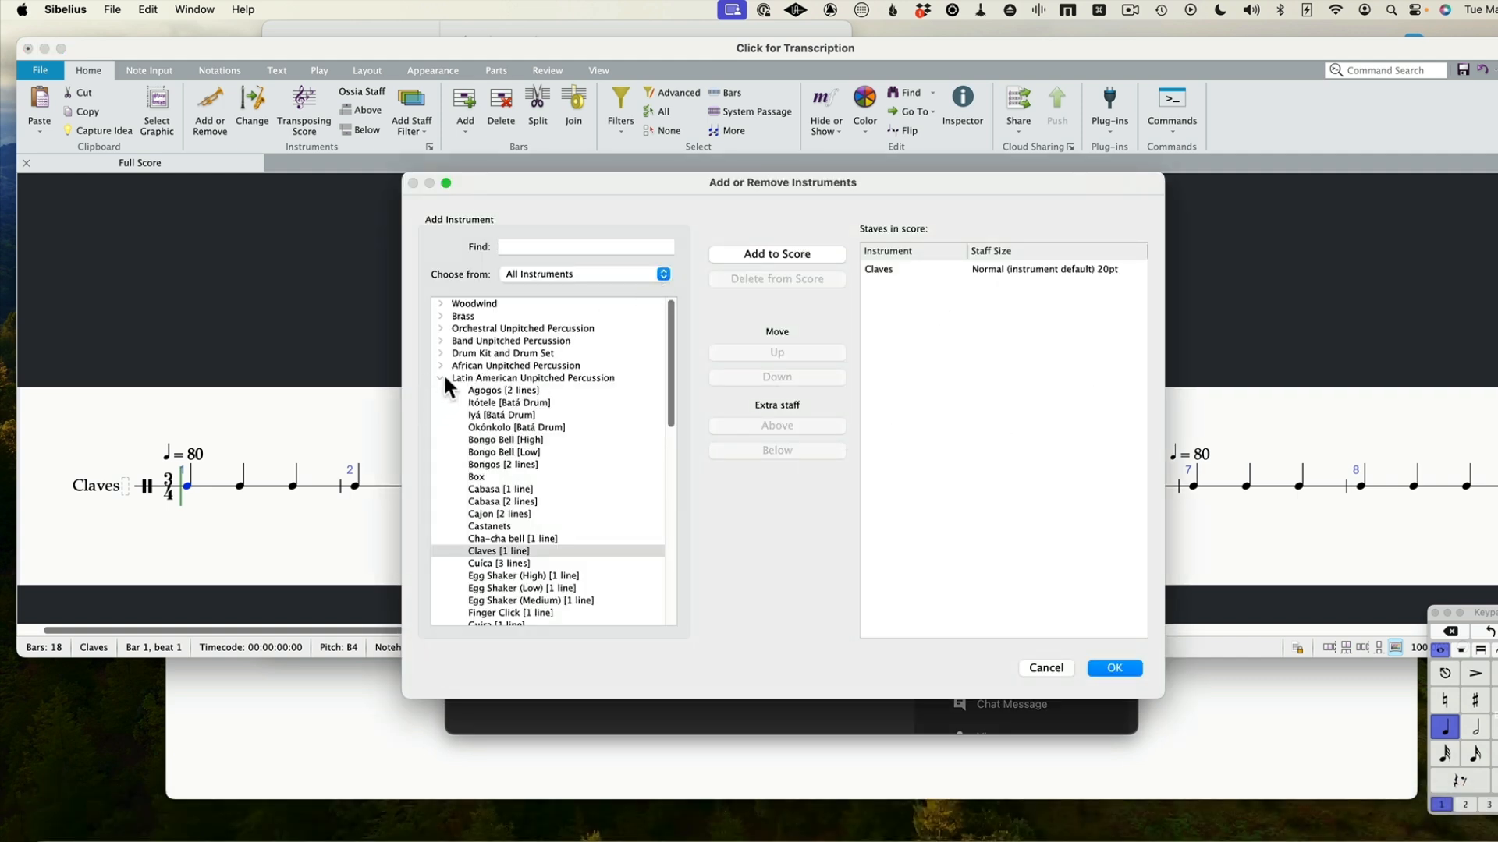
left_click(434, 379)
left_click(440, 379)
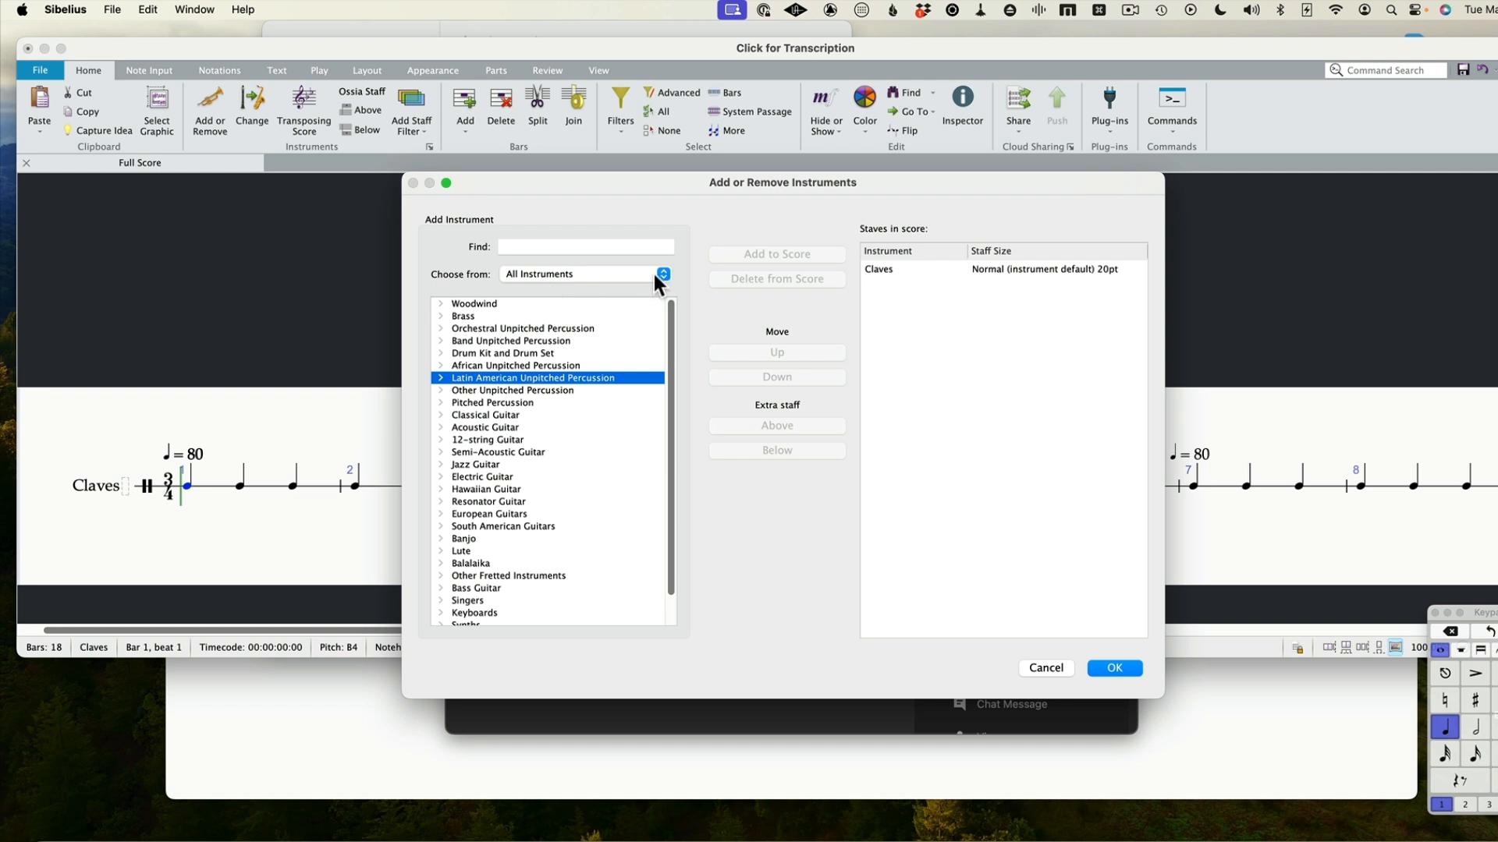
left_click(528, 247)
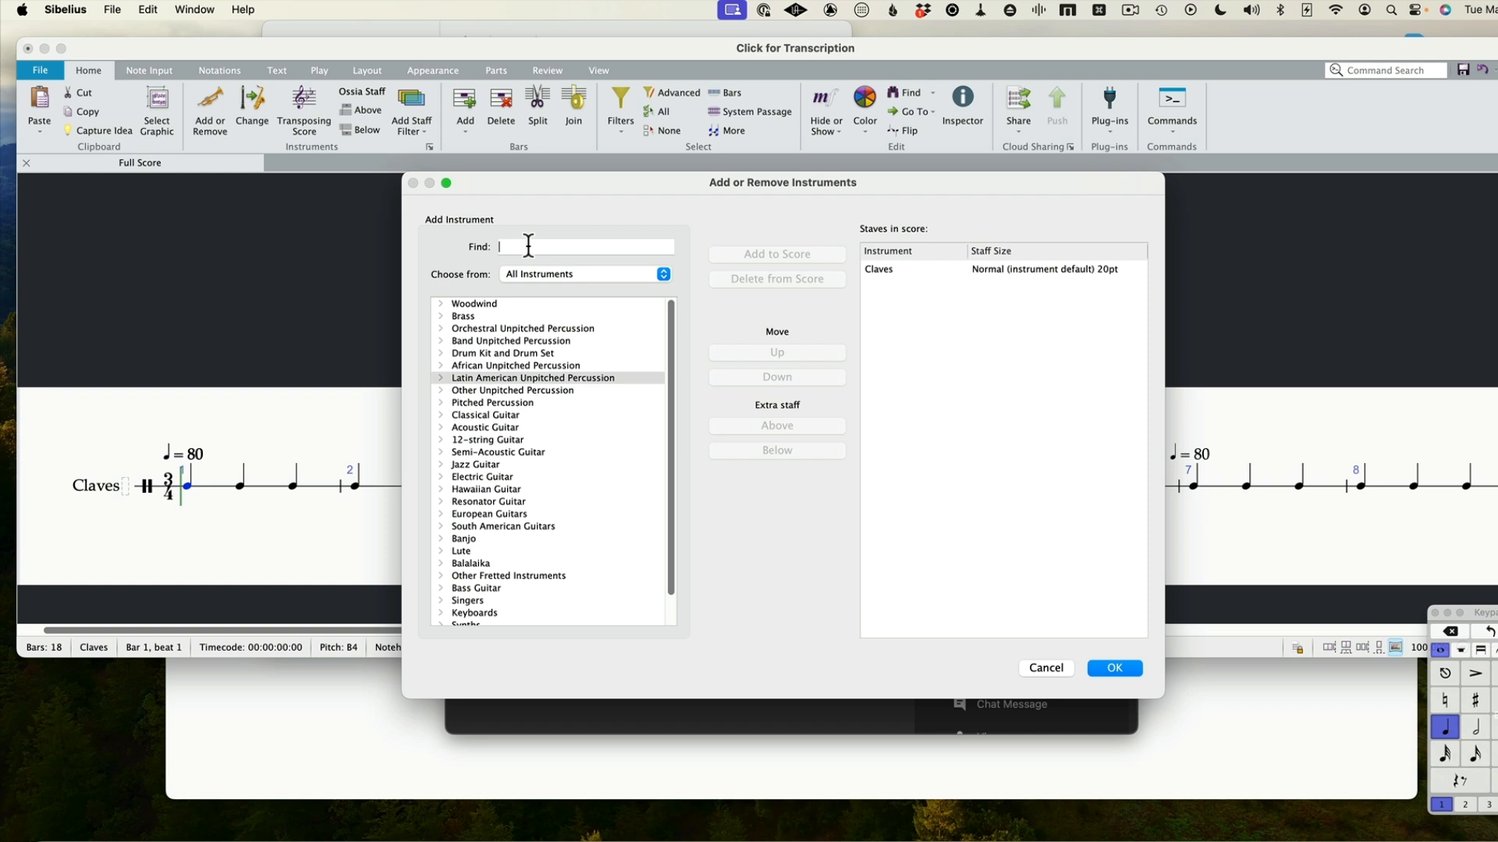
type("vi")
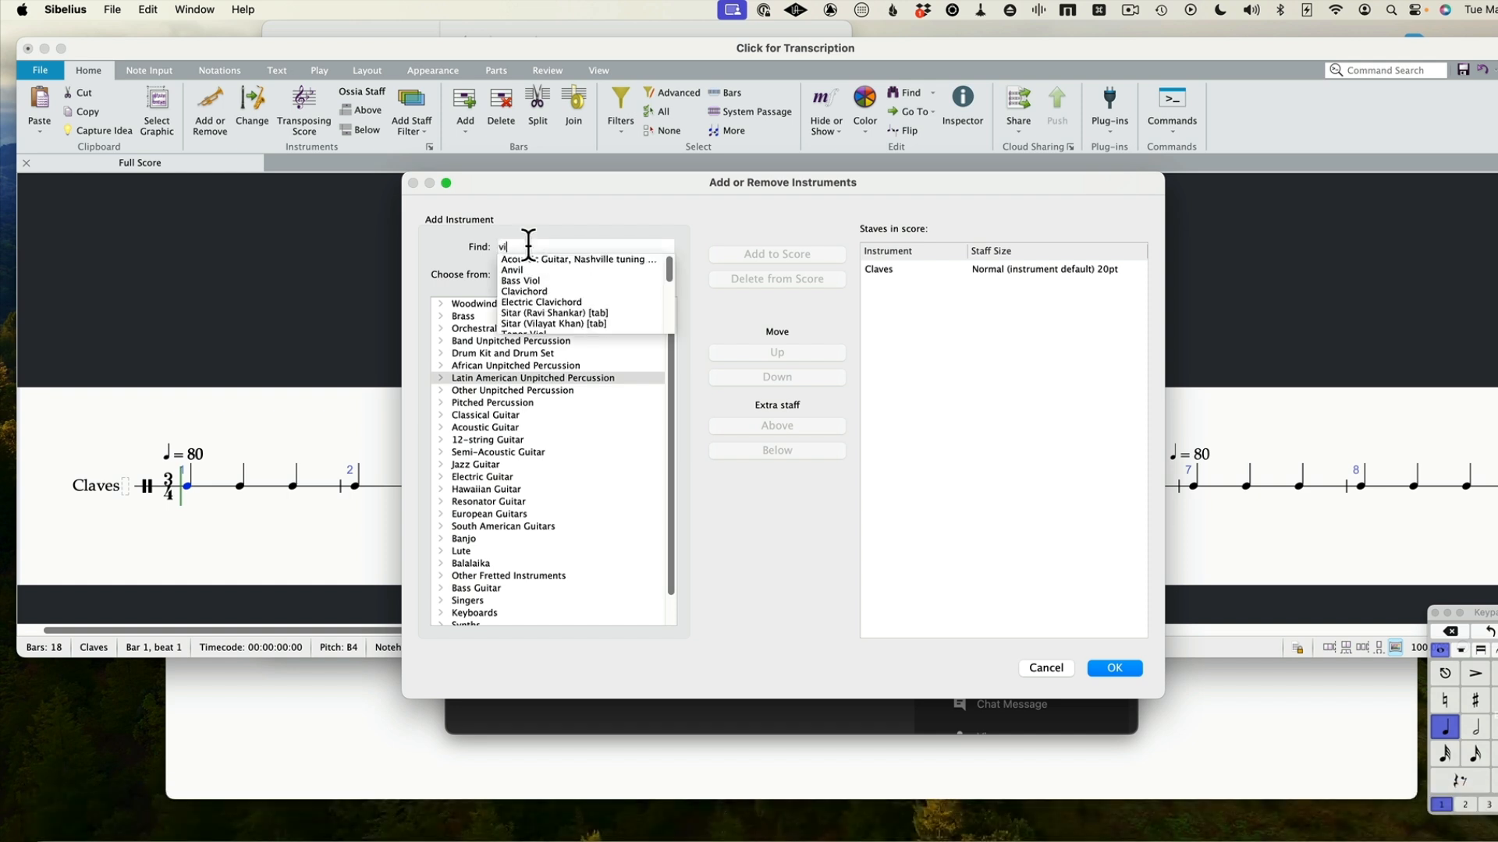
type("b")
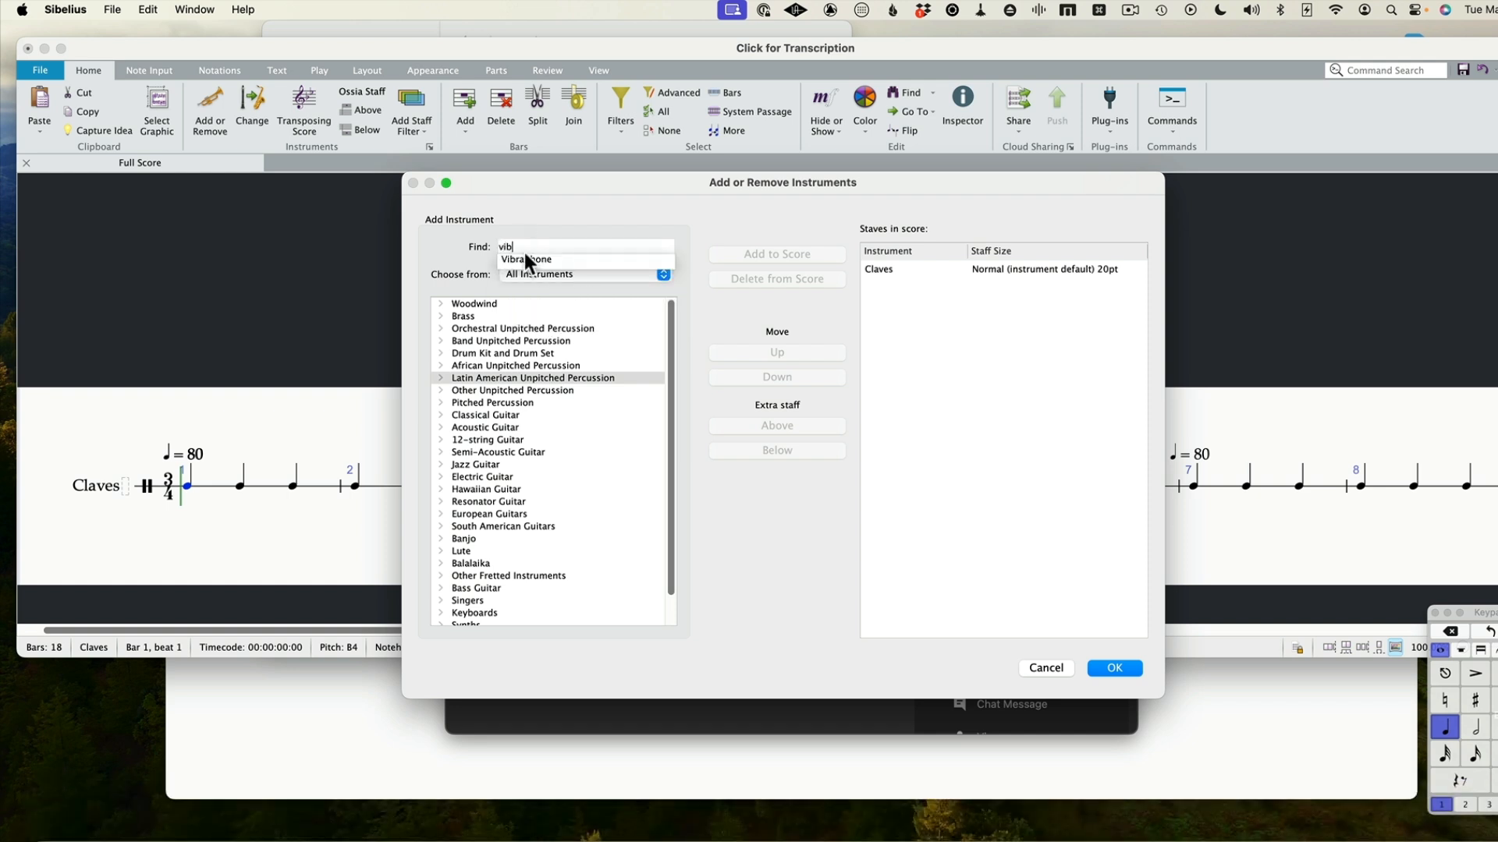
left_click(523, 259)
double_click(491, 620)
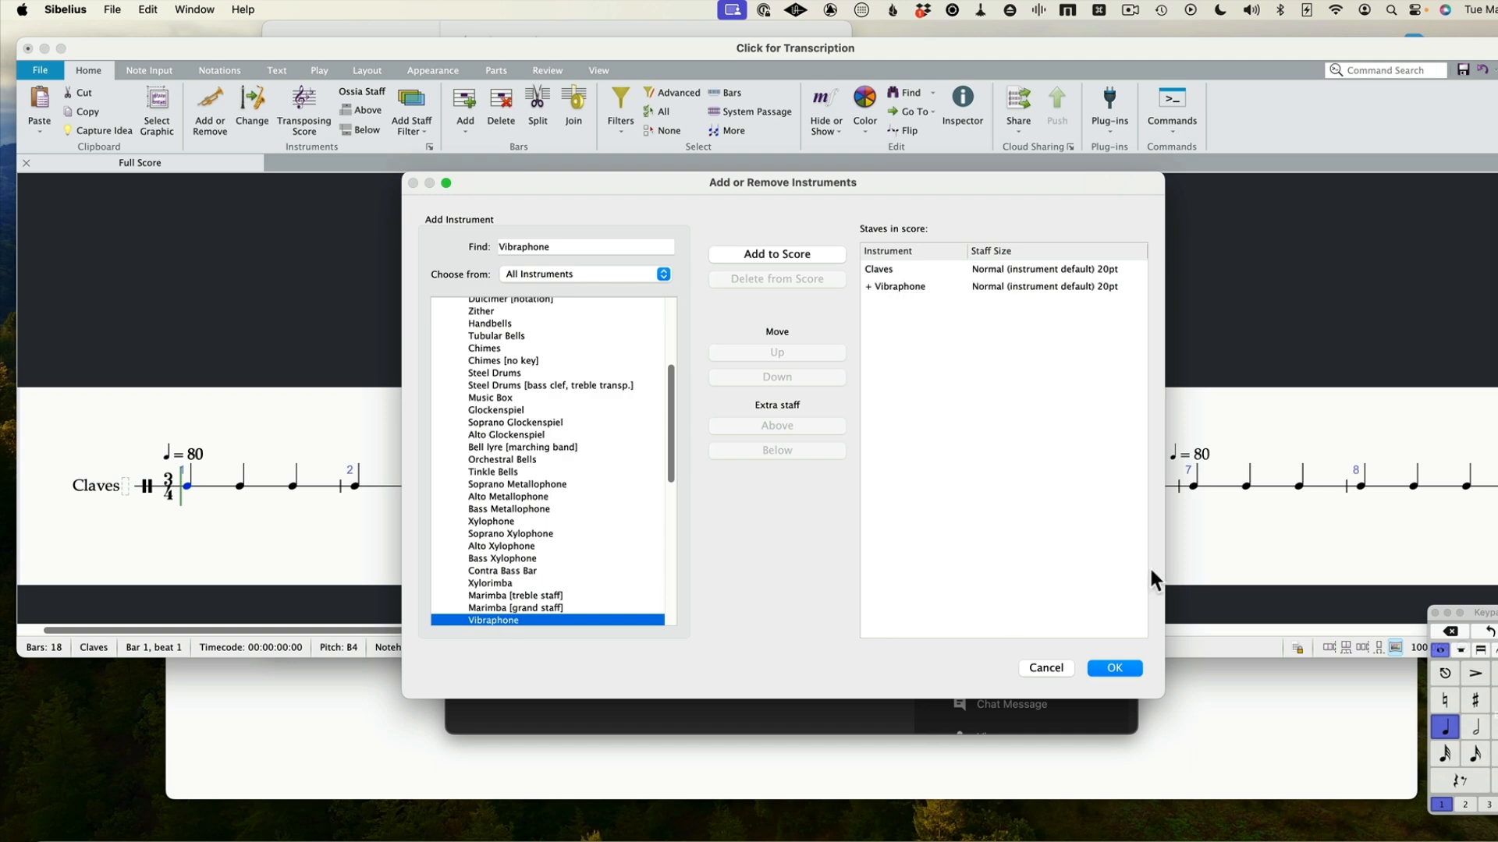
left_click(1117, 669)
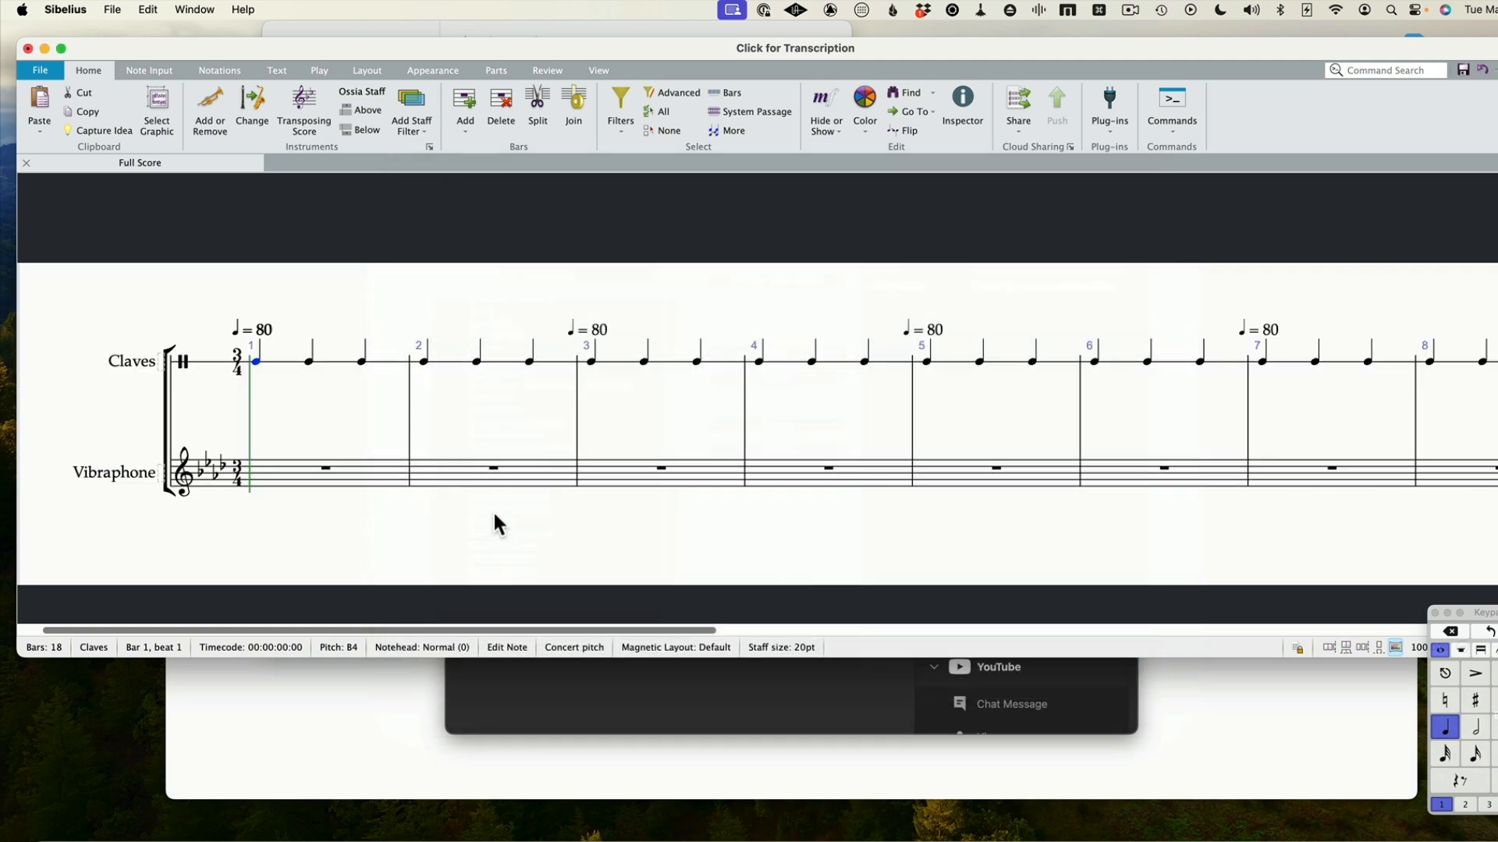
Apply a D minor key signature to the entire score
key("shift")
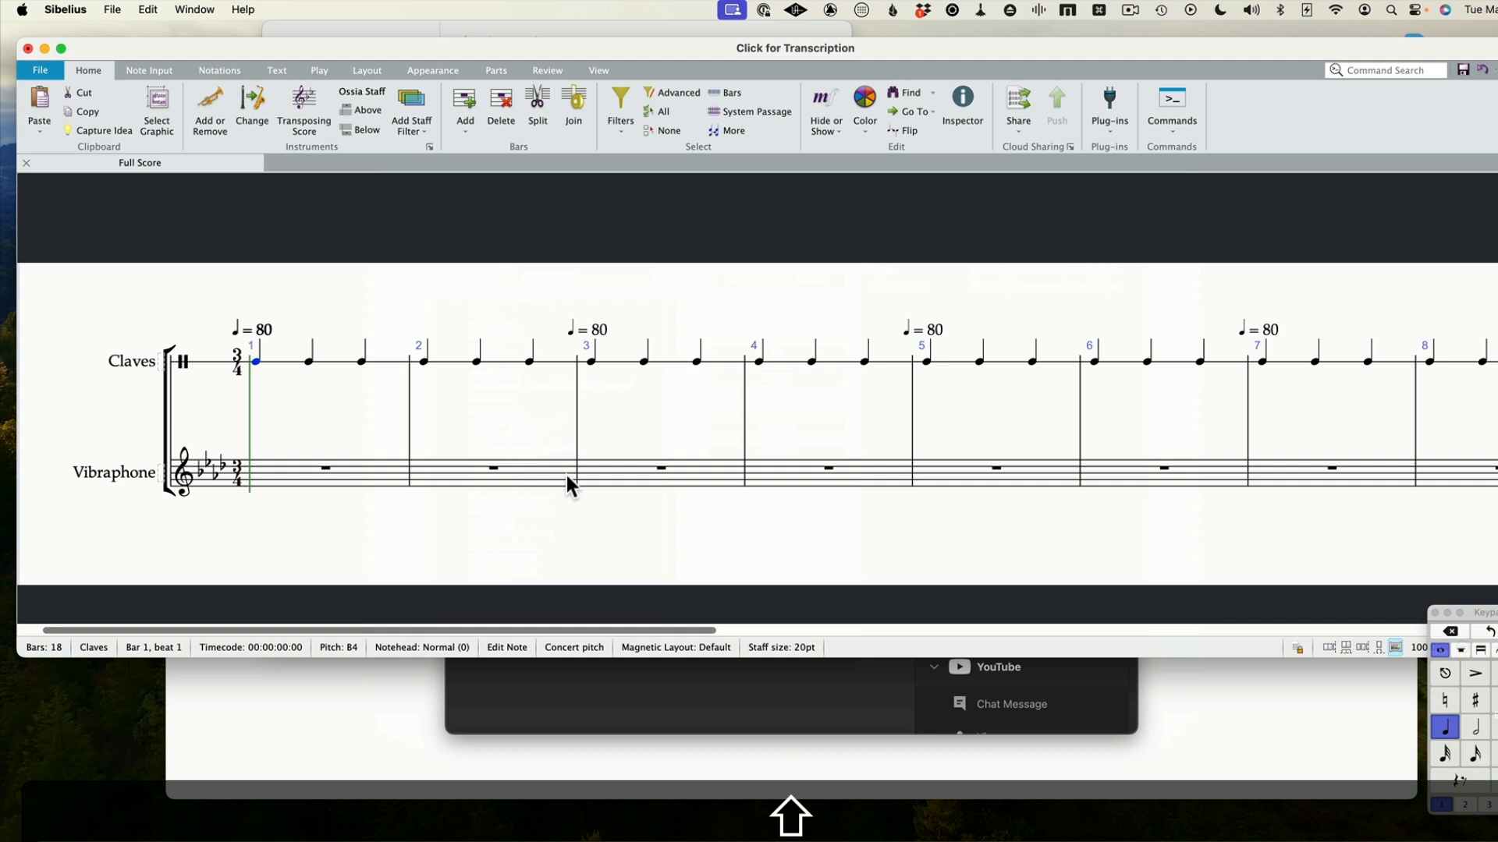
key("super+a")
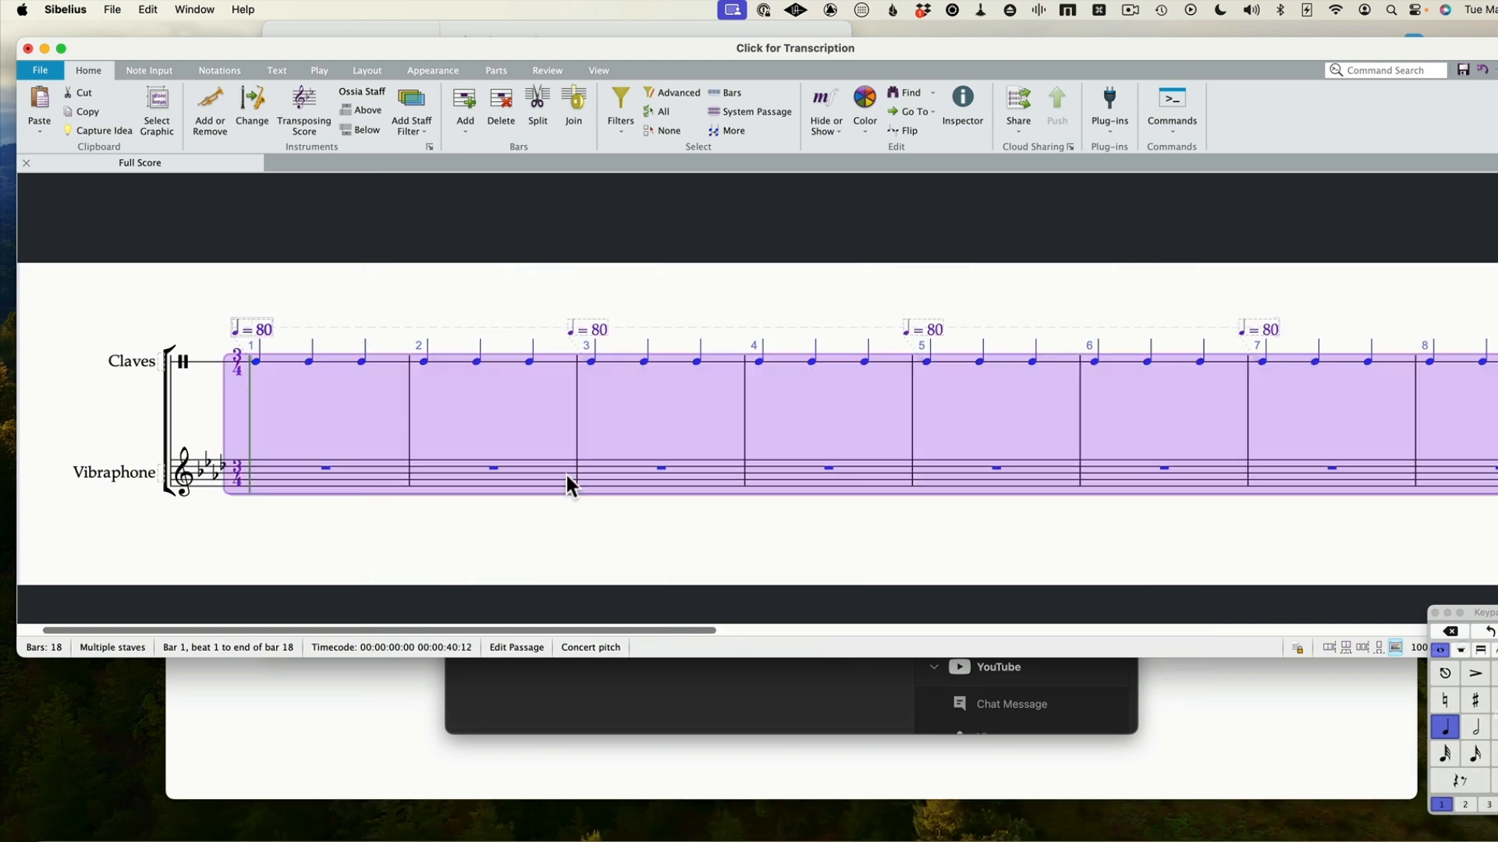
key("k")
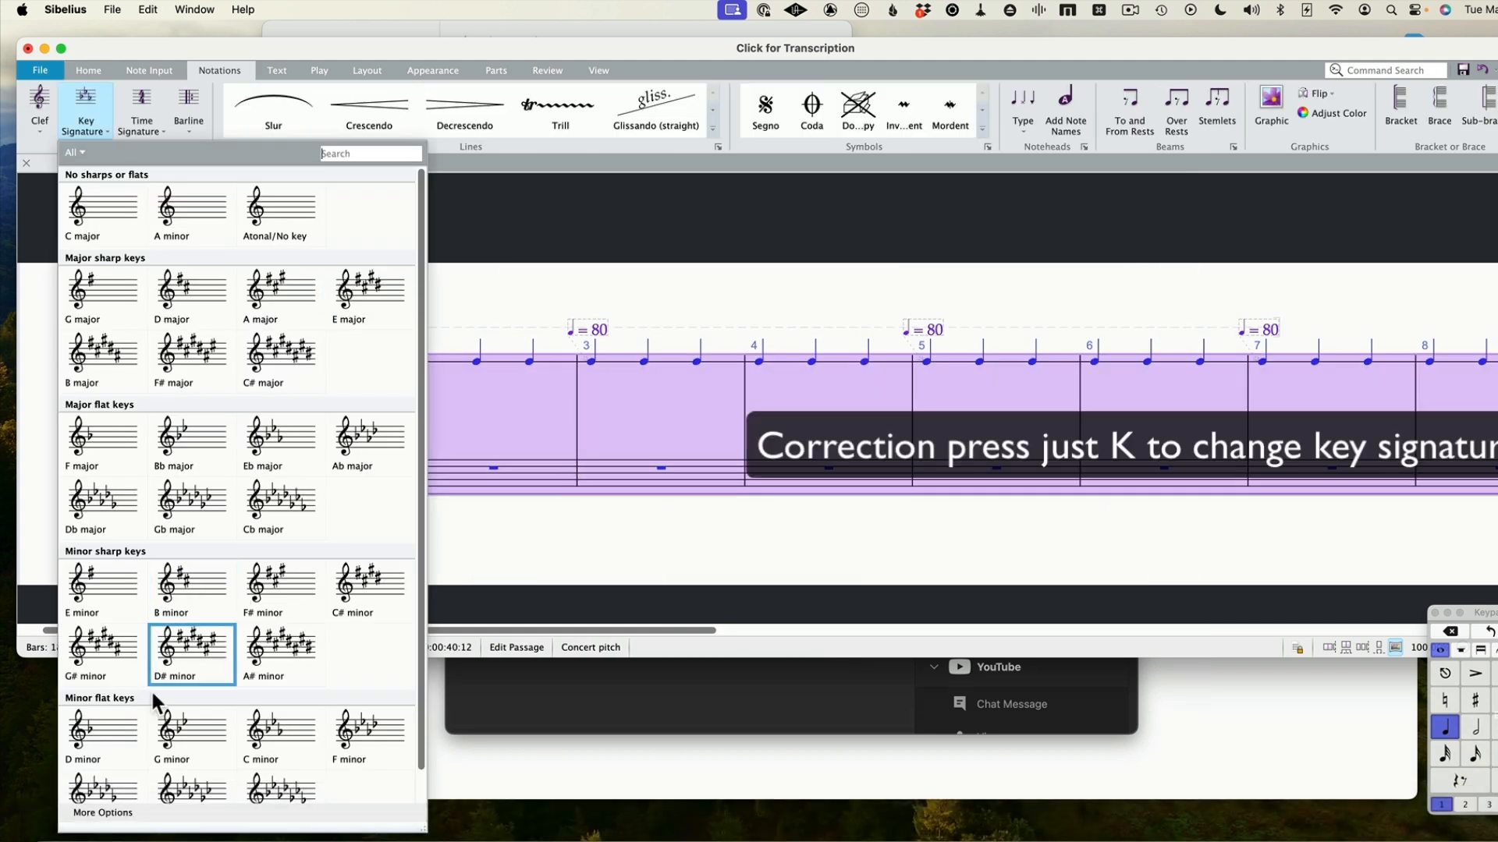
left_click(108, 731)
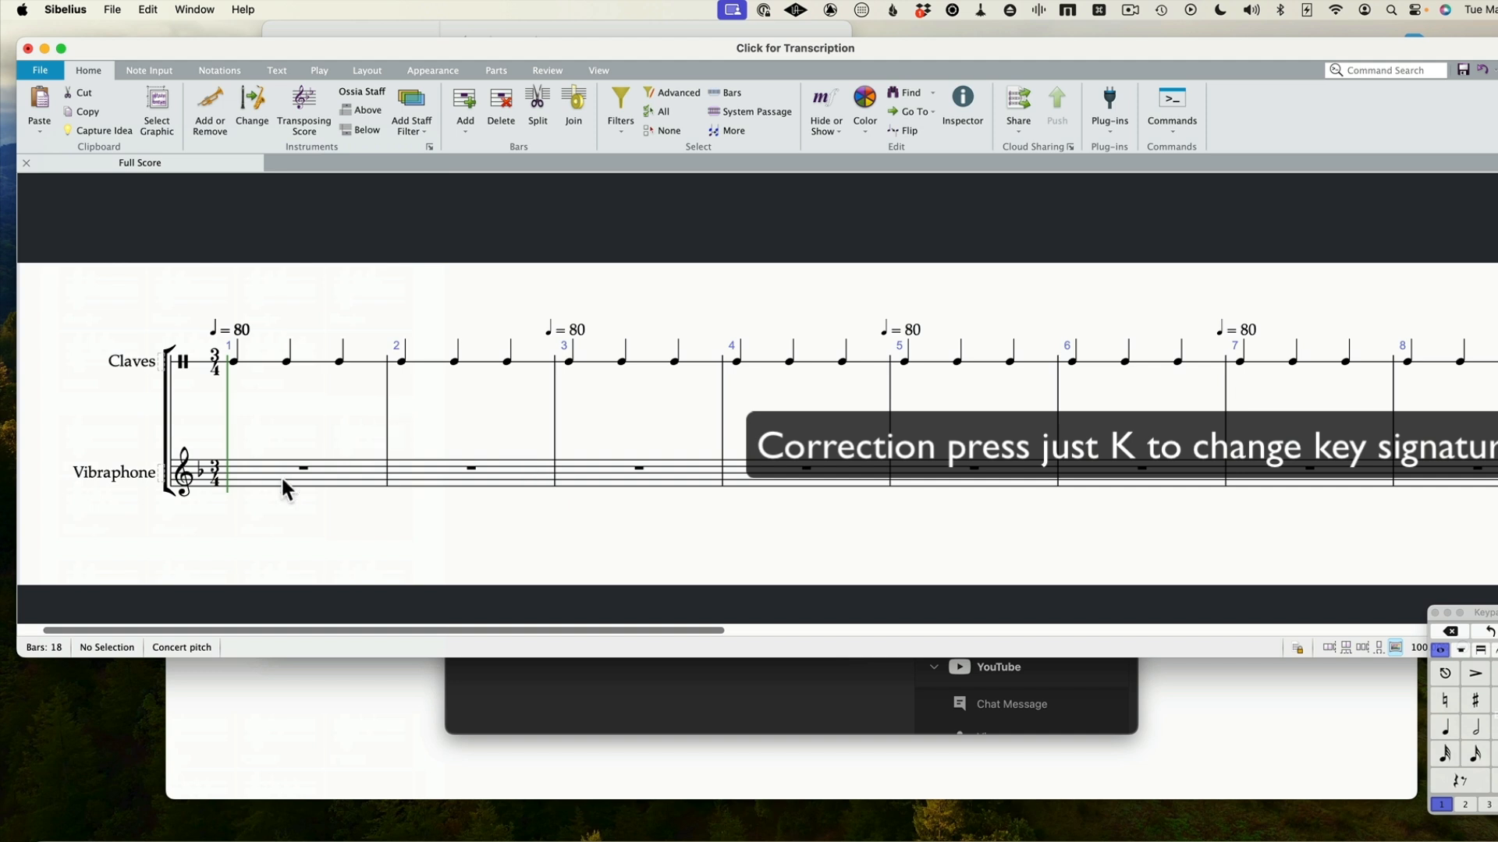
Switch the score to page view and change the barline at the end of bar 1 to a double barline
left_click(286, 489)
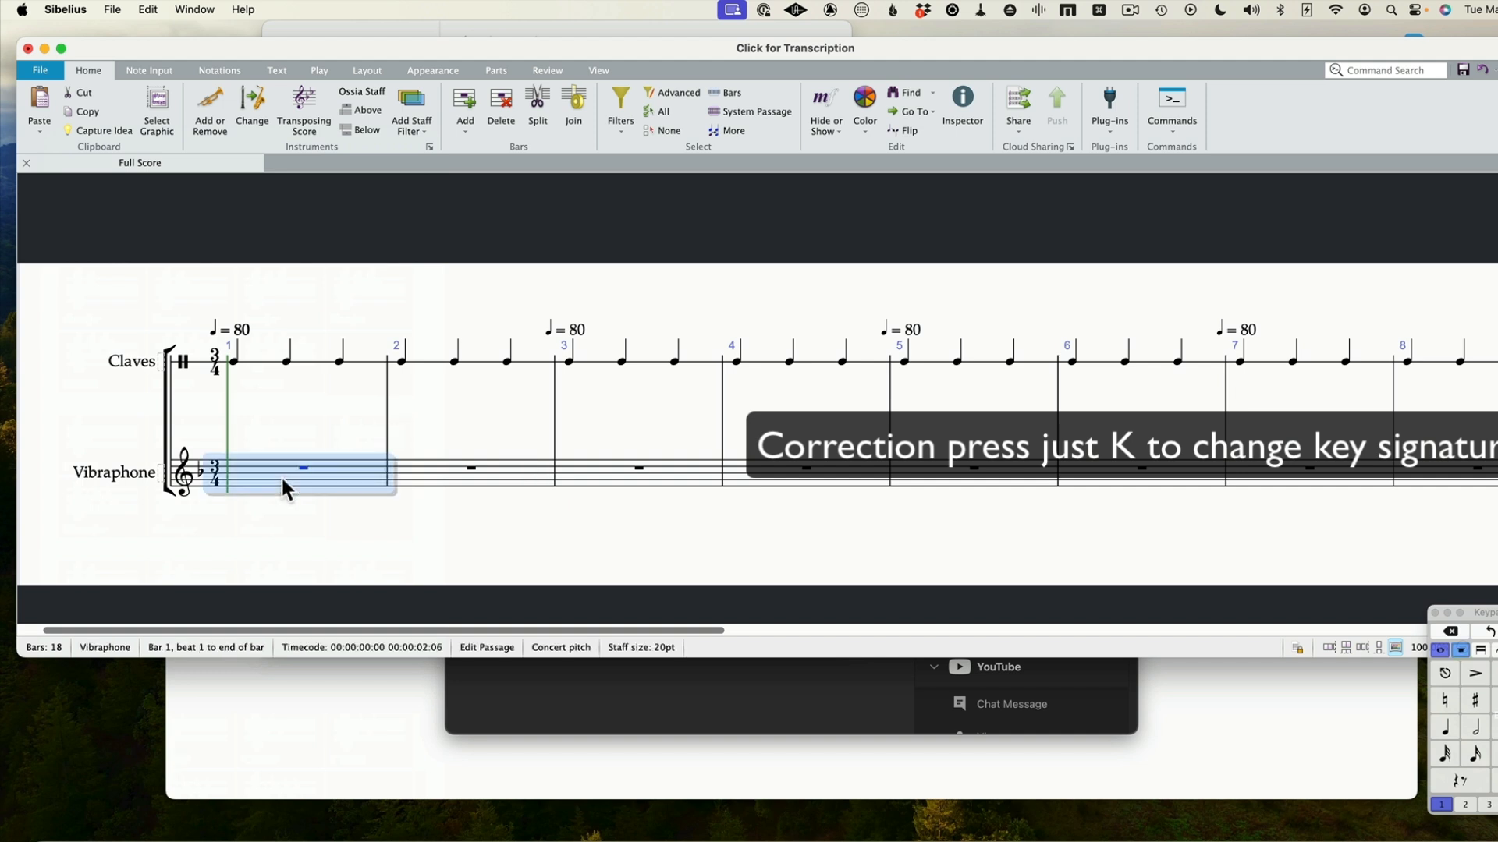
key("shift+p")
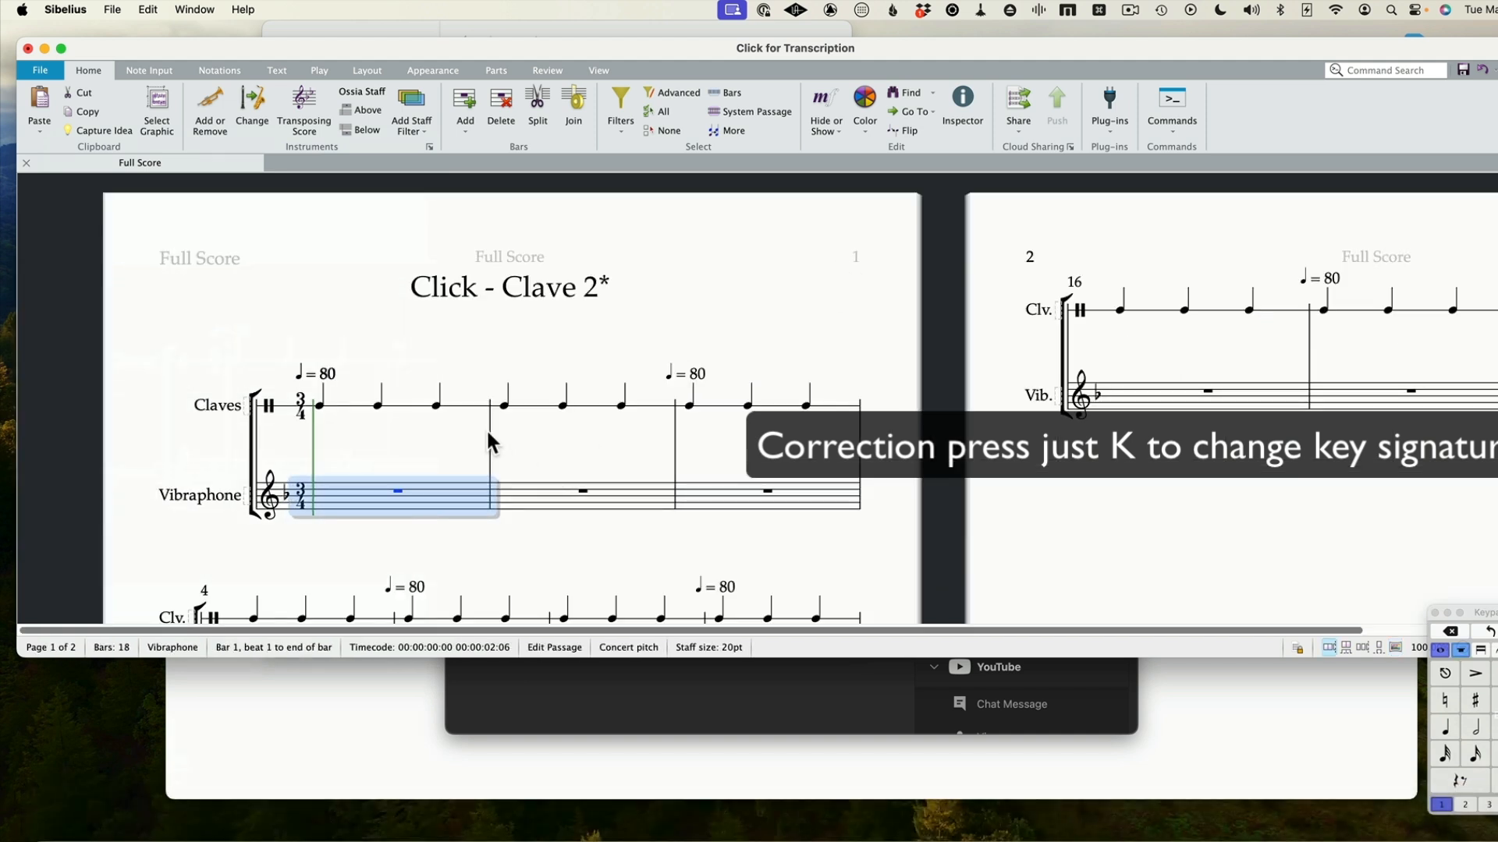
left_click(489, 429)
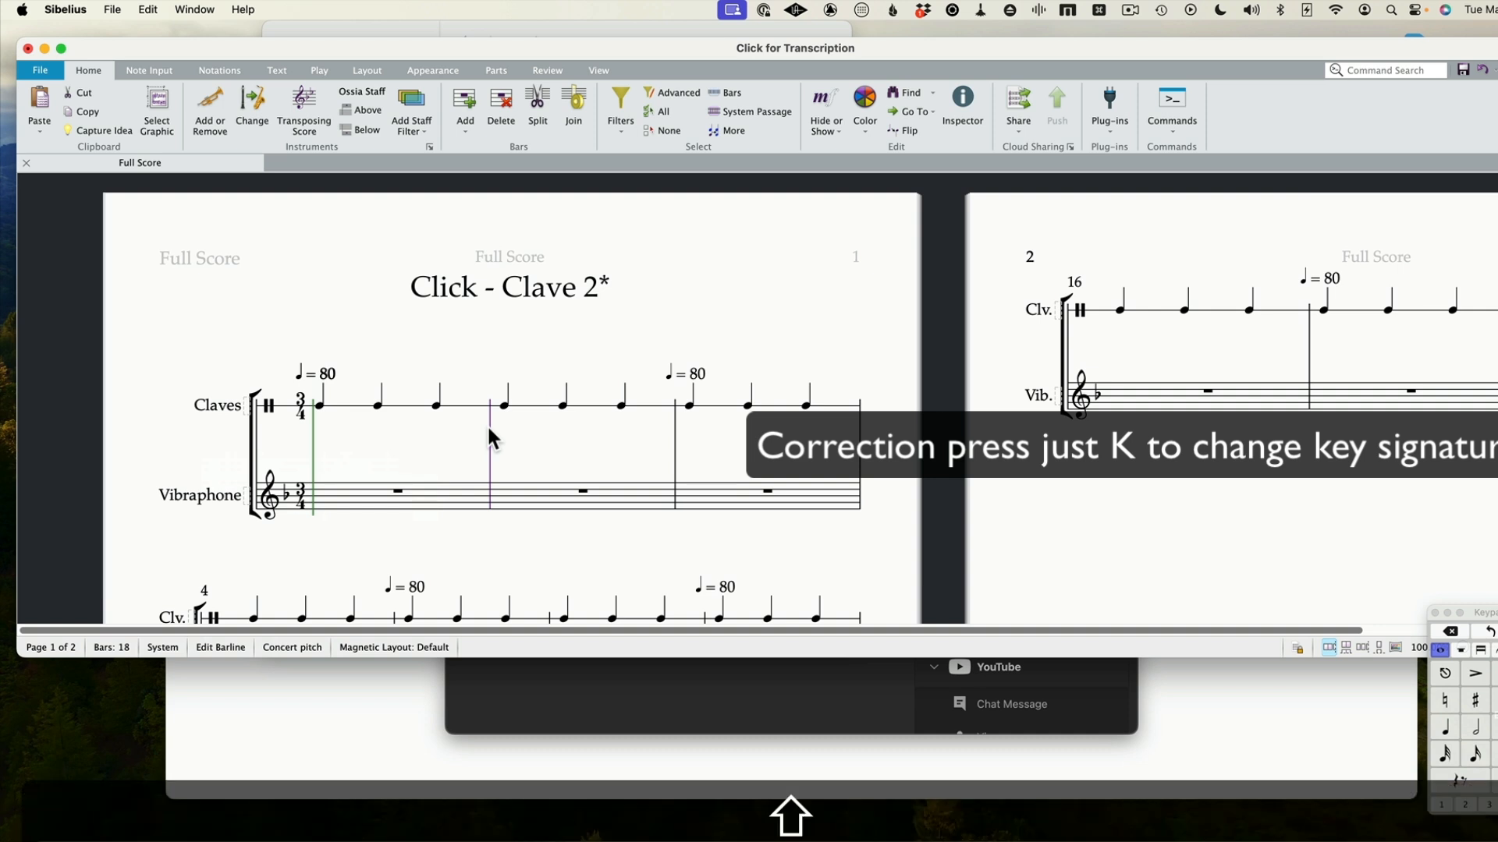
key("shift+backslash")
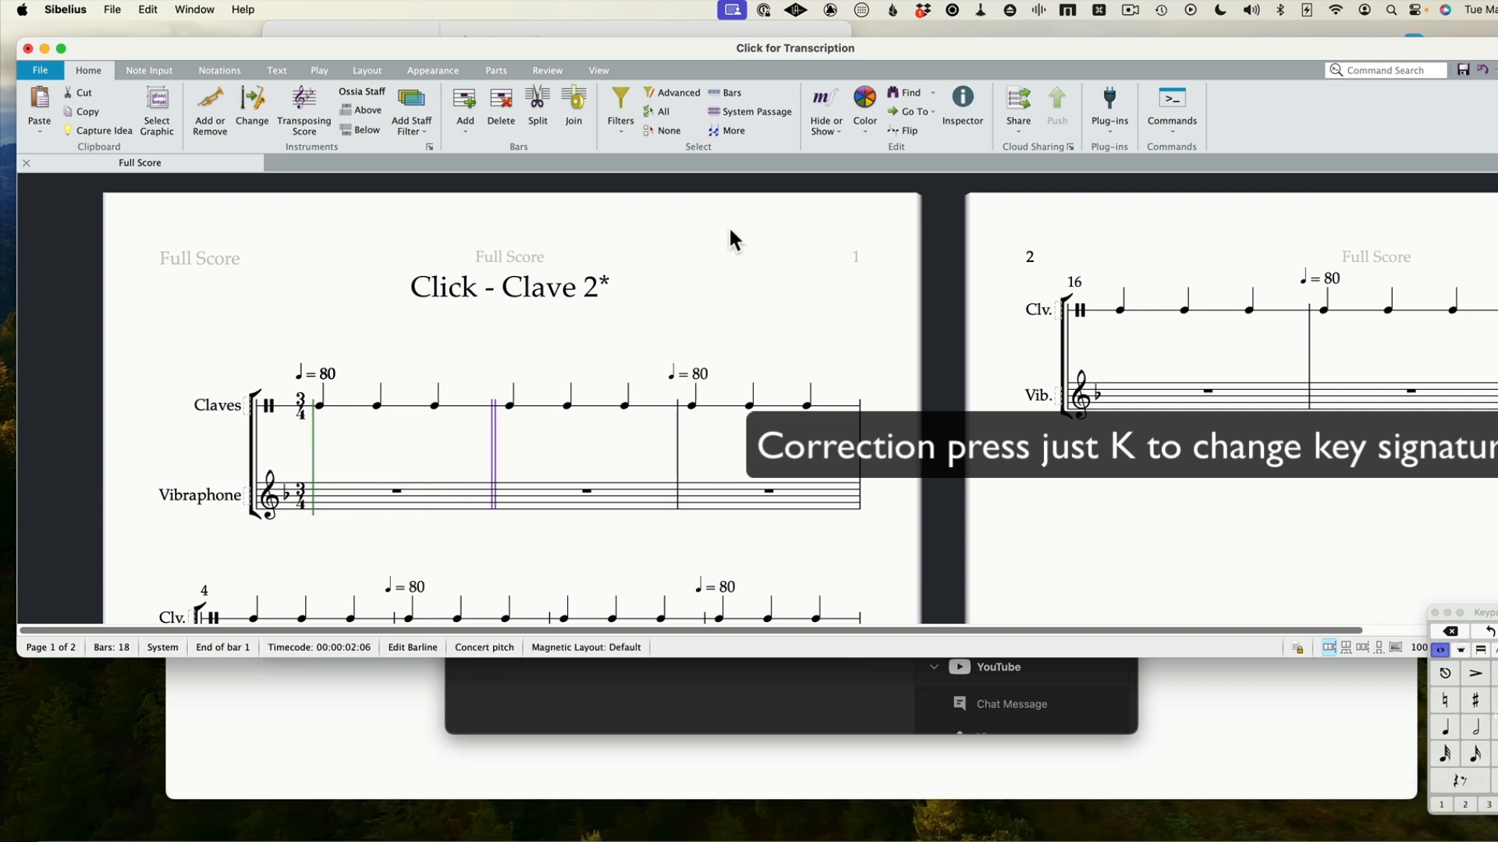
Enlarge the score window to fill the screen and attach A Minor Detail_bip.wav as the score's synchronized video
double_click(1332, 45)
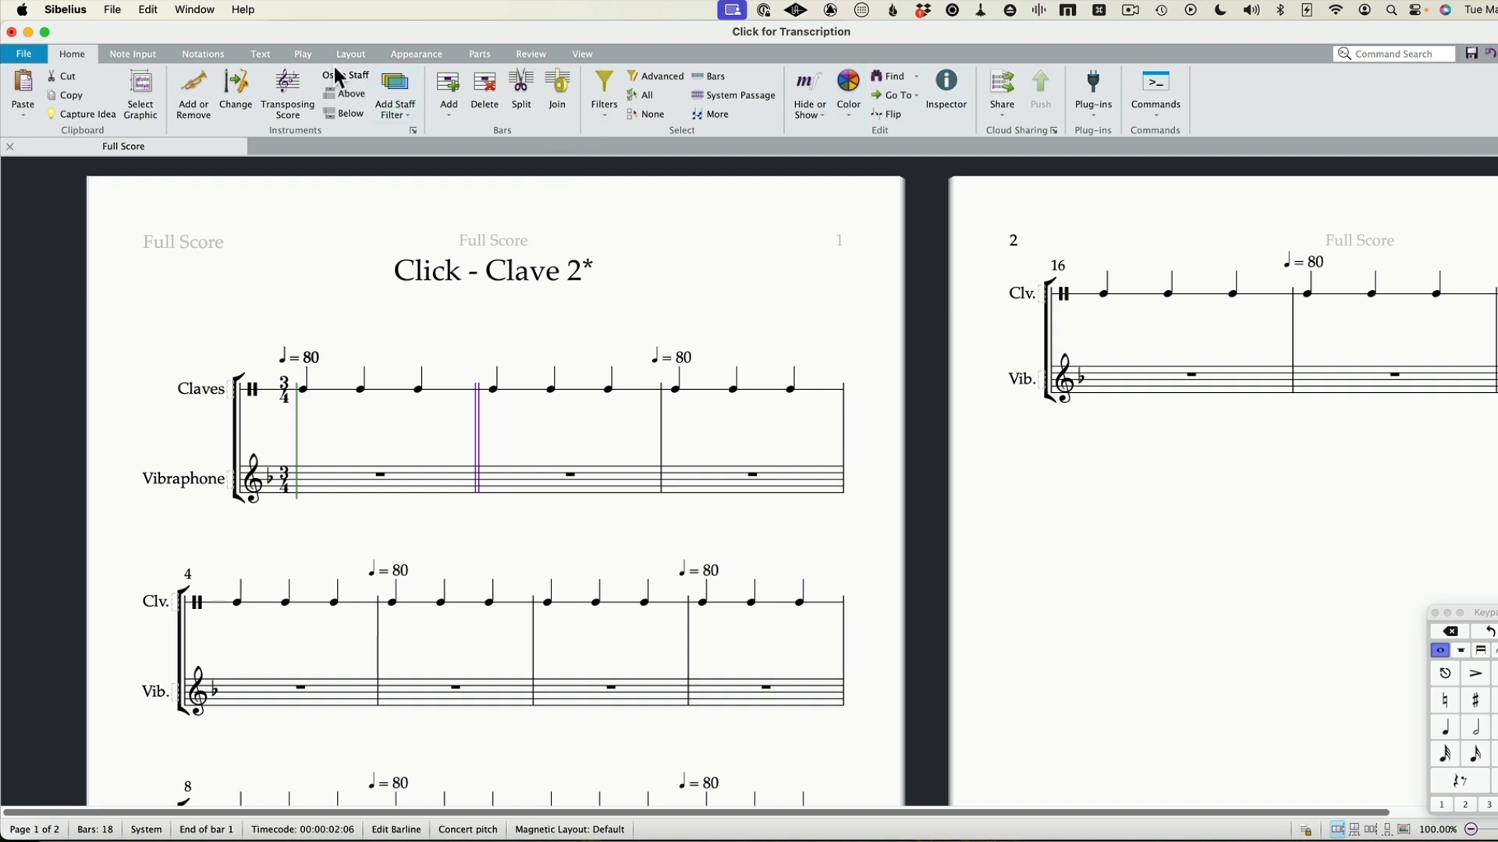
left_click(303, 56)
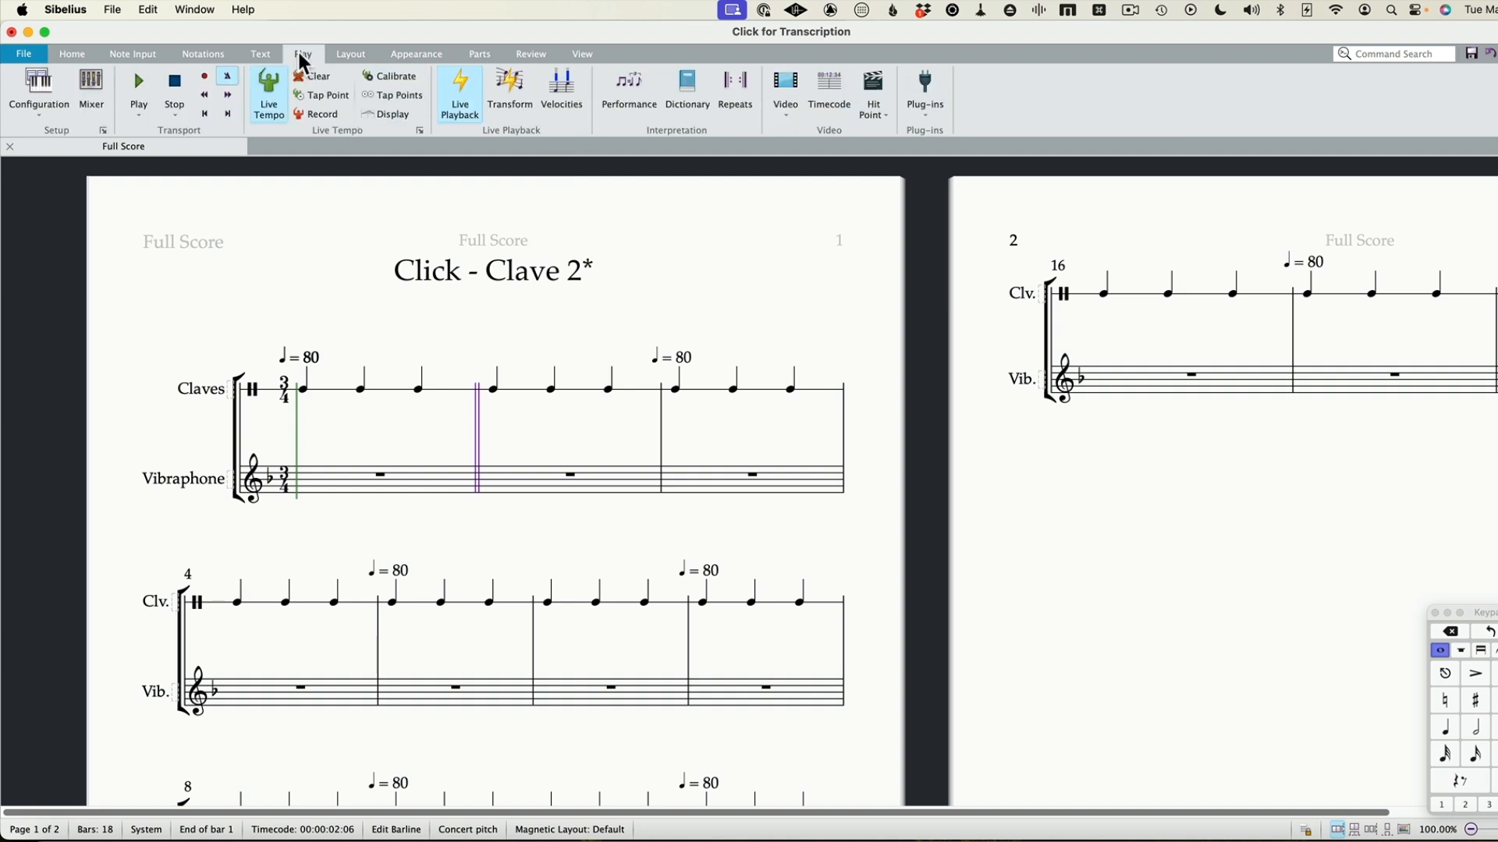
left_click(787, 101)
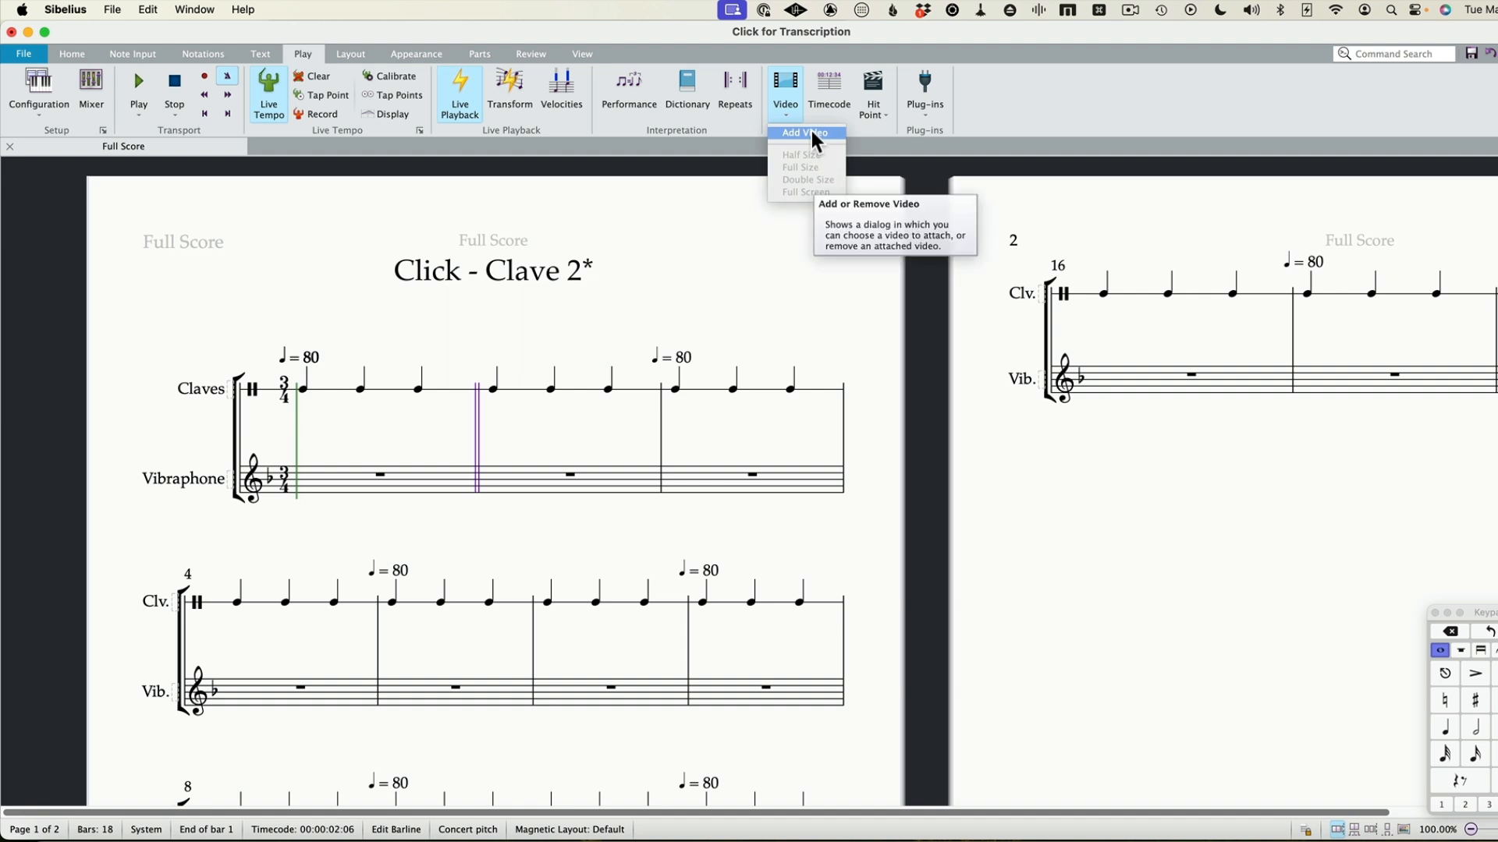
left_click(812, 133)
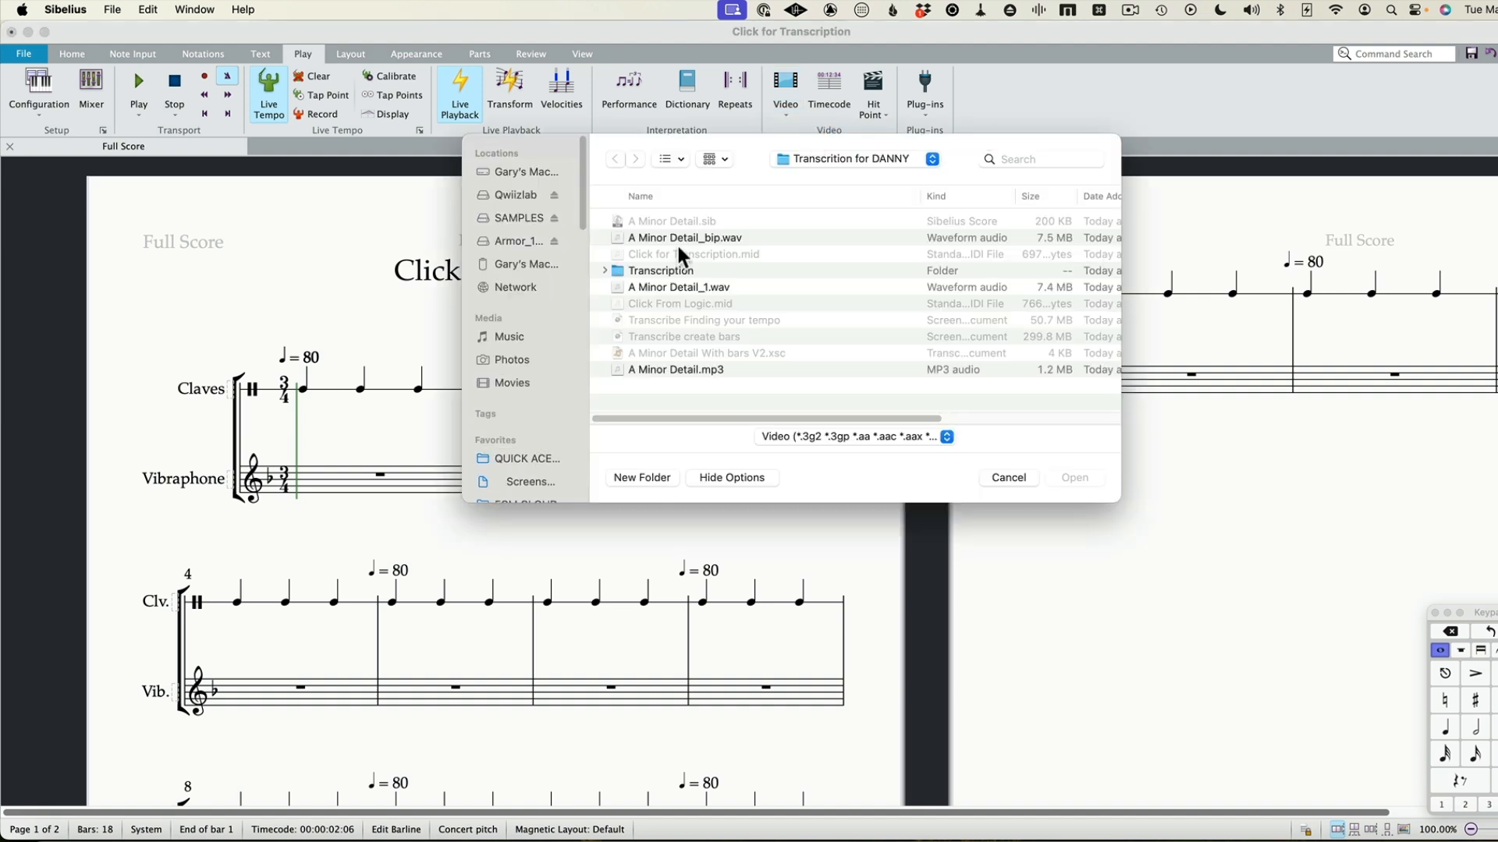
left_click(654, 287)
scroll(925, 321, "right", 3)
scroll(925, 322, "left", 3)
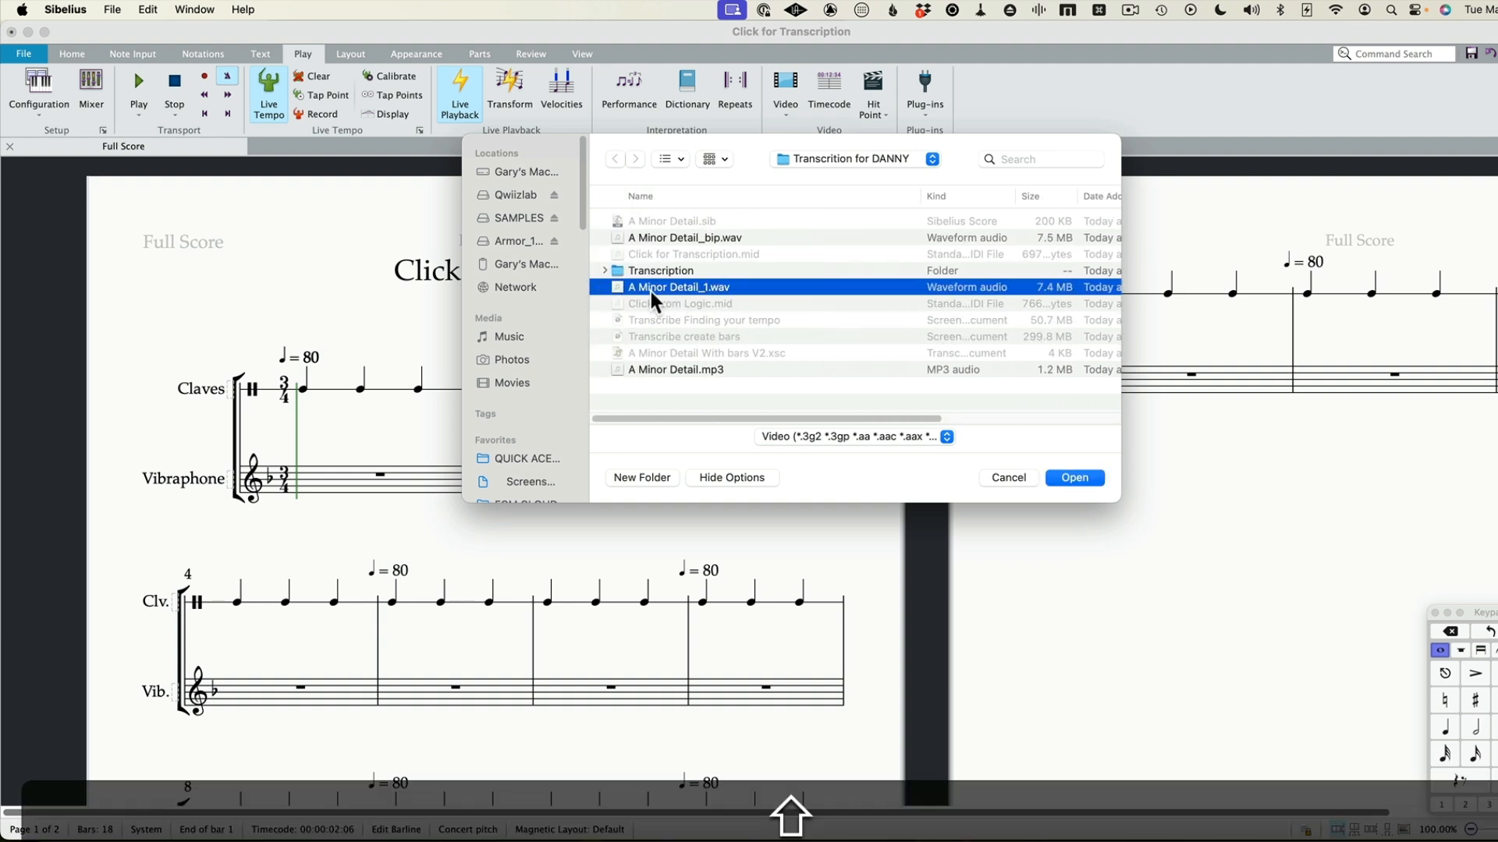
left_click(729, 240)
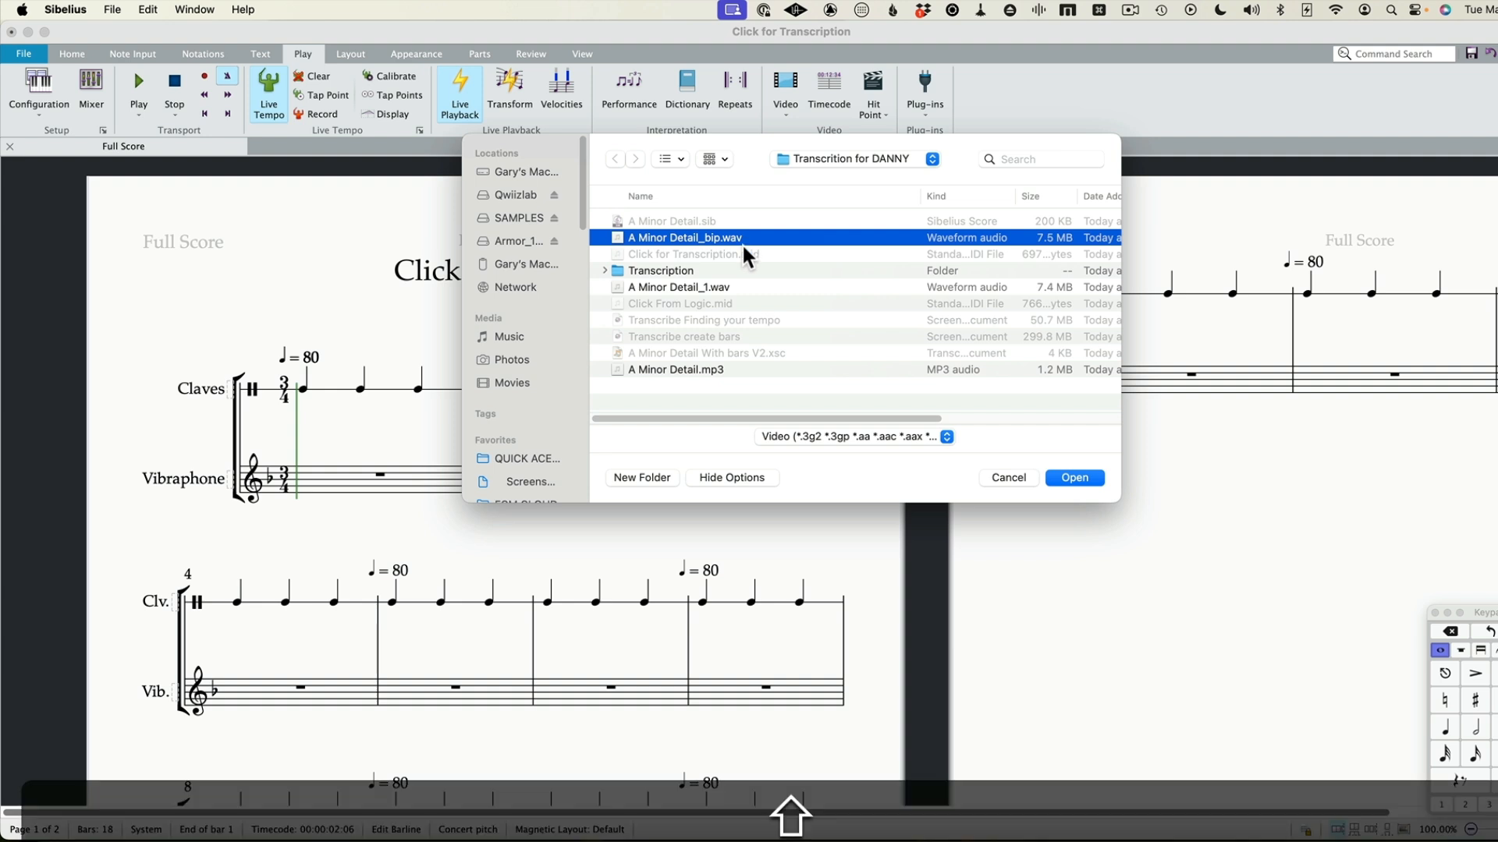
scroll(741, 244, "right", 3)
scroll(742, 243, "left", 3)
left_click(1075, 478)
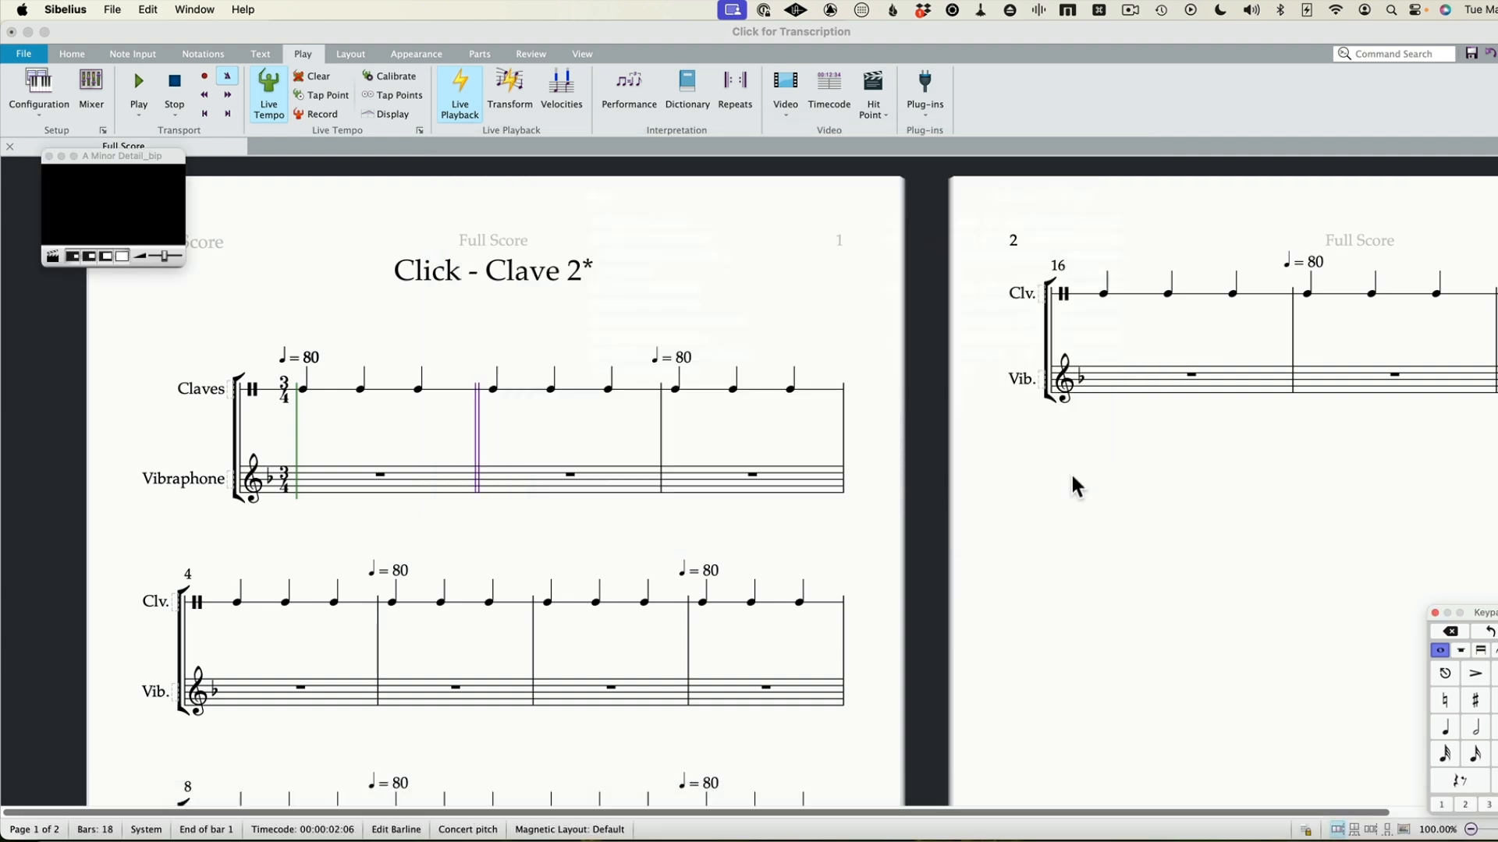
Play the score from bar 1 to check that the claves click lines up with the attached audio
left_click(300, 387)
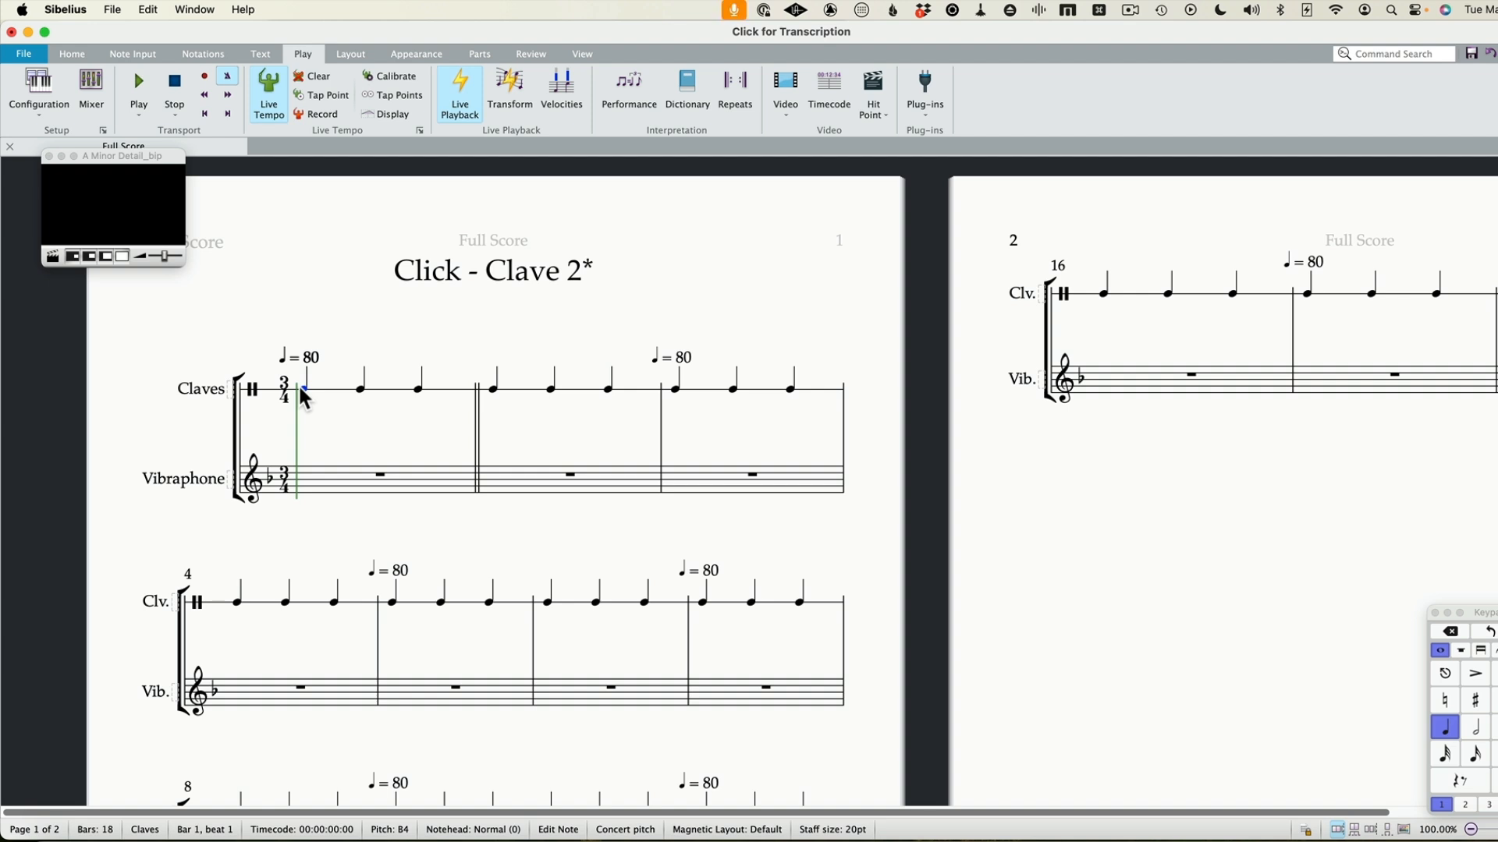
key("space")
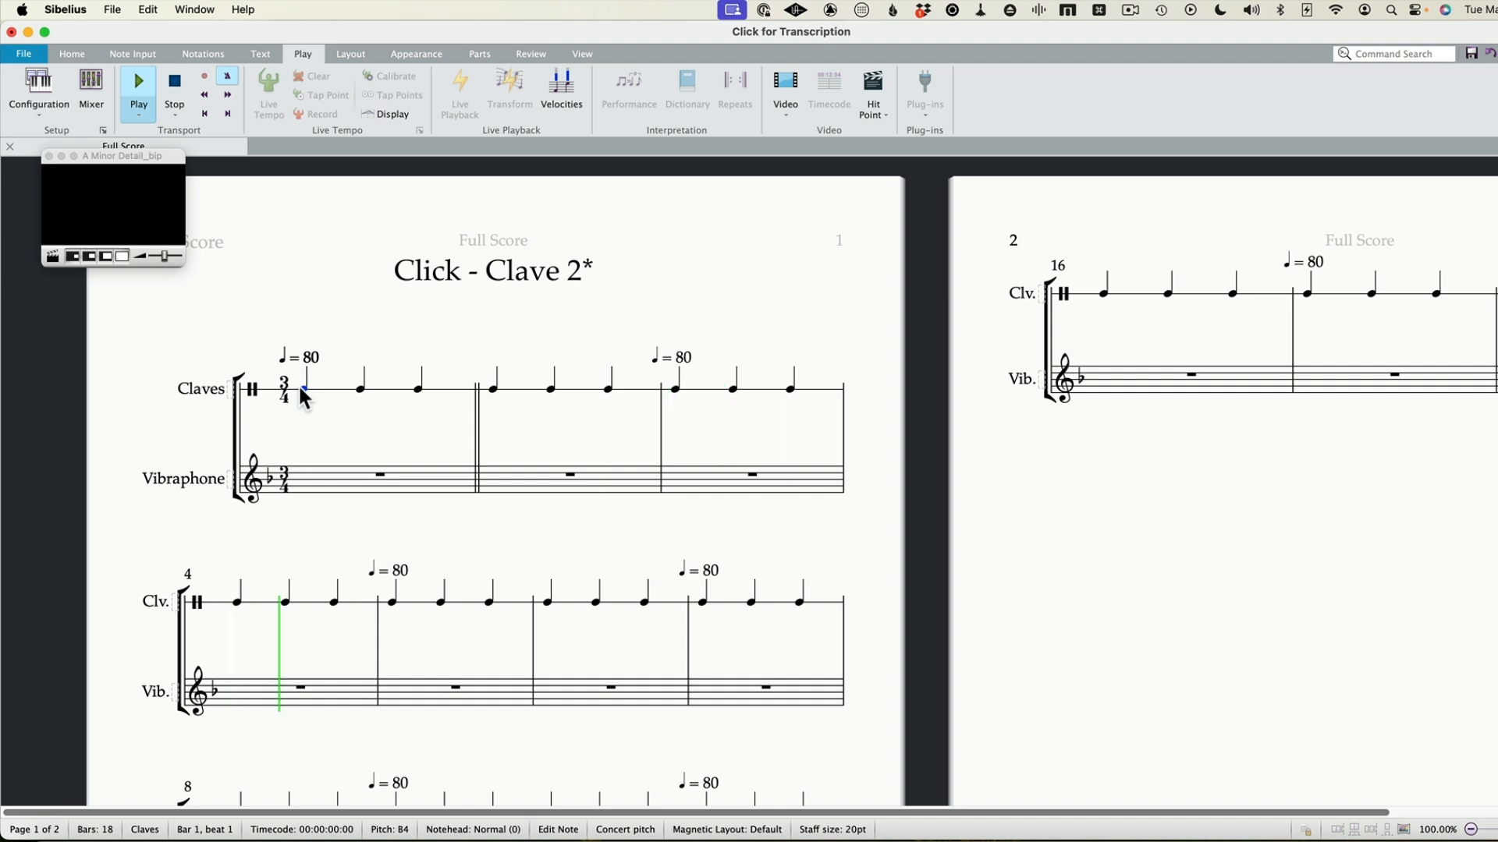
key("space")
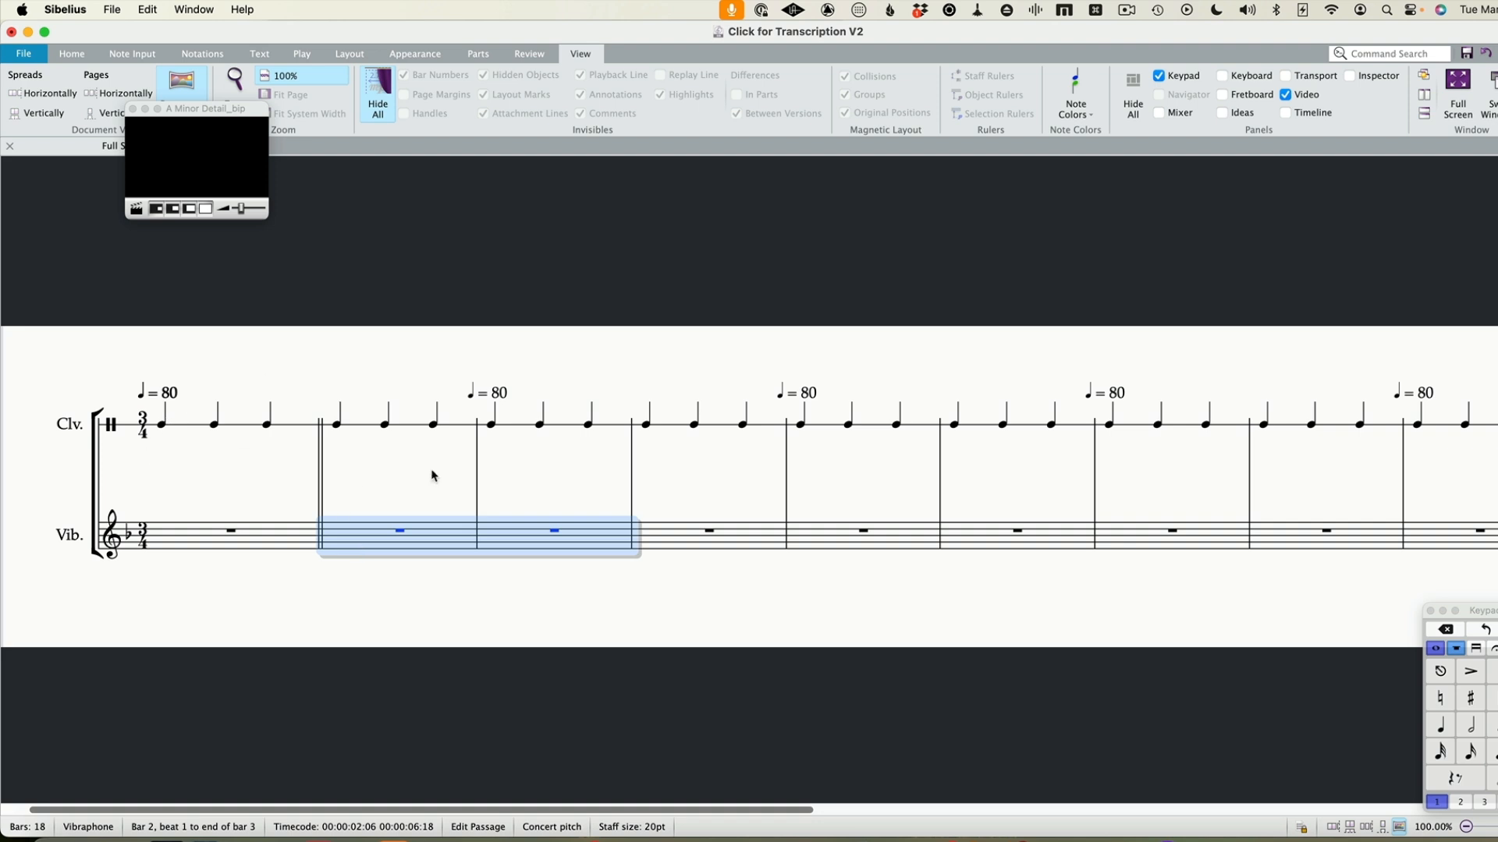
Listen to the first two bars of Click for Transcription V2, starting from the first Claves note
left_click(197, 451)
left_click(163, 426)
key("p")
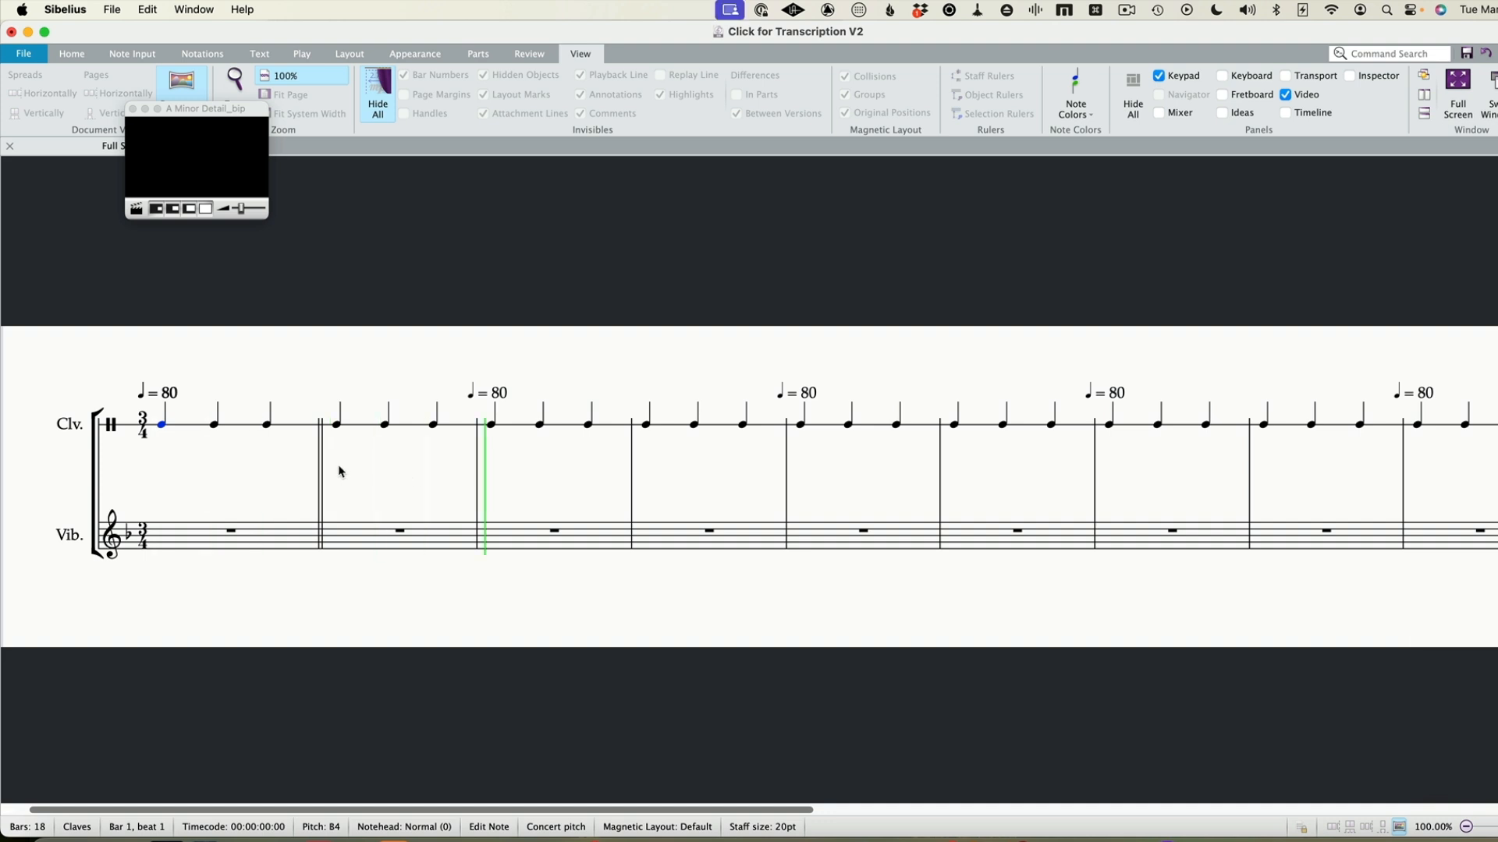
key("Escape")
Bring the Keypad fully into view and enter quarter notes C5, A and F4 in bar 2 of the Vibraphone staff
left_click(347, 535)
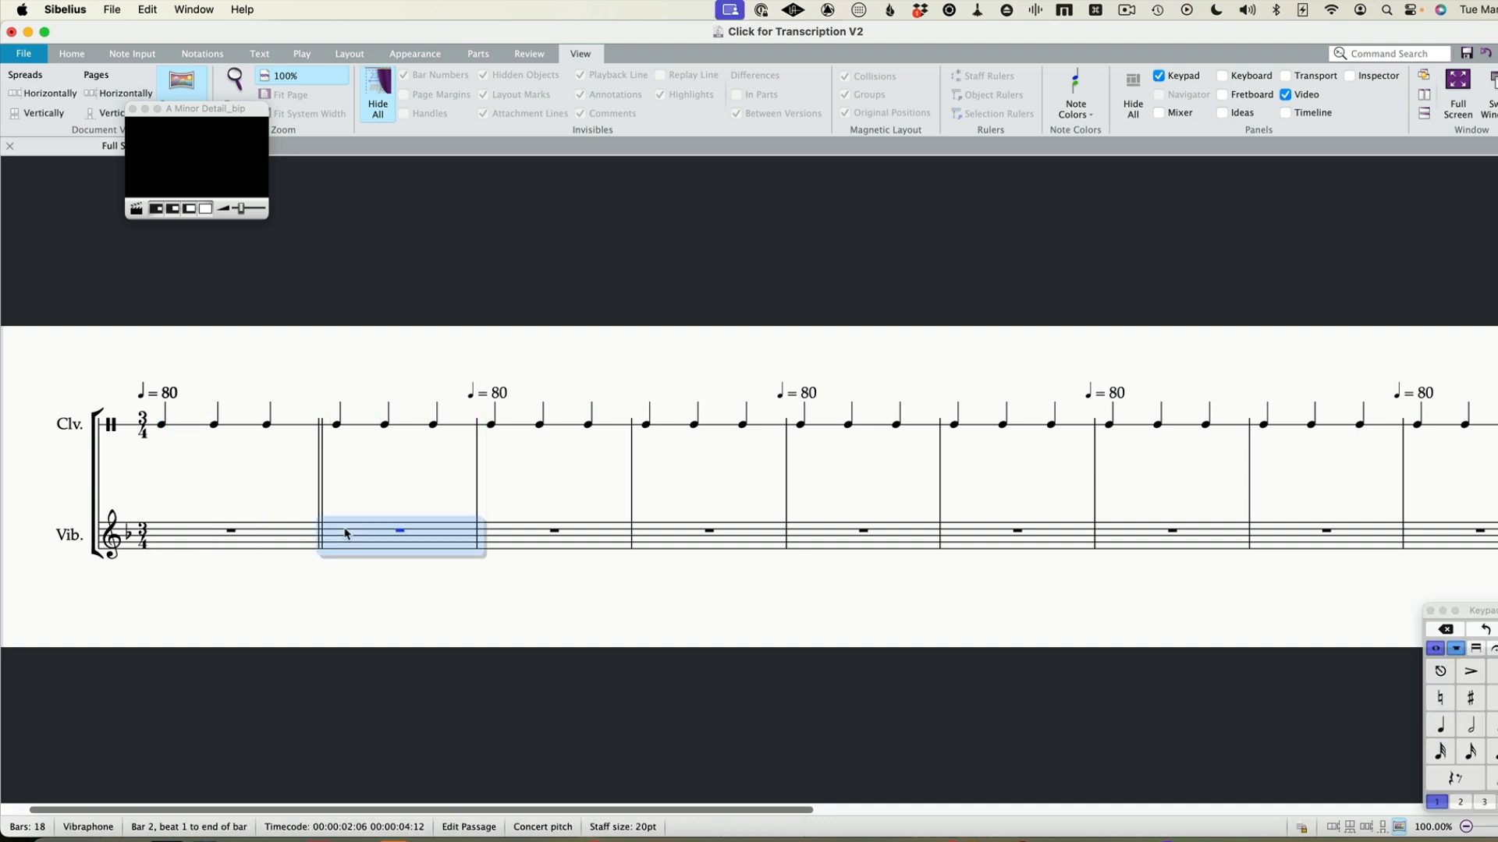
left_click_drag(1496, 611, 1113, 486)
key("4")
key("c")
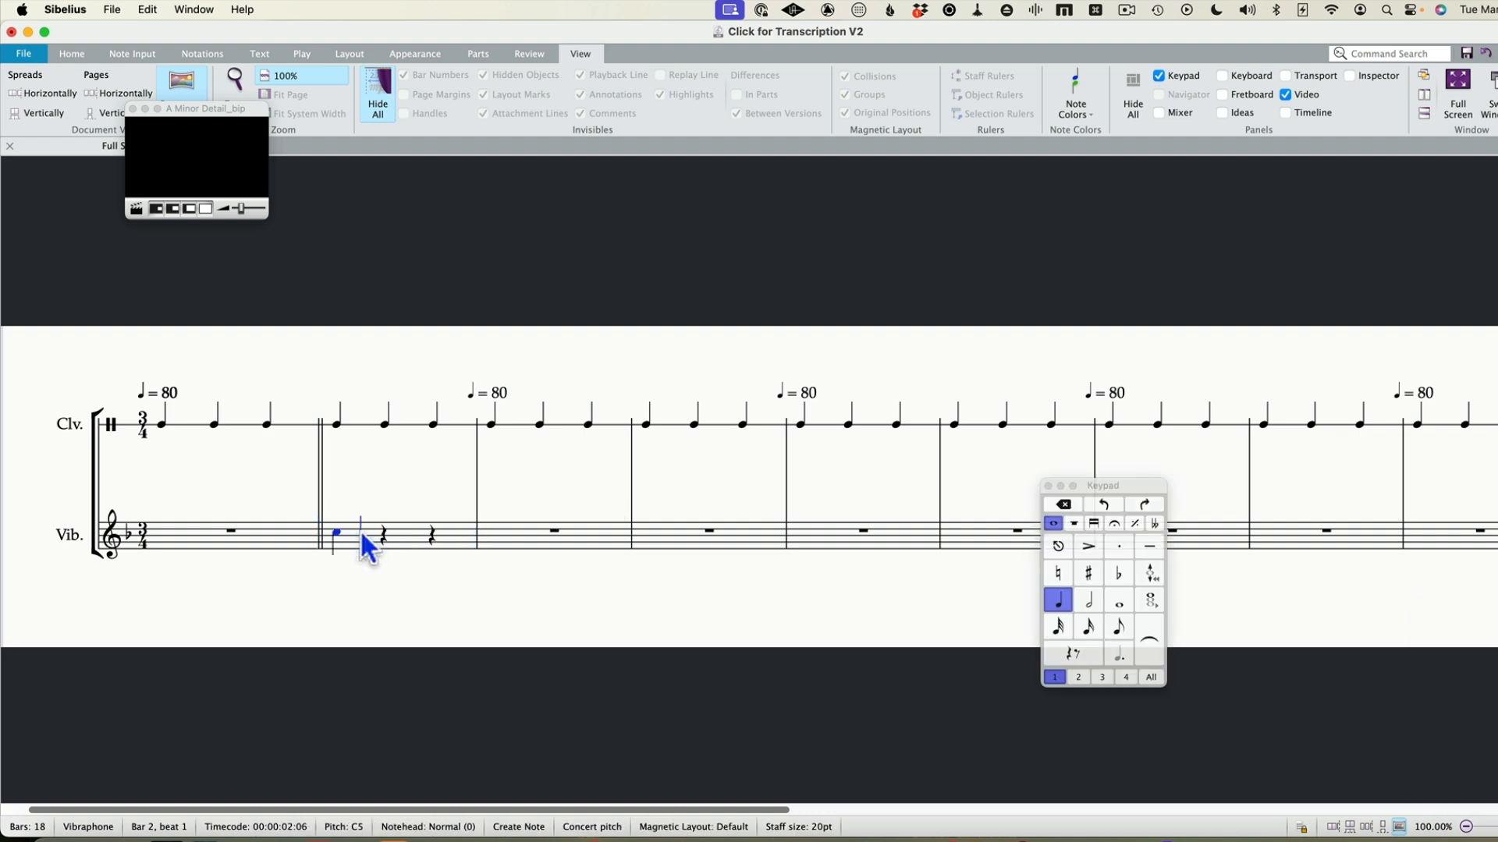
key("a")
key("f")
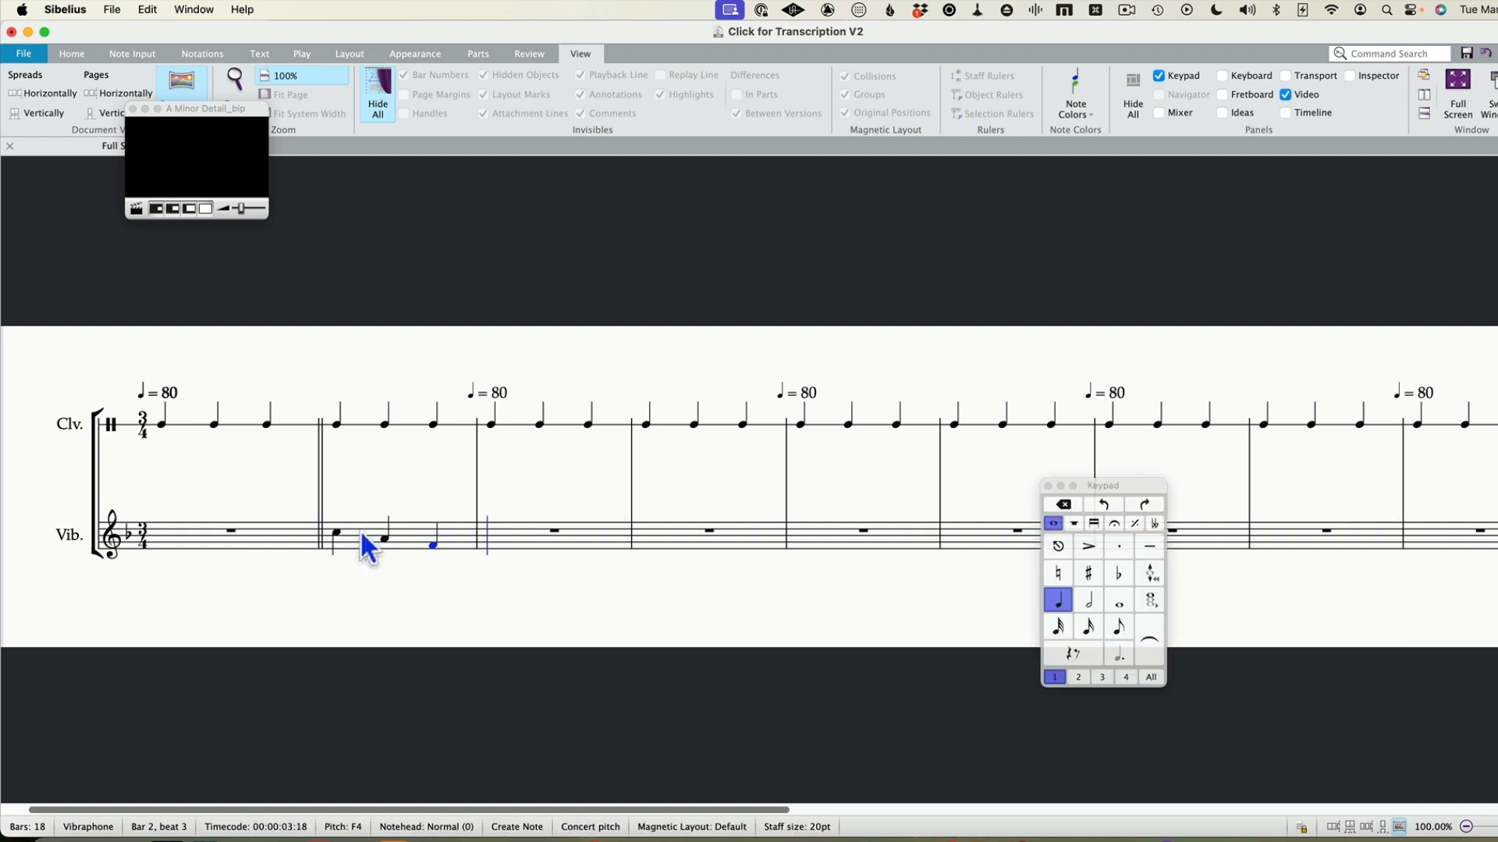
Enter a half note on the first beat of bar 3 in the Vibraphone staff and set its pitch to A4
key("5")
key("d")
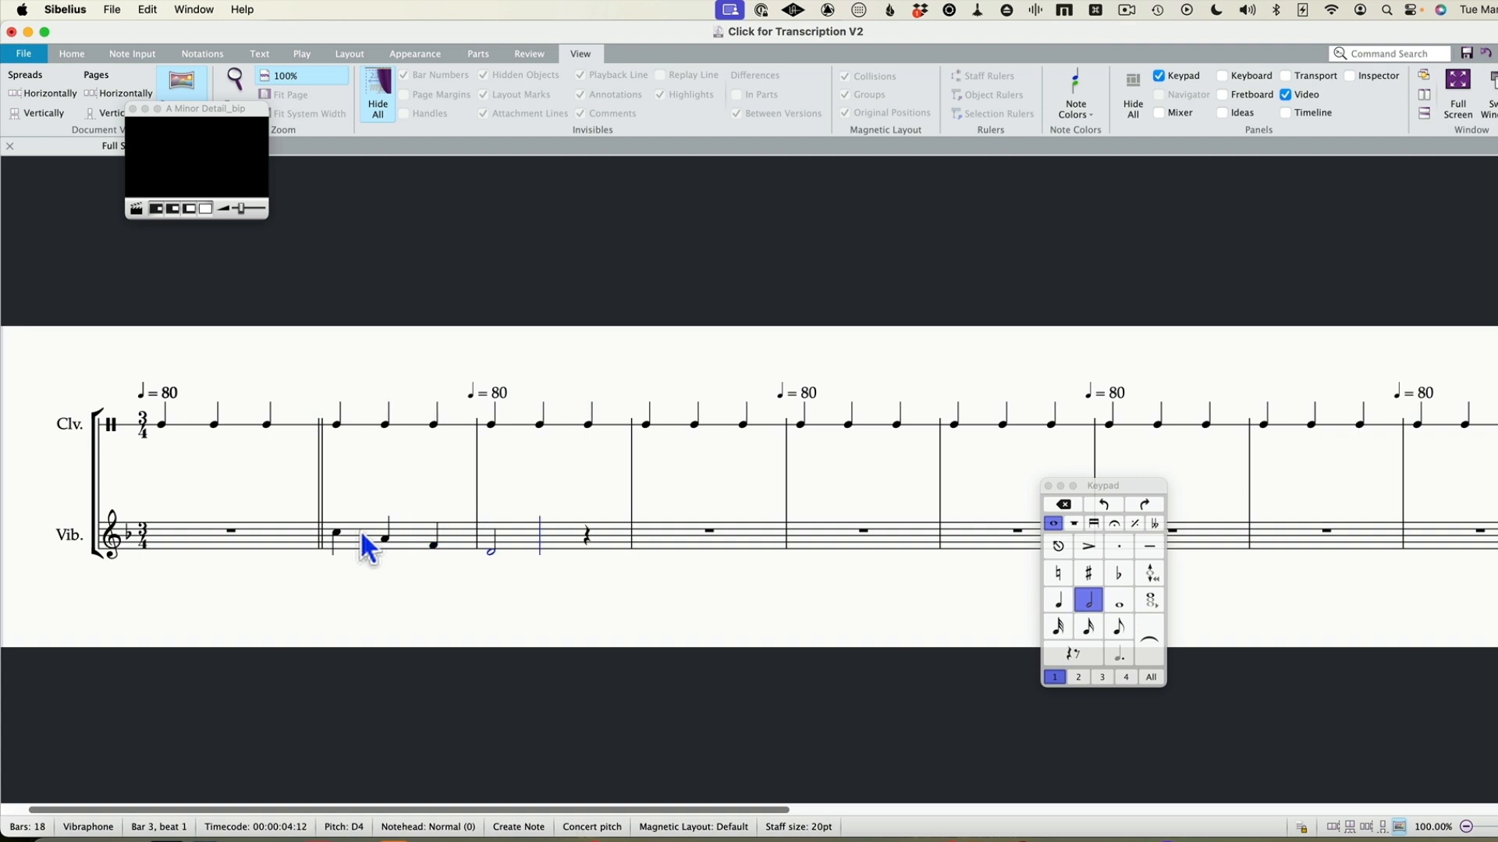
key("a")
Play the first three bars from the first Claves note to check the transcribed melody against the audio
left_click(230, 532)
left_click(163, 425)
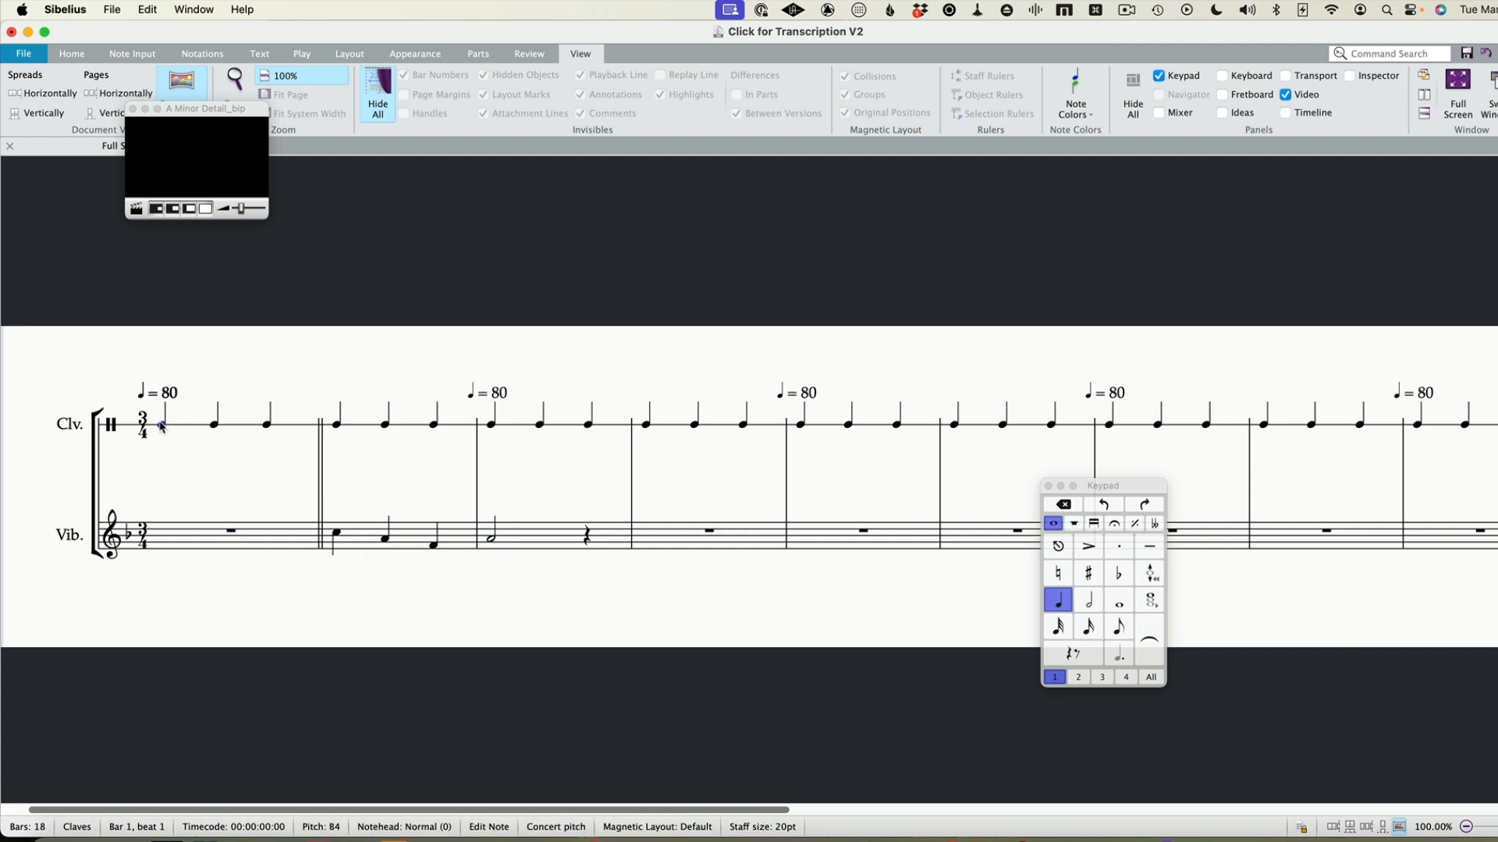
key("space")
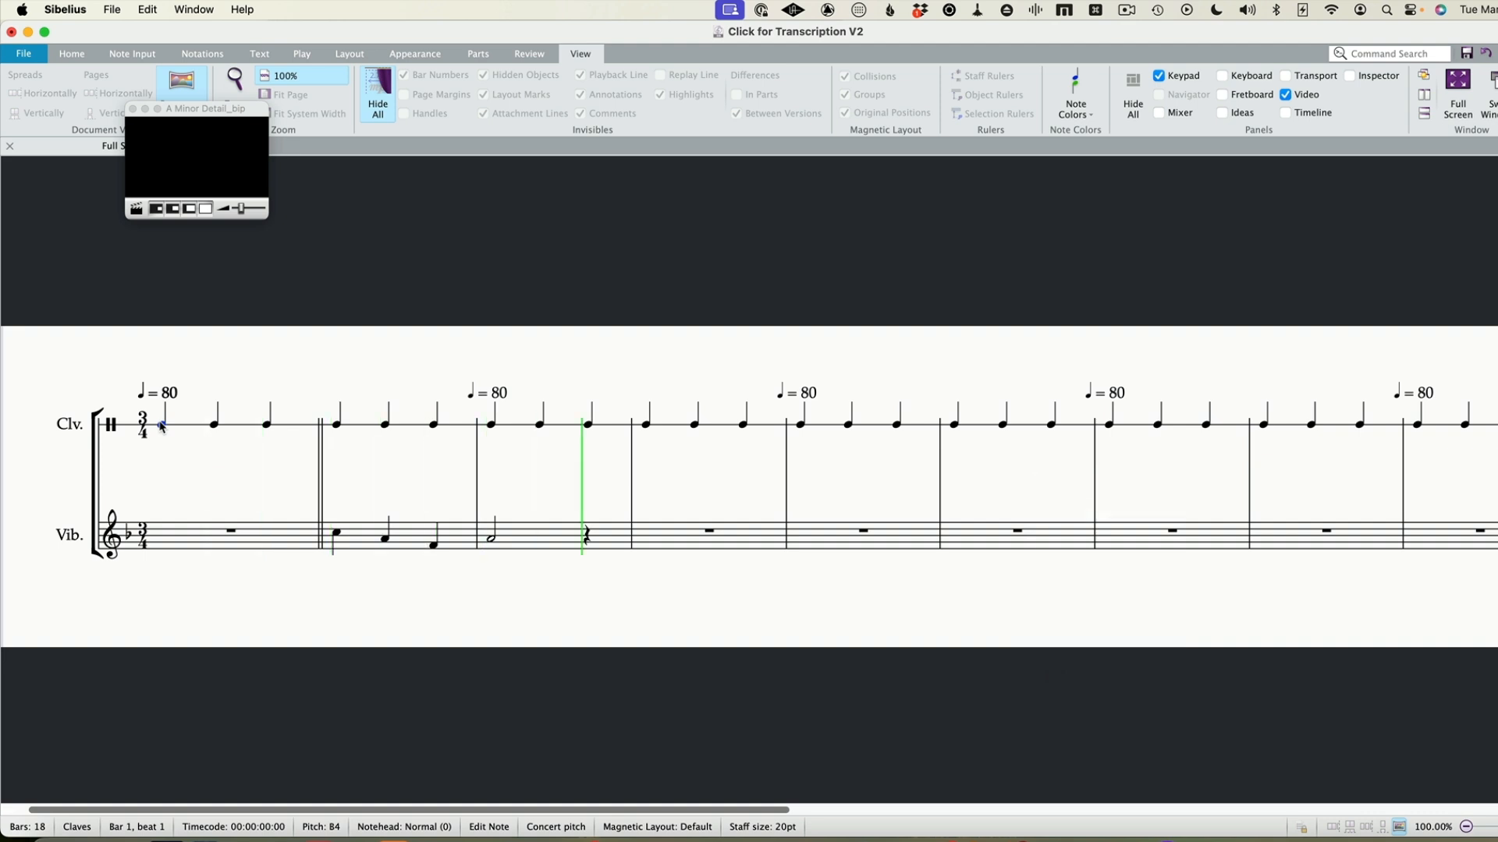
key("space")
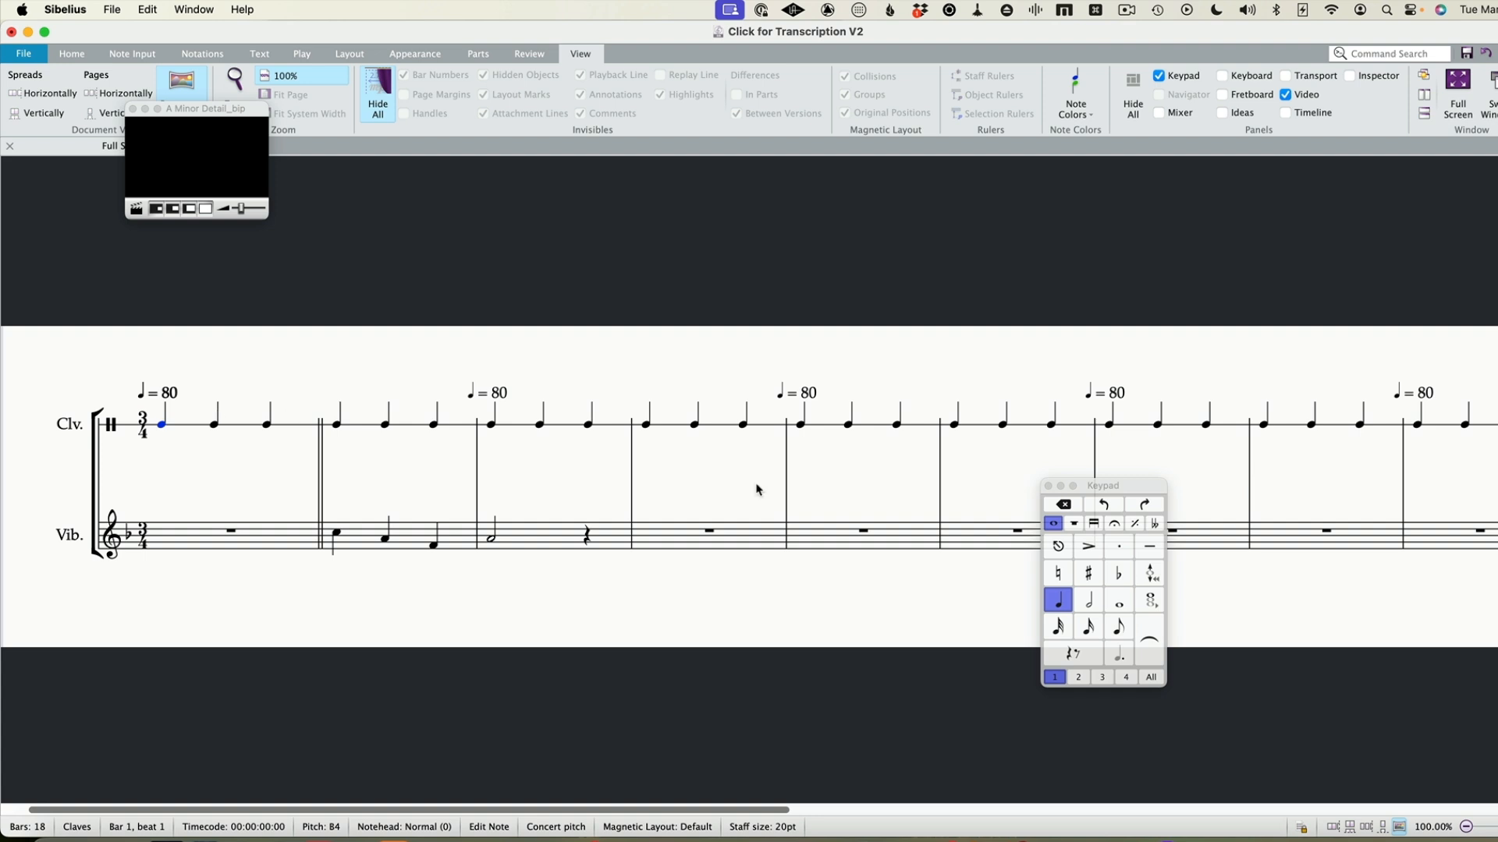
Select the Vibraphone passage from bar 4 through bar 18
left_click(741, 538)
scroll(741, 538, "right", 10)
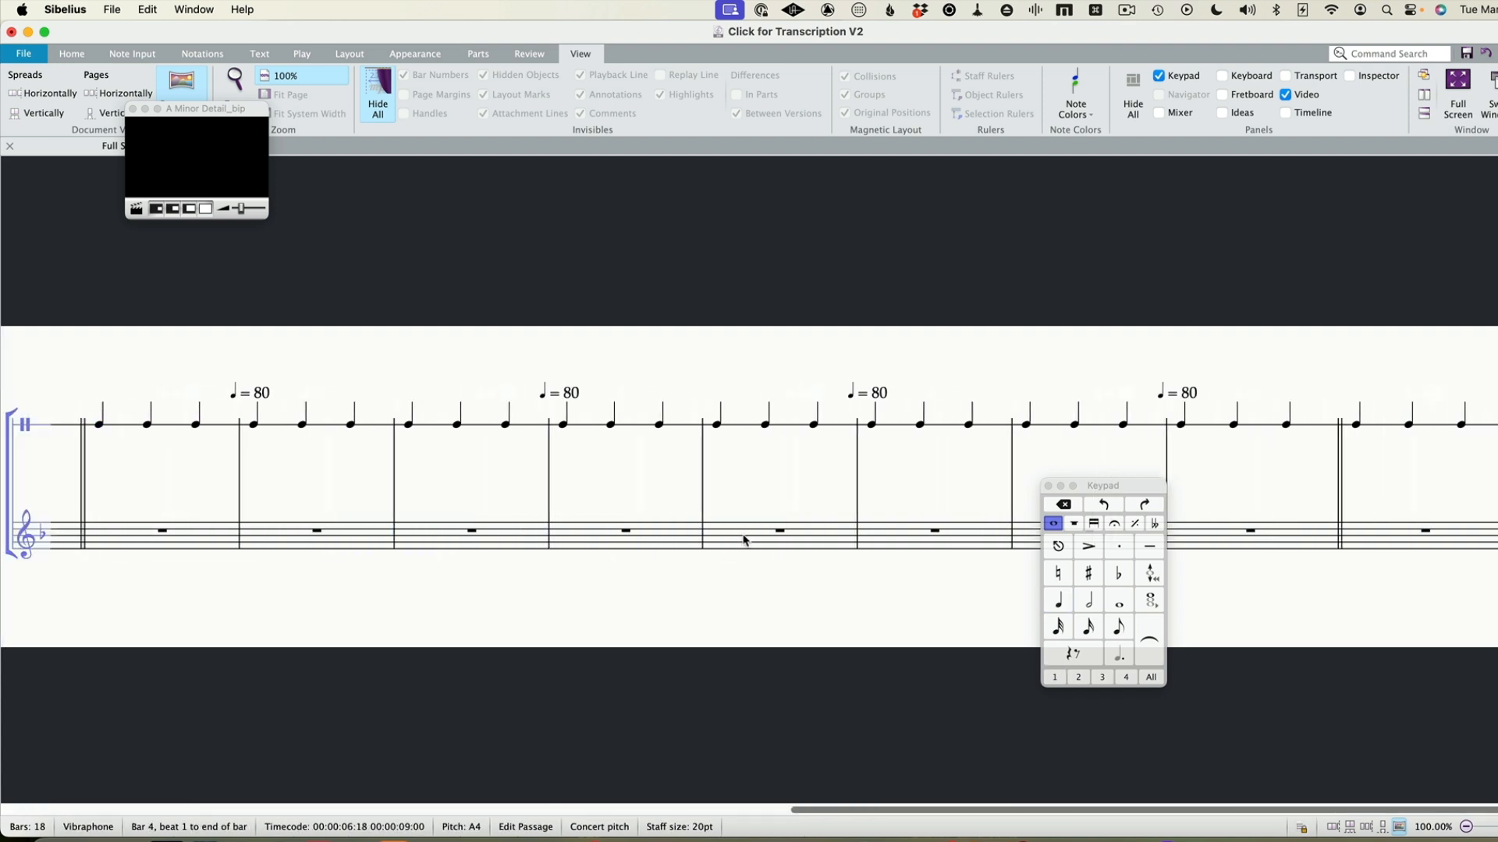
left_click(1400, 540, "shift")
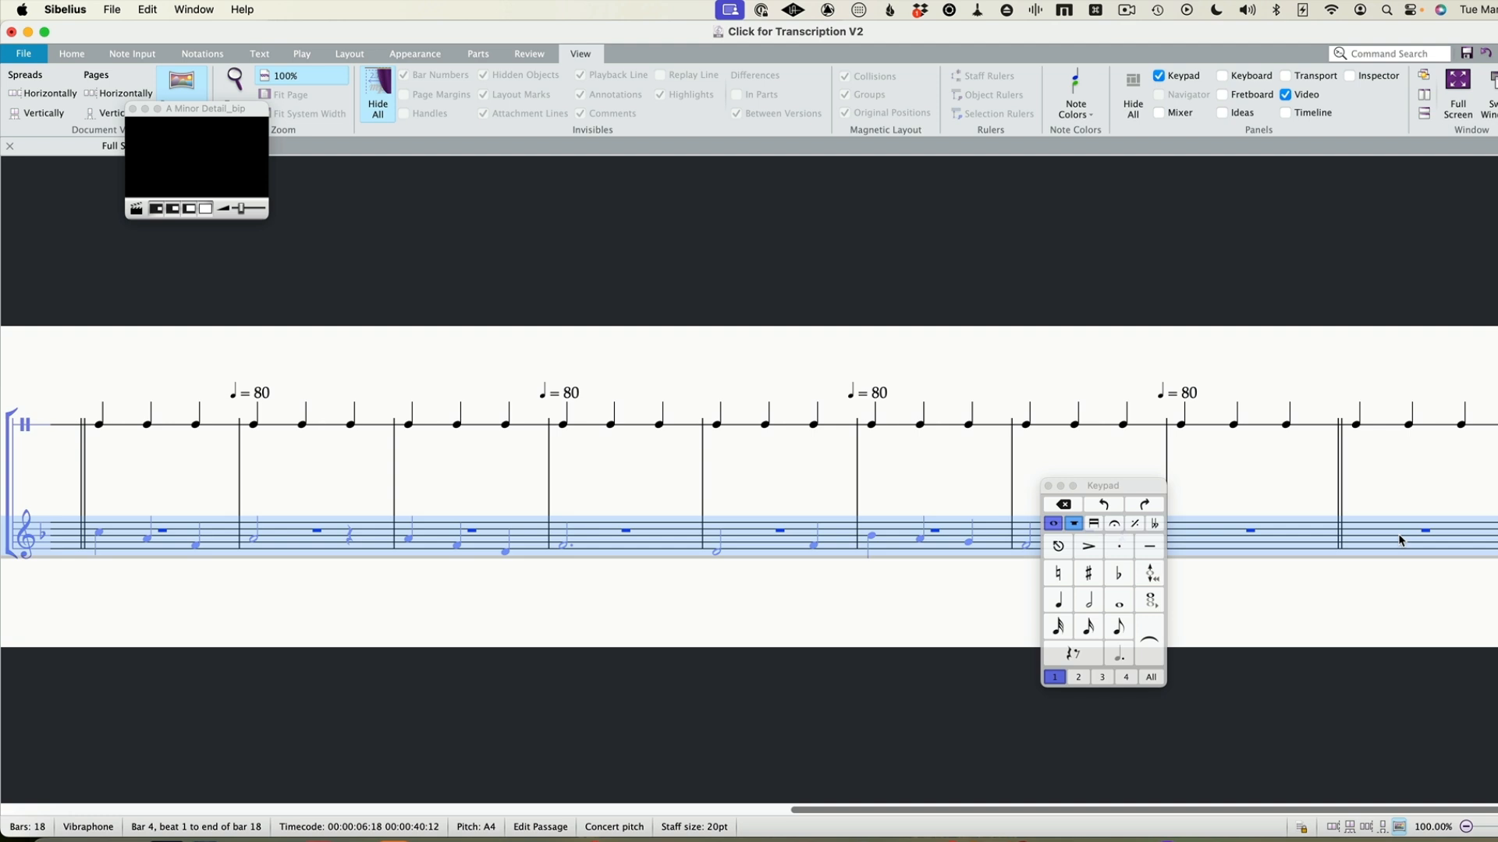
key("k")
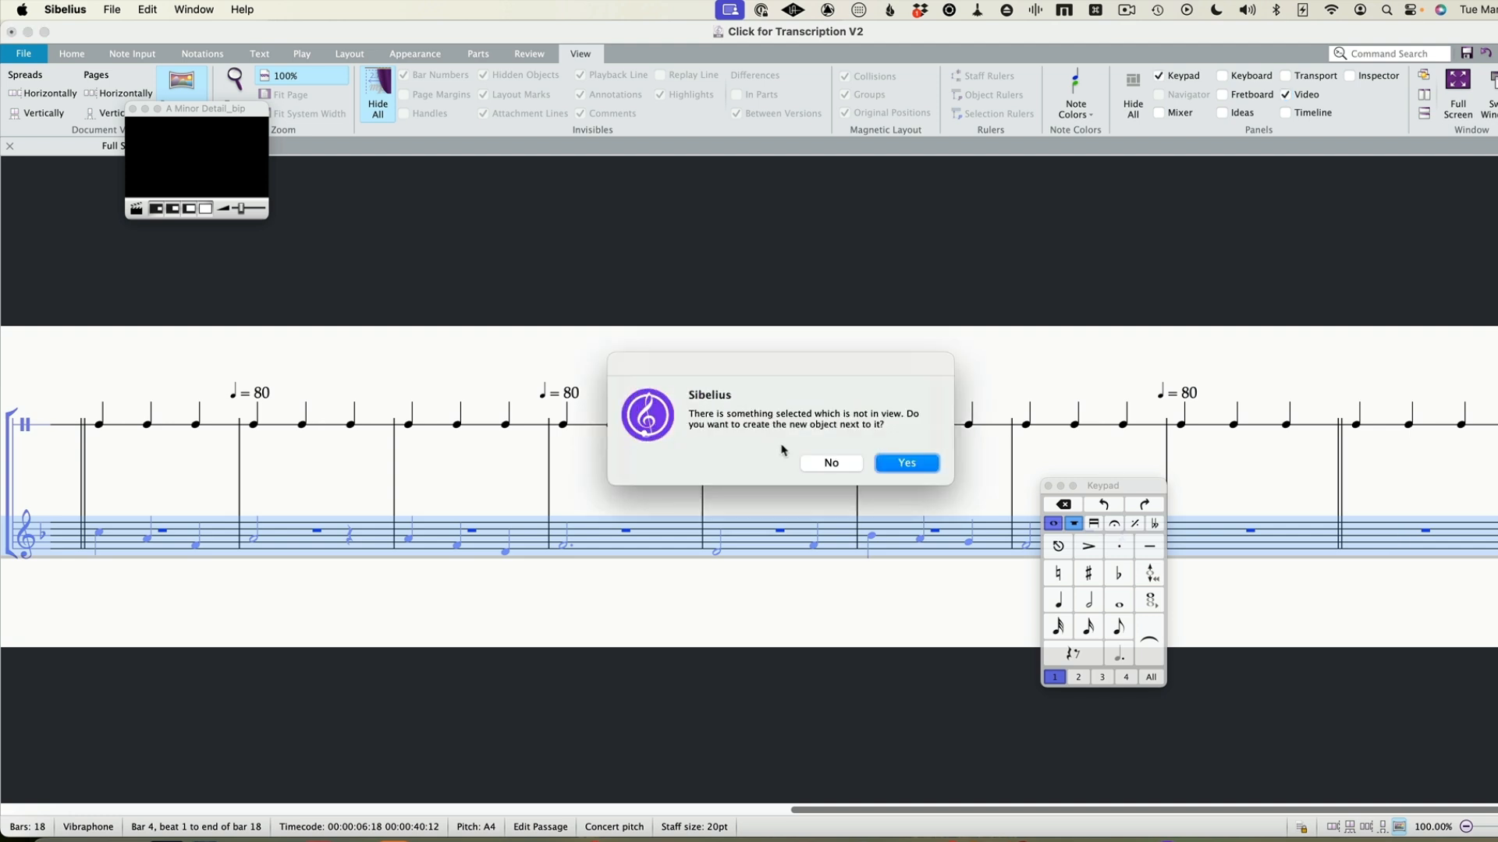
left_click(911, 468)
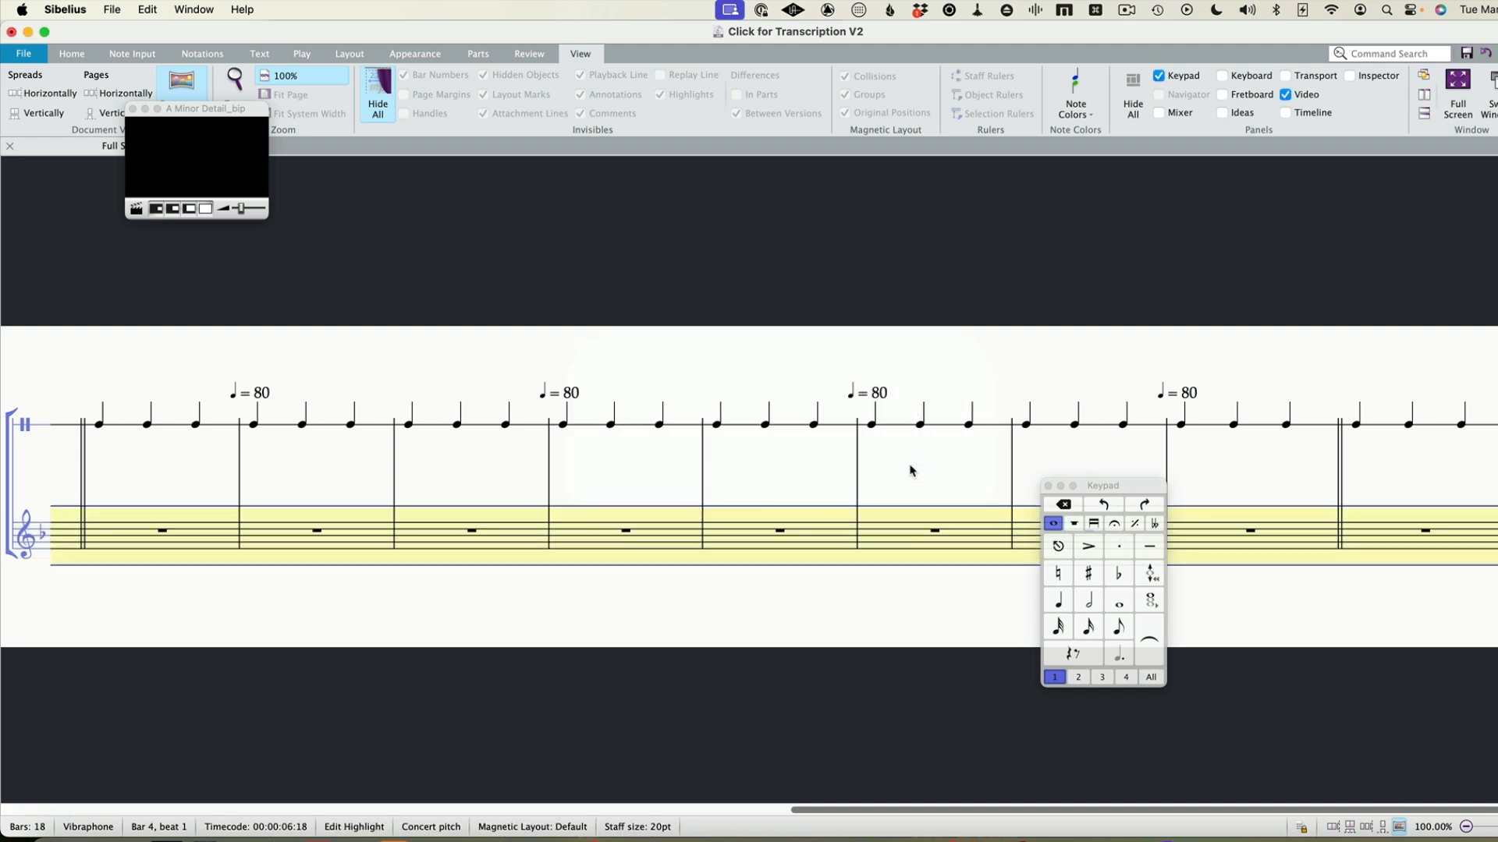
key("super+z")
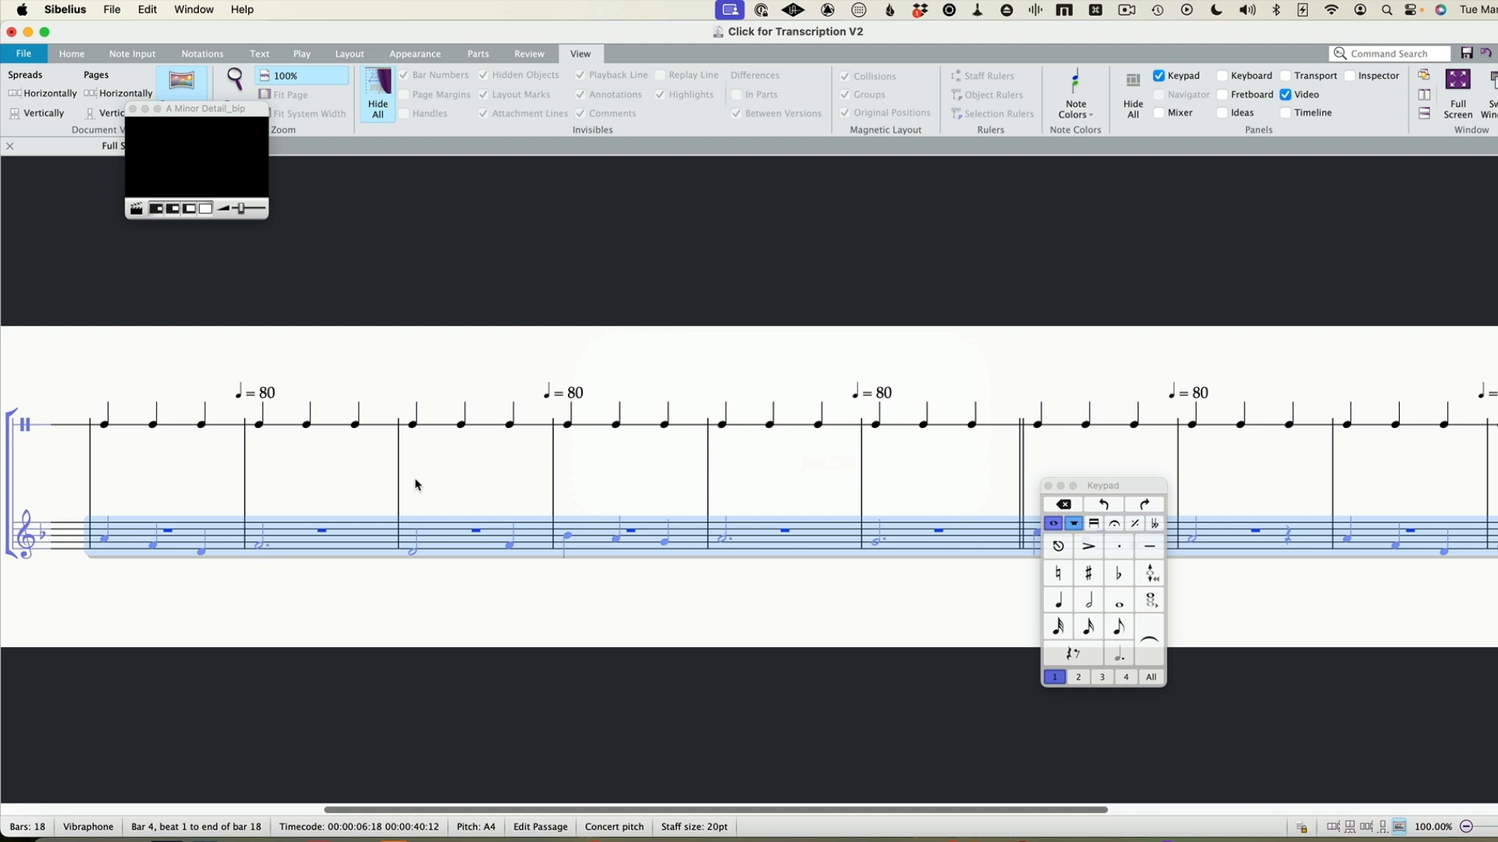
key("alt")
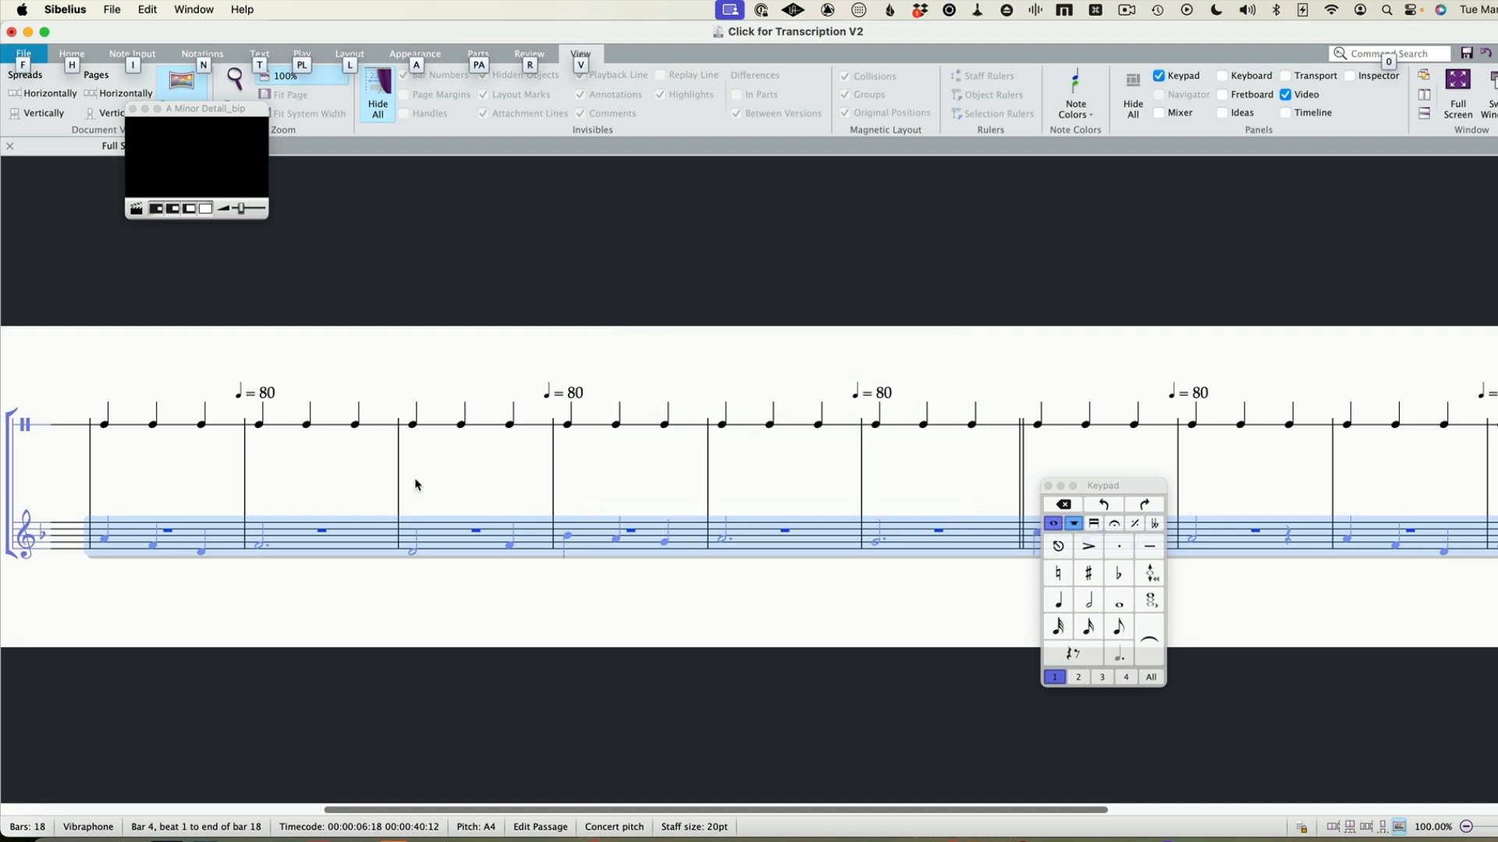
key("h")
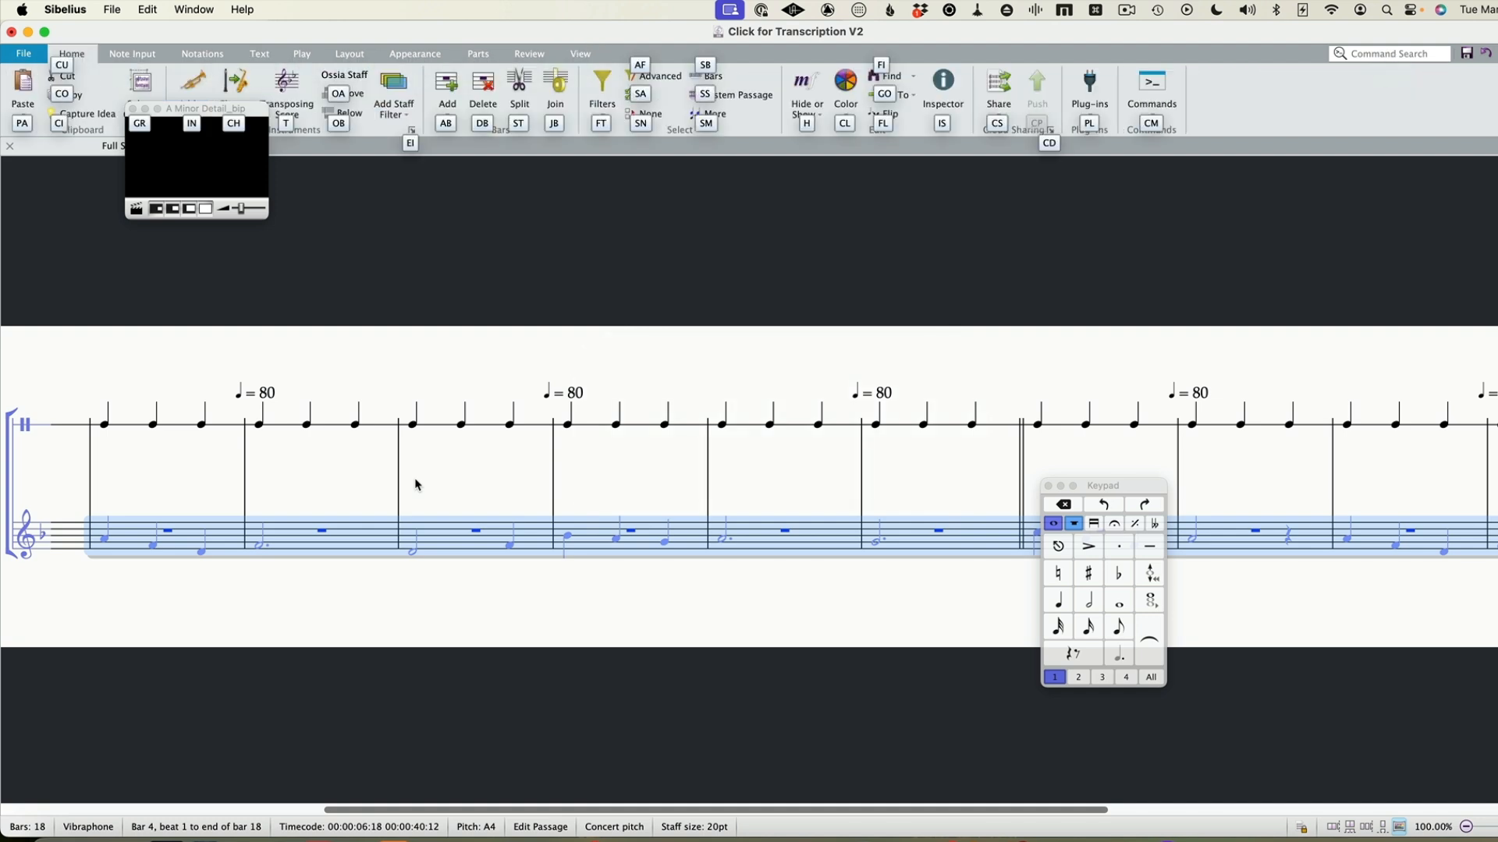
key("Escape")
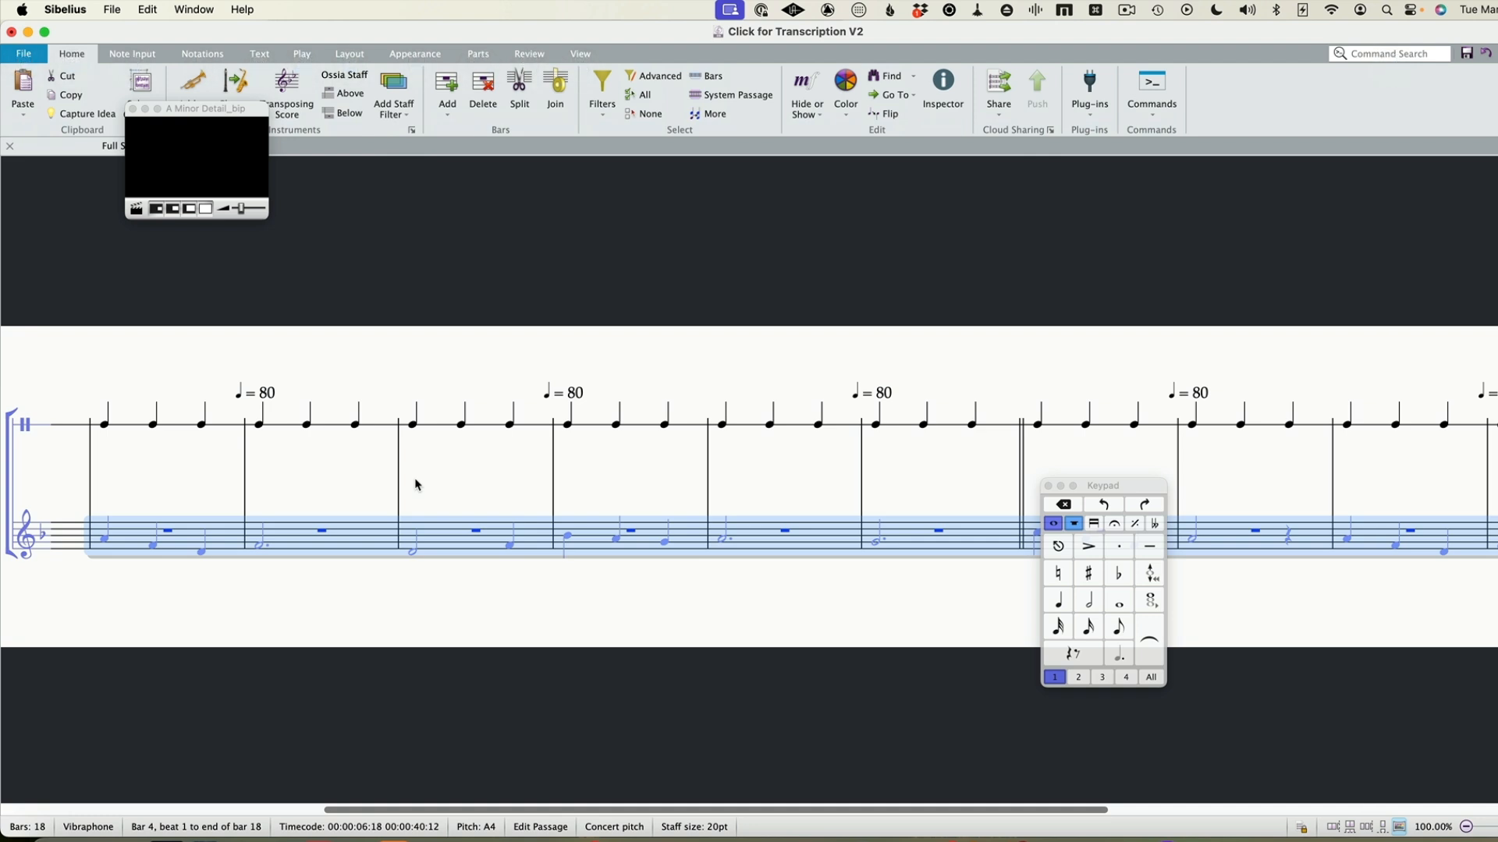
Look up the Hide or Show command and use it to unhide the notes in the selected Vibraphone passage
left_click(130, 56)
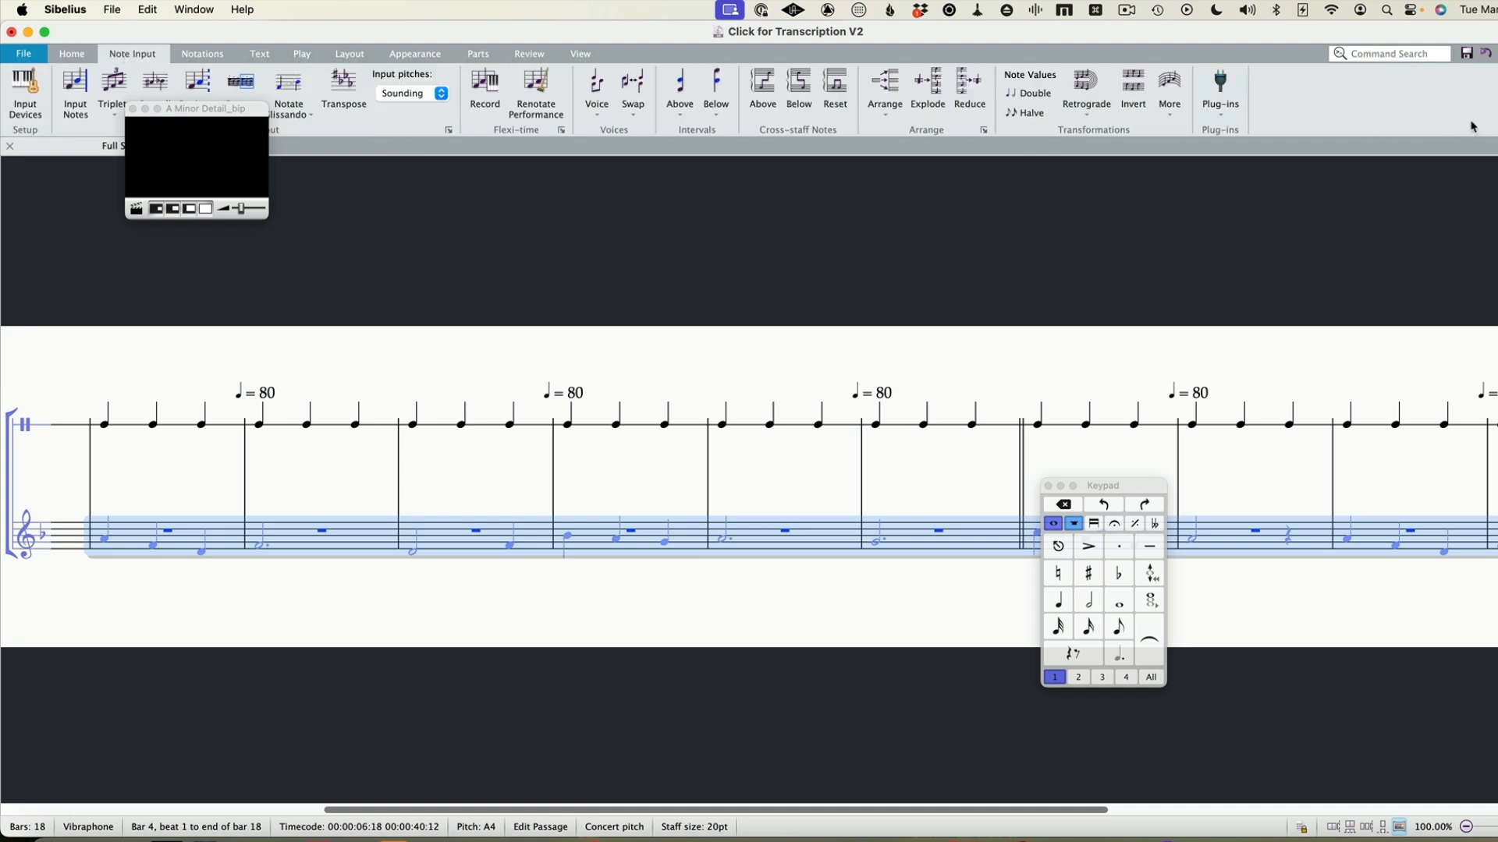
left_click(1375, 47)
type("hide")
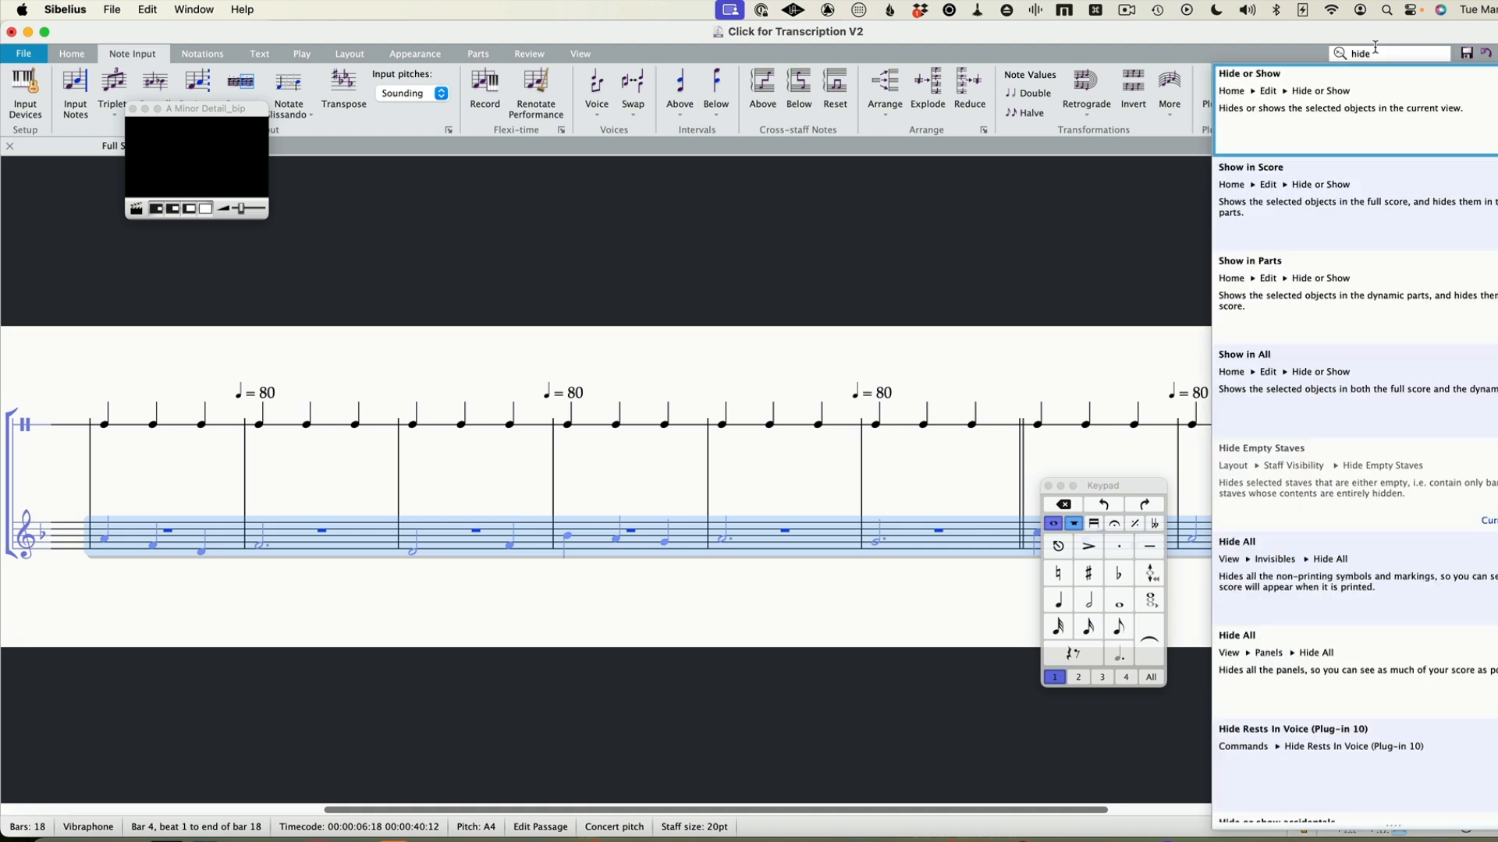
left_click(1083, 194)
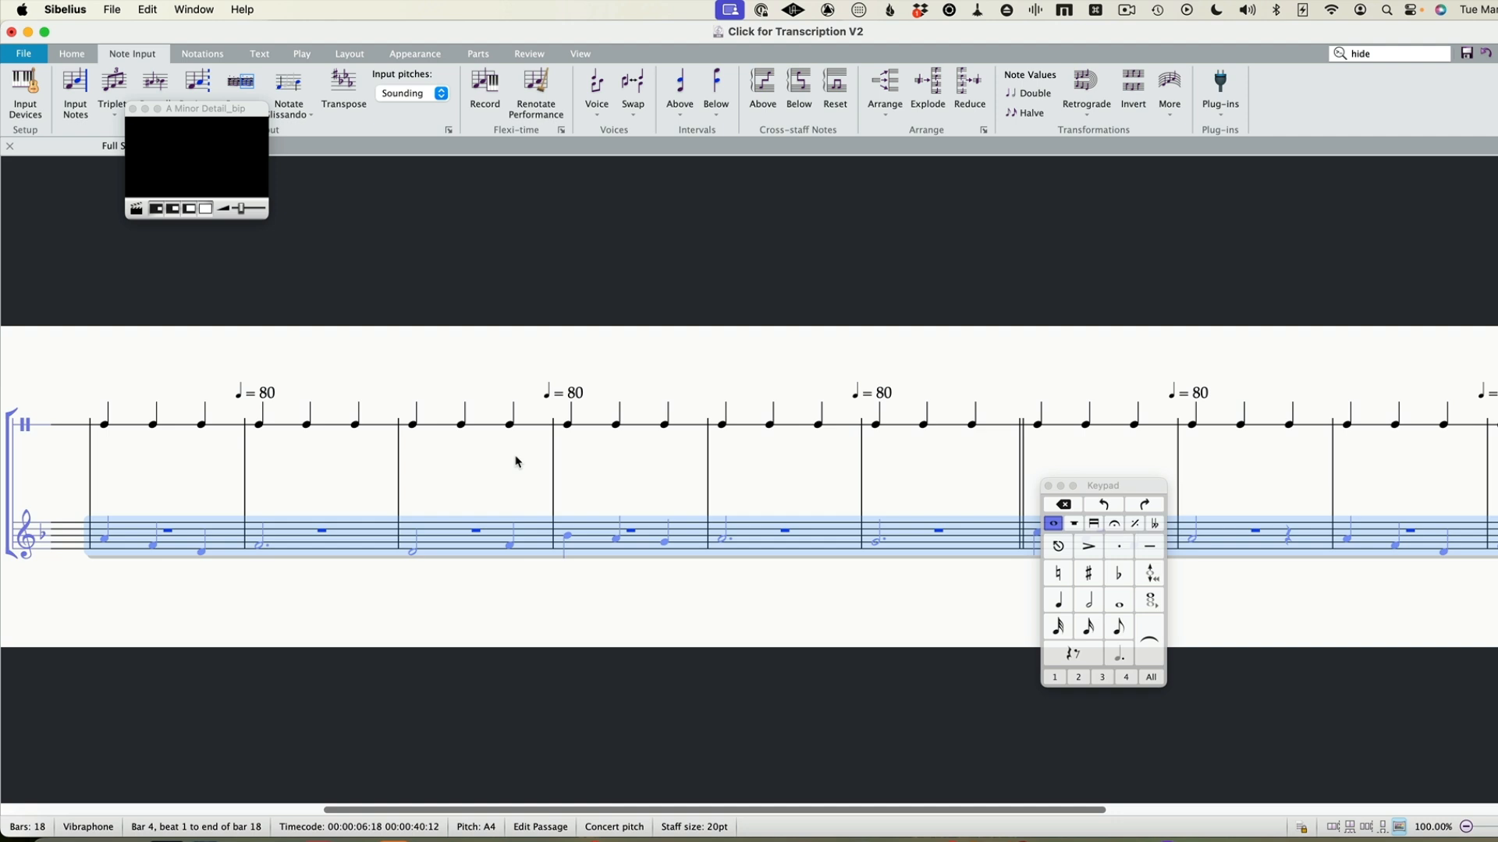
left_click(1411, 56)
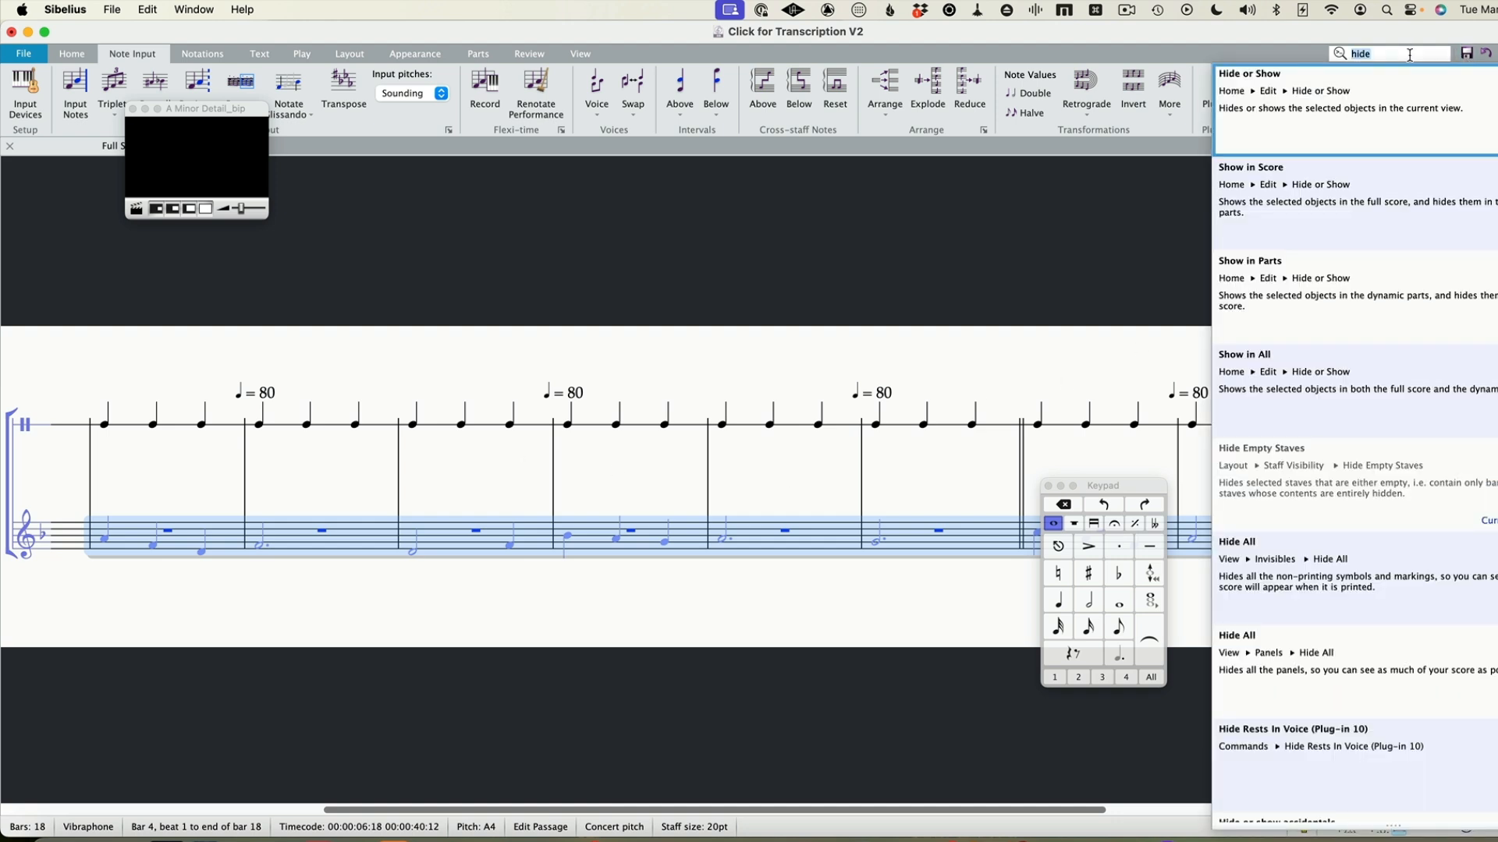
key("Escape")
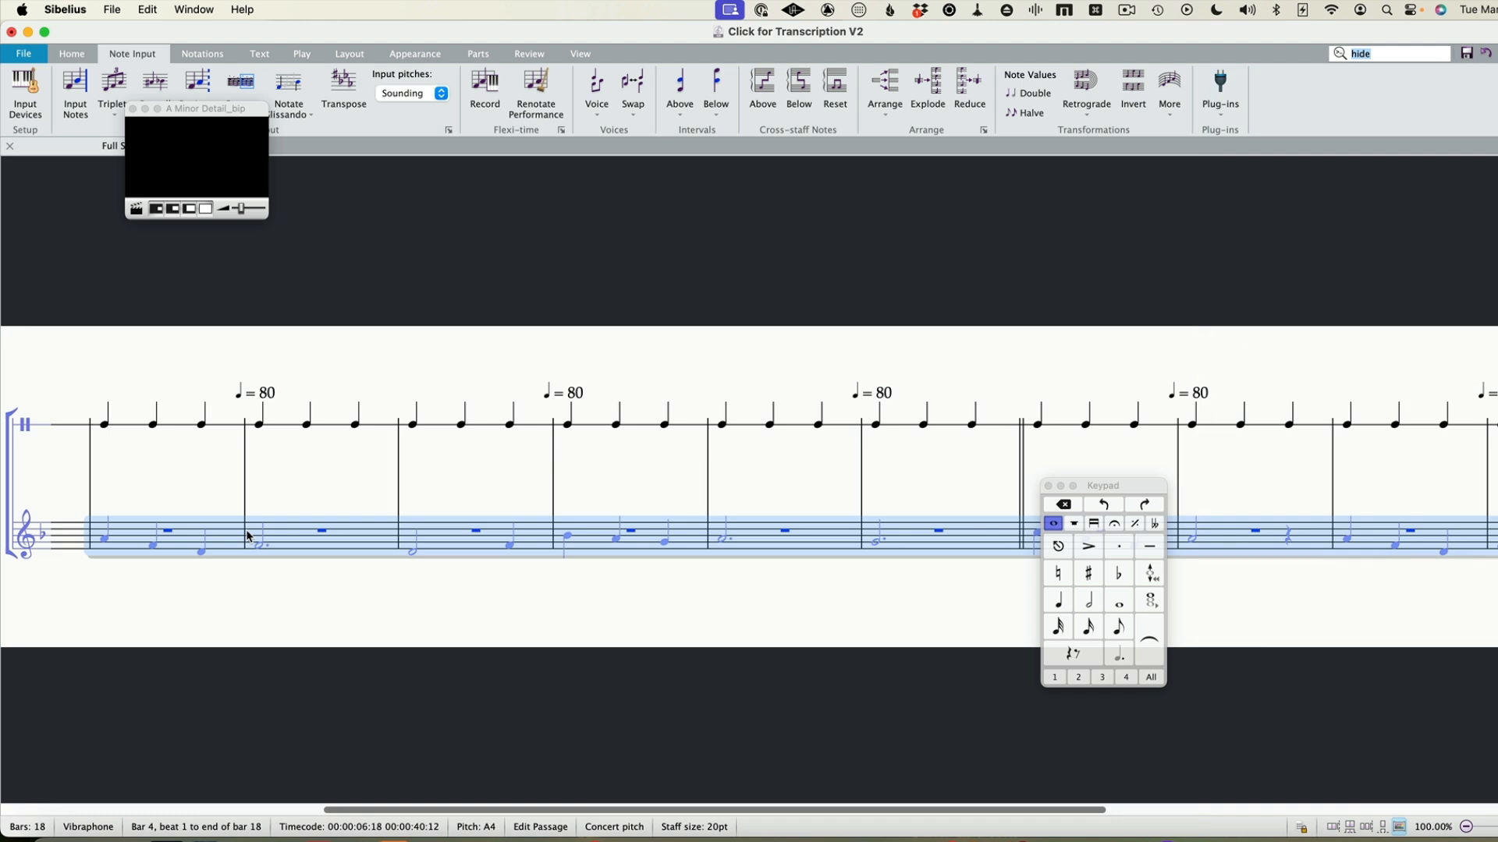
key("shift+super+h")
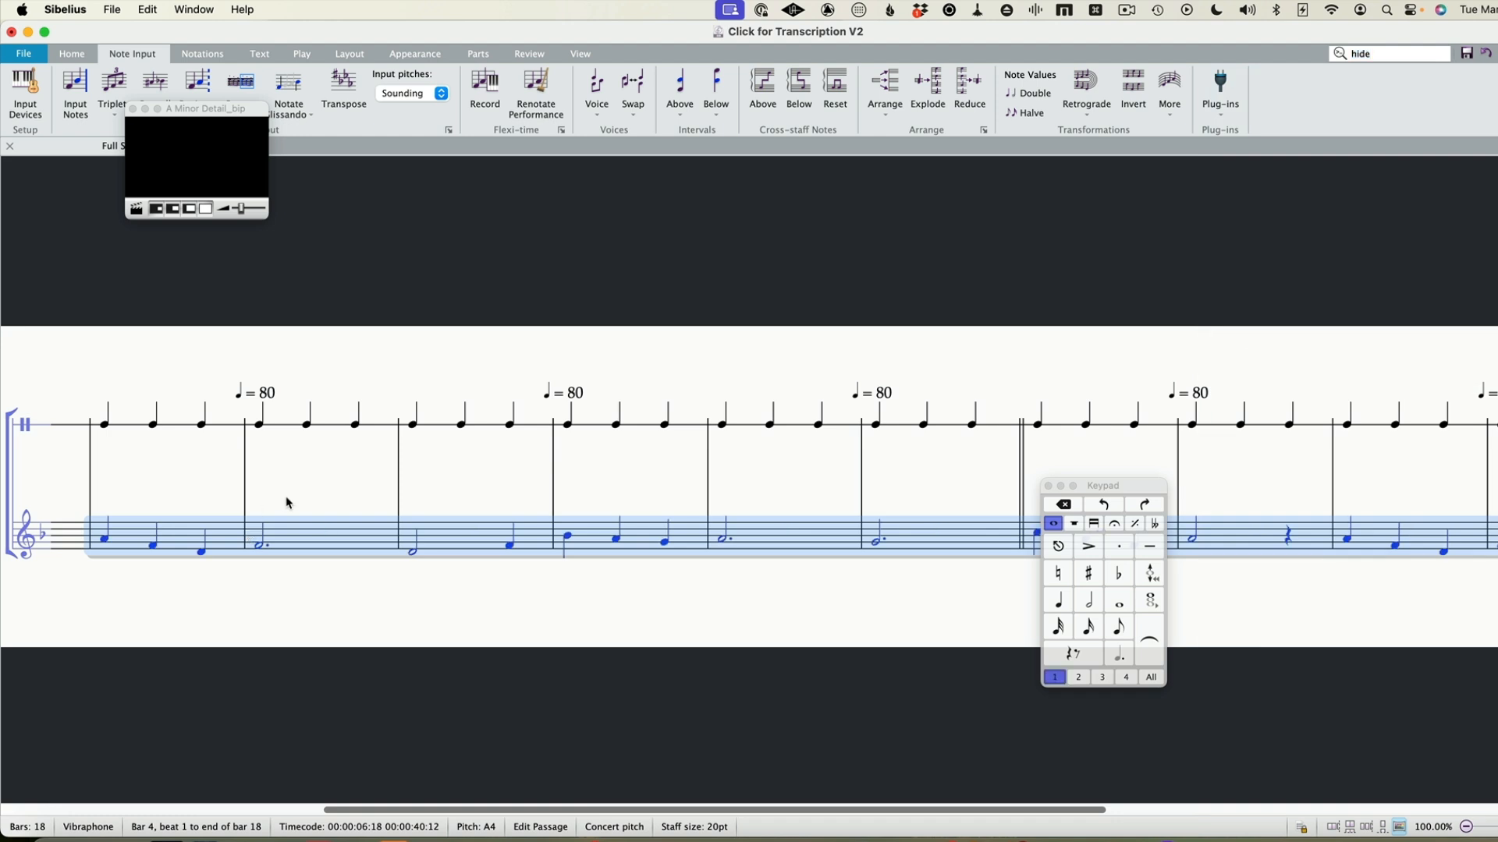
Clear the selection, return to the start of the score and hide the Keypad
key("Escape")
key("super+Home")
left_click(282, 518)
key("super+alt+k")
Play the score from the first Claves note through bar 17 to check the full transcription against the audio
left_click(212, 426)
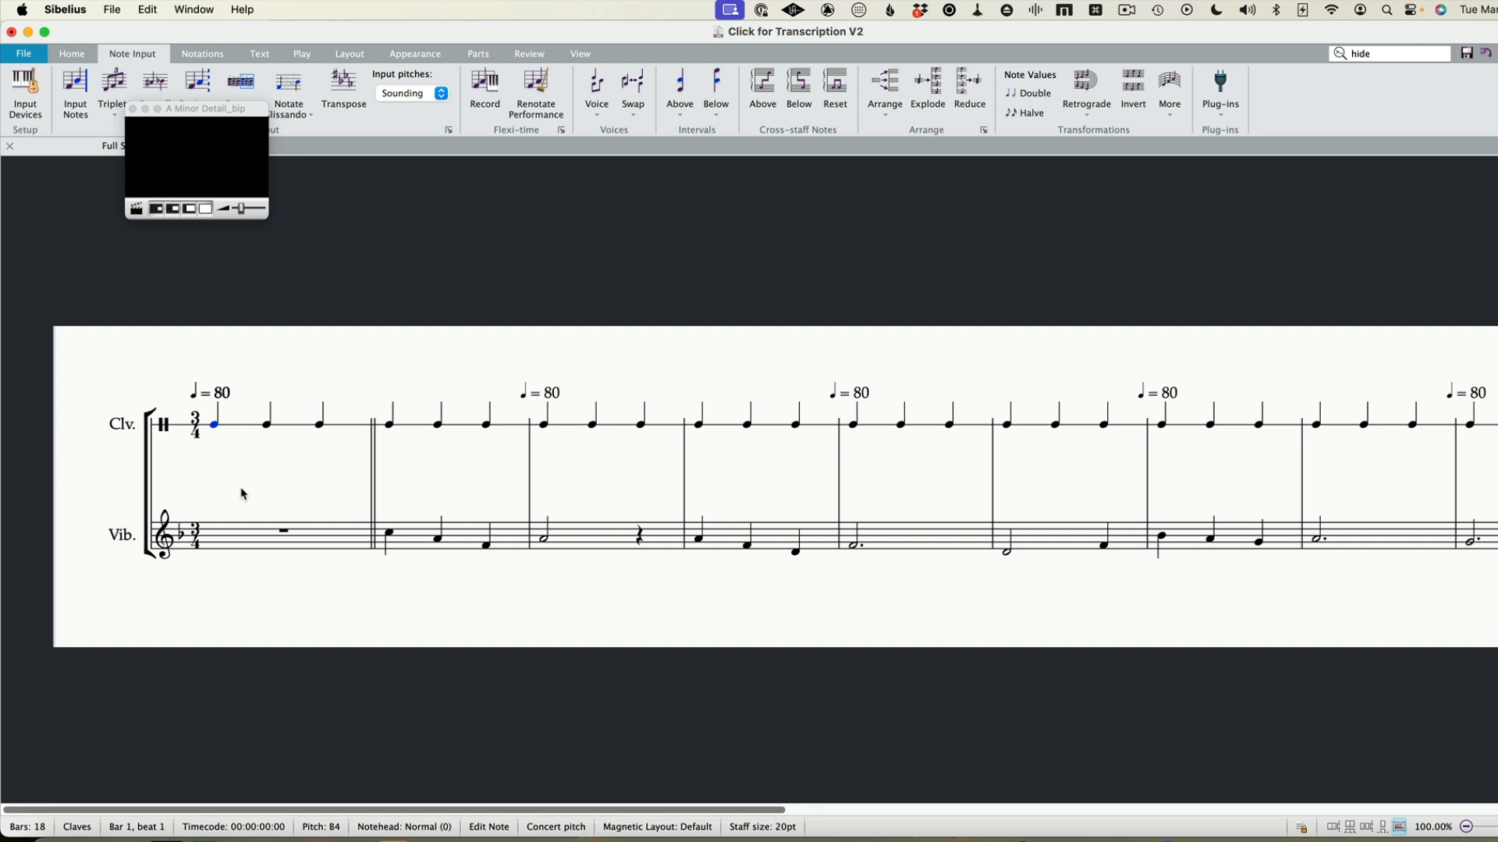
key("space")
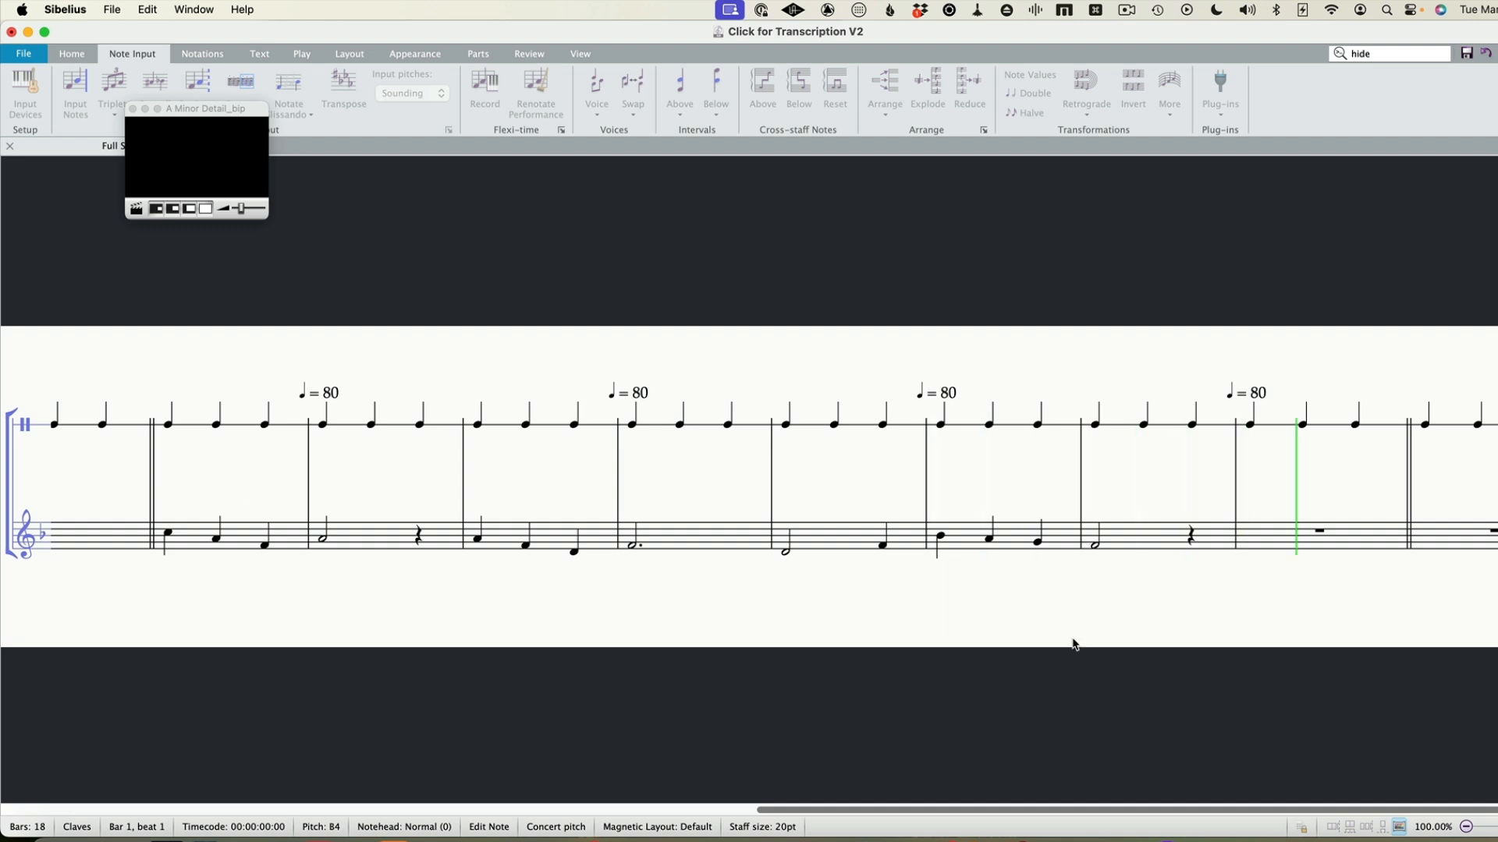
key("space")
Delete bar 18, the final bar, from both staves
left_click_drag(1387, 359, 867, 348)
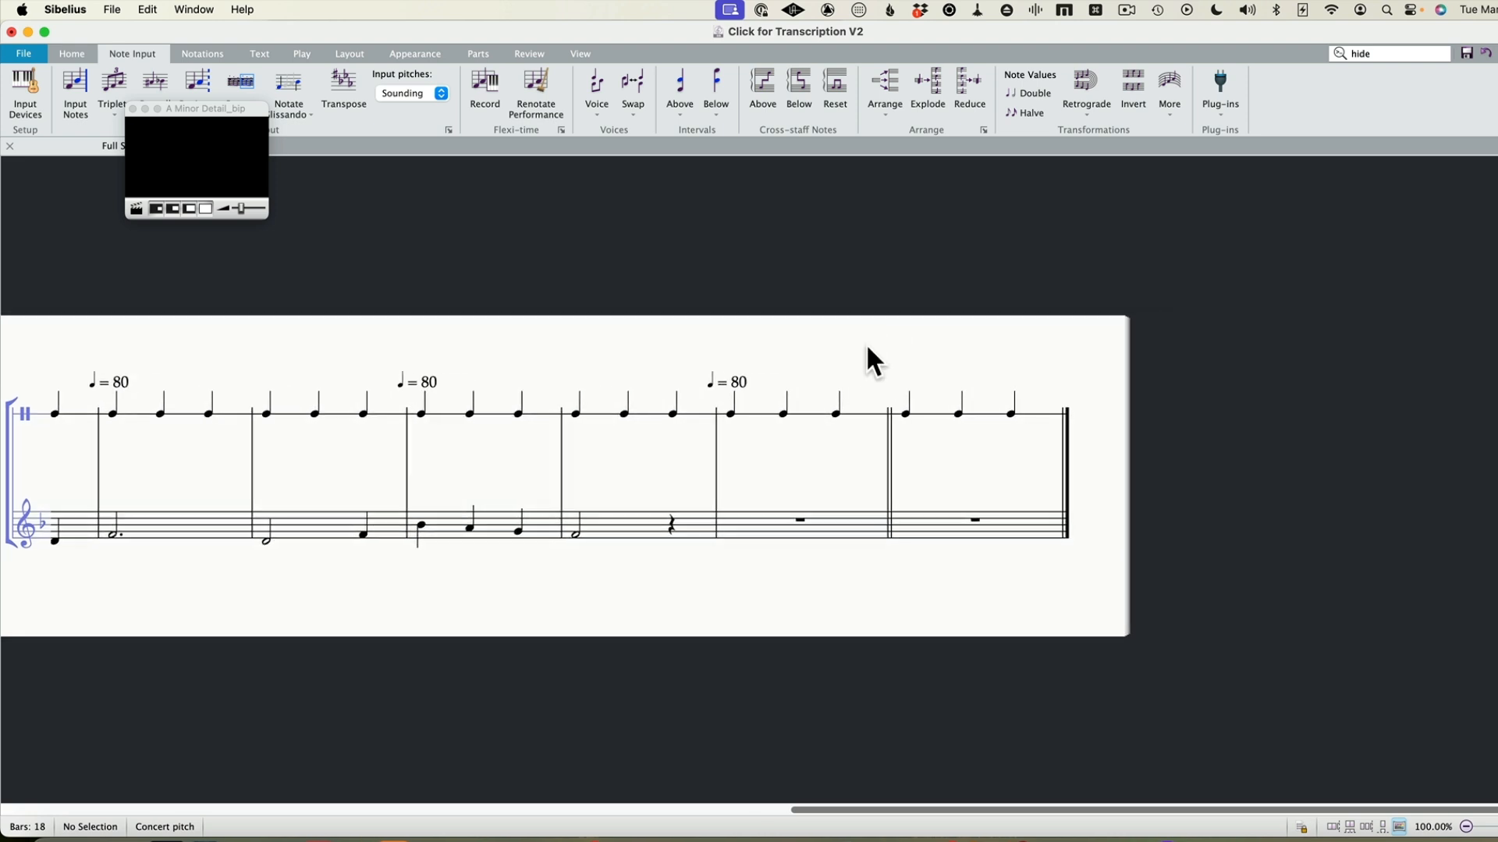
left_click(926, 529)
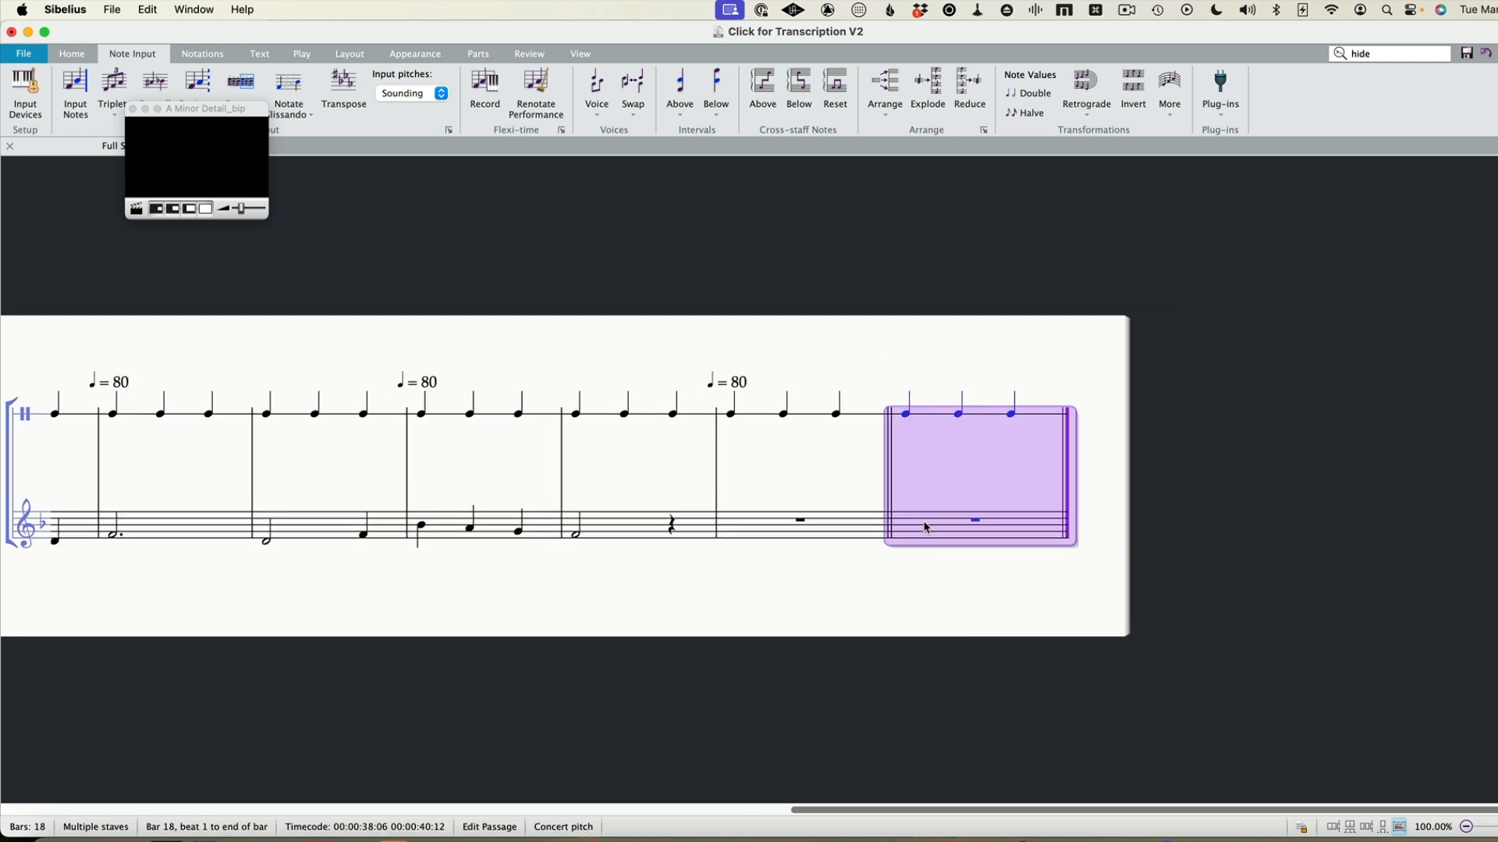
key("Delete")
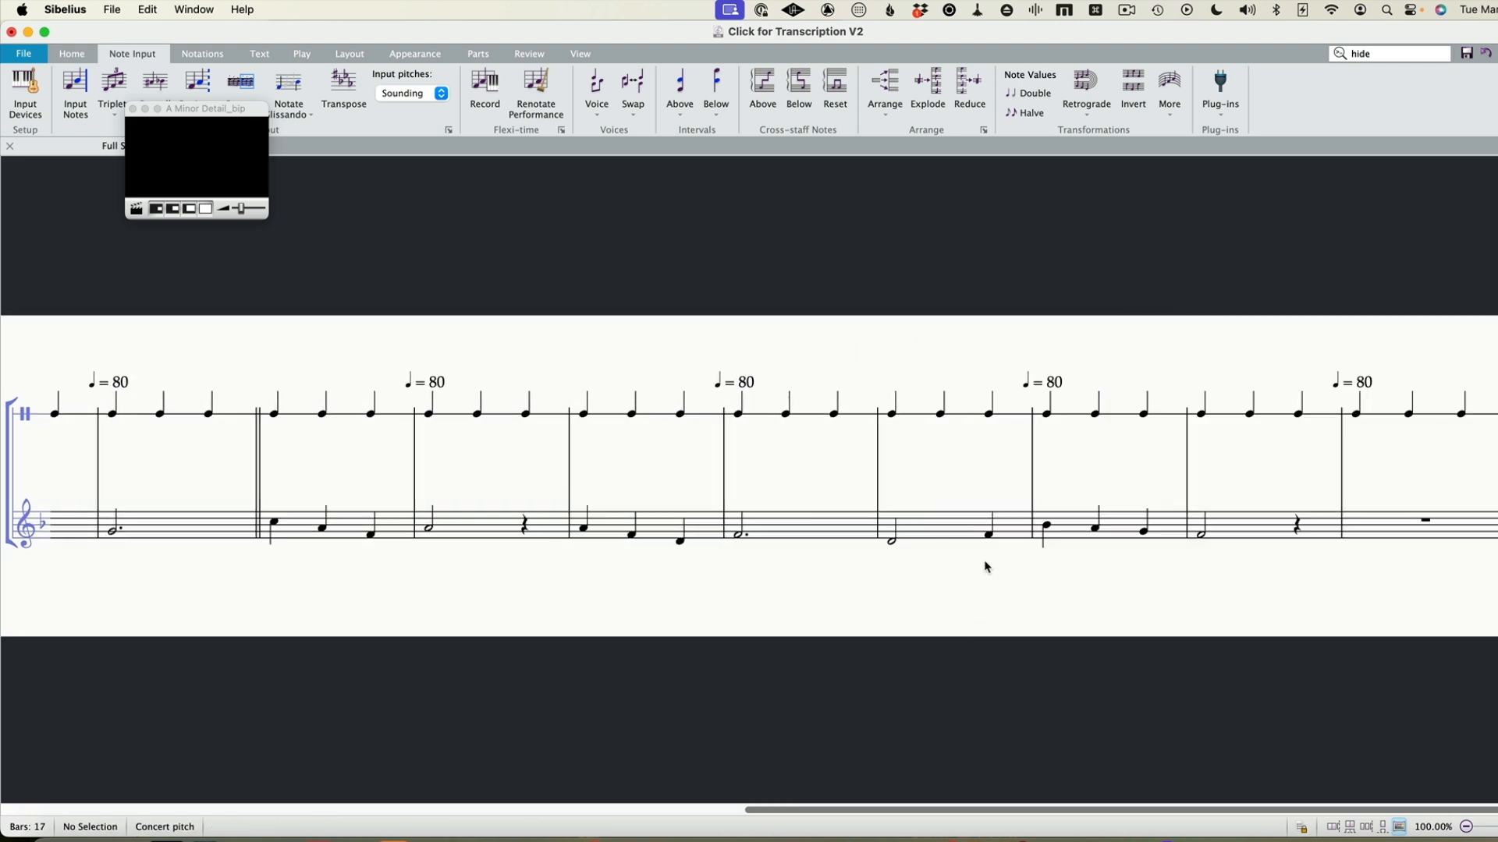